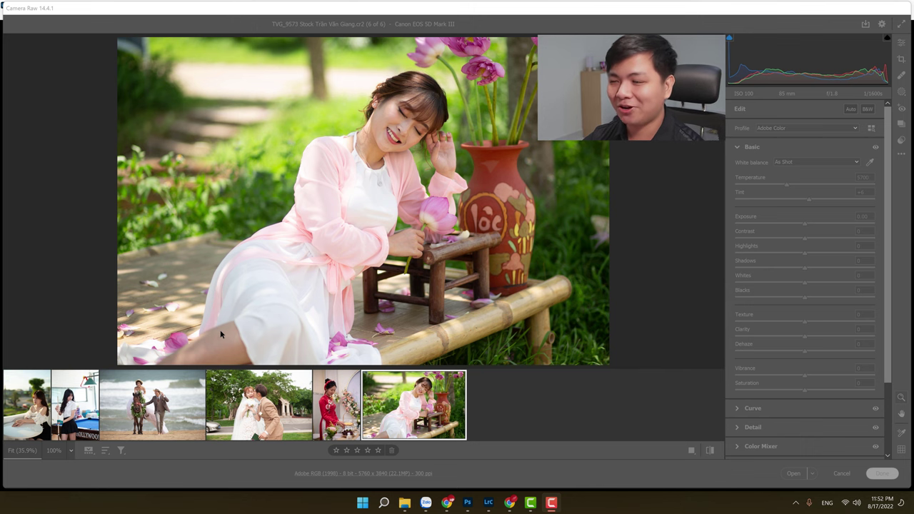
- Zoom to 100% on the flower and hand, then back to Fit to see the whole portrait
click(408, 245)
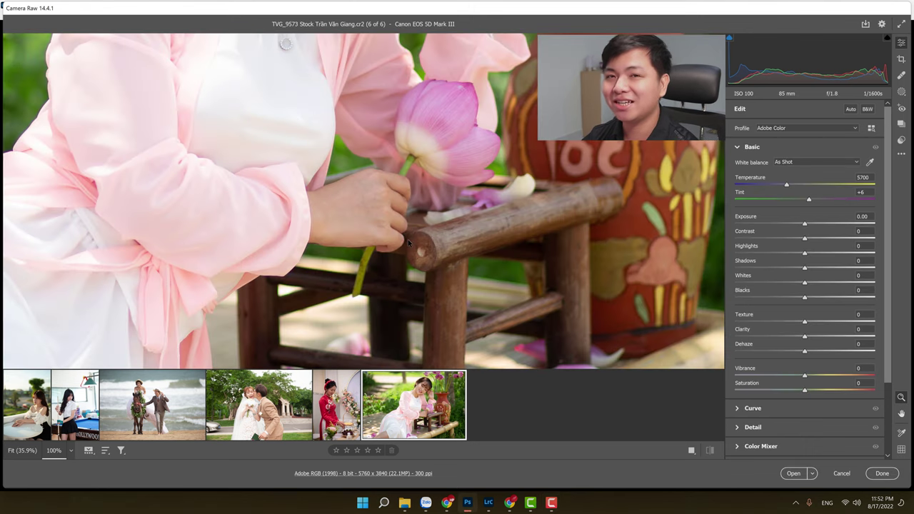
click(408, 244)
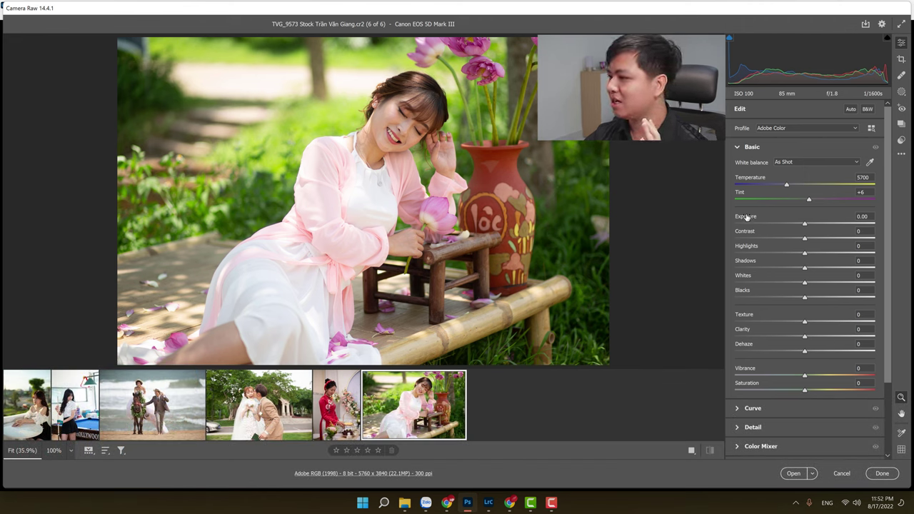
- Expand Tone Curve and Basic, raise Exposure then return it near zero, and toggle Basic closed and open
scroll(746, 225, down, 3)
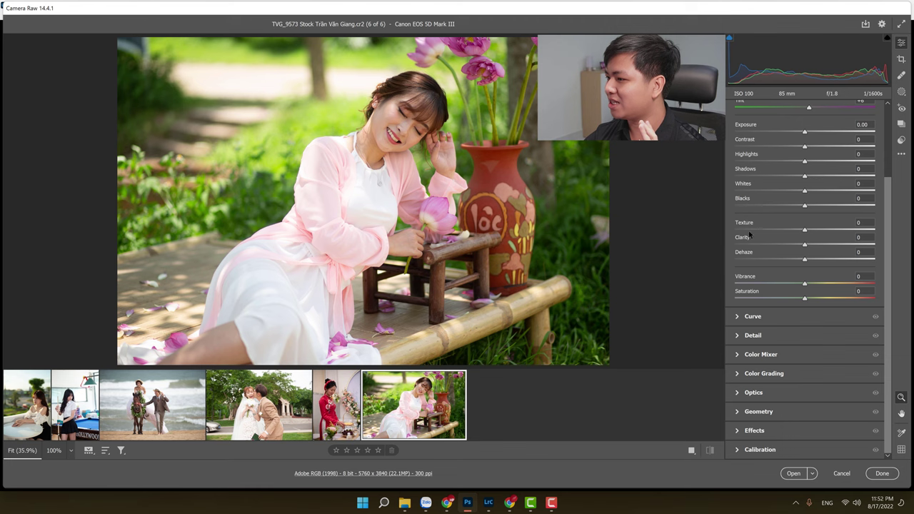
click(742, 316)
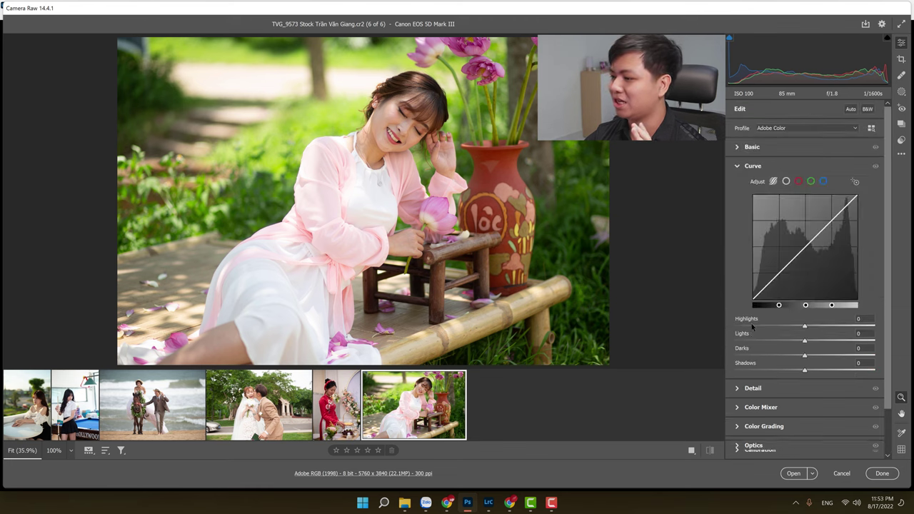
click(740, 147)
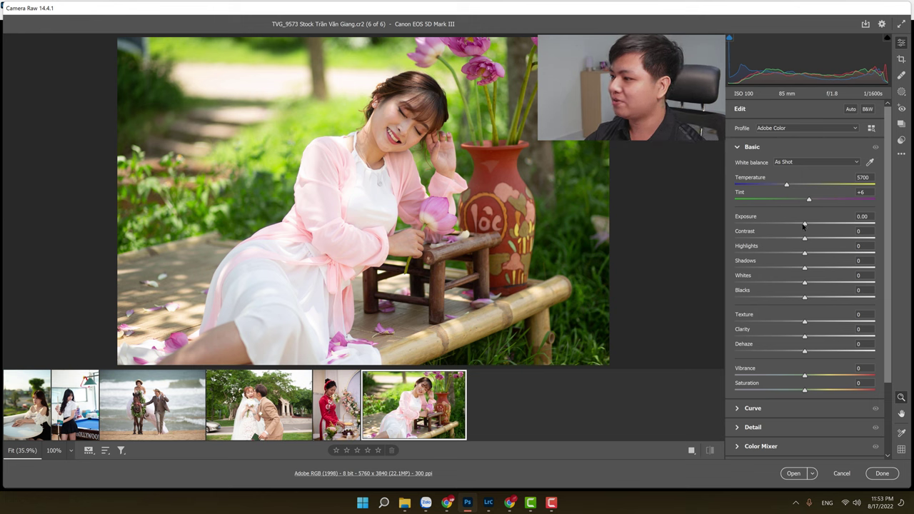
drag(804, 224, 820, 224)
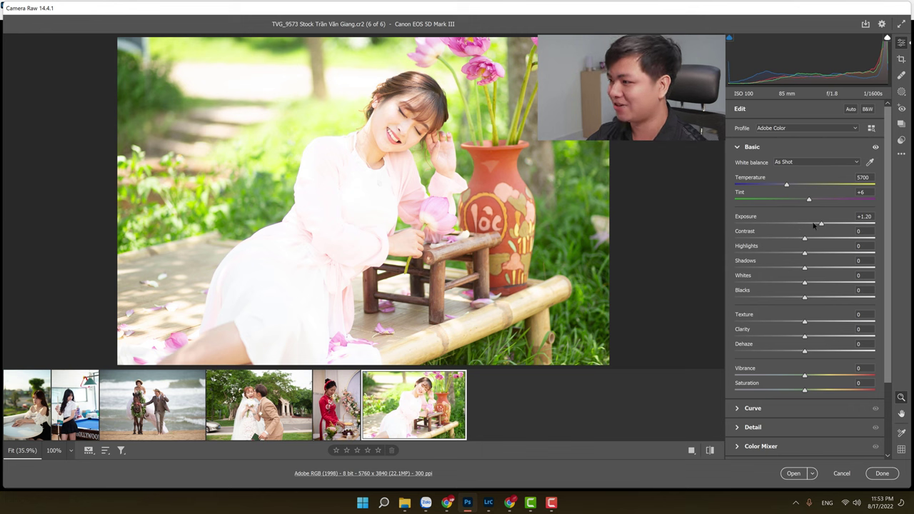
drag(820, 224, 803, 229)
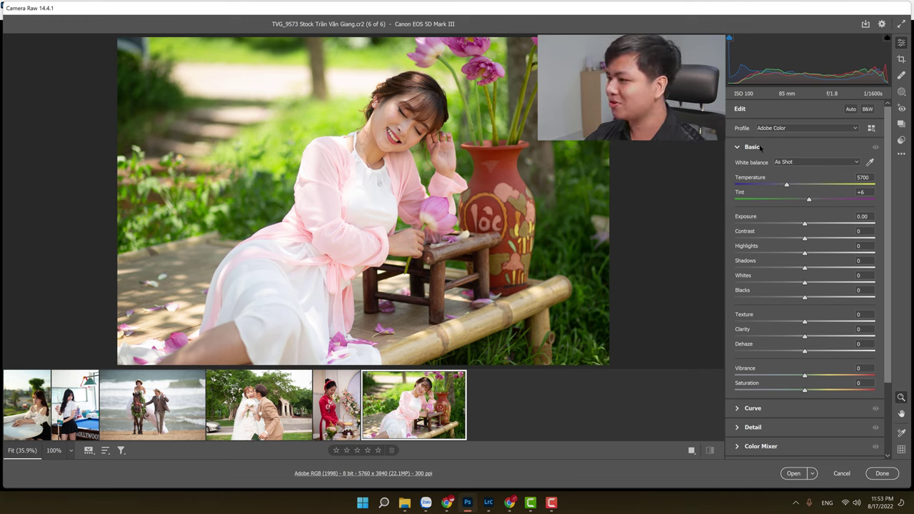
click(735, 148)
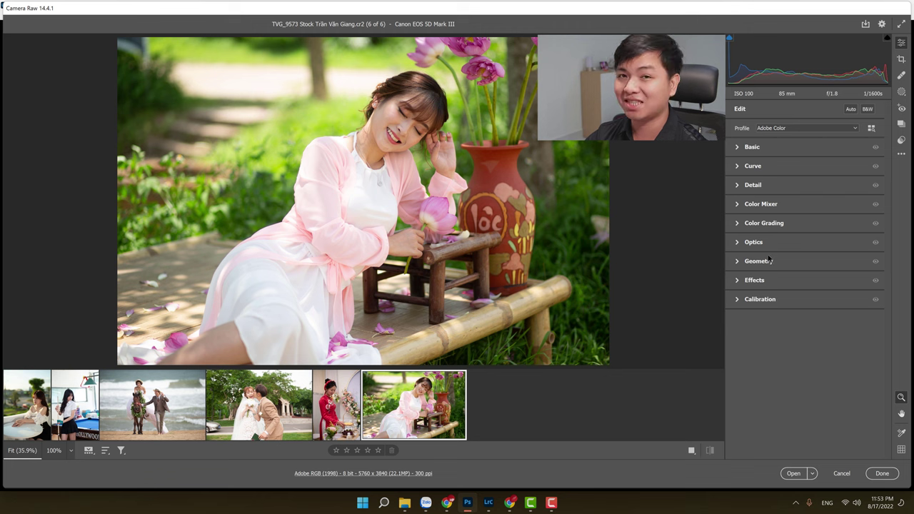
click(738, 150)
- Collapse Basic, hop to Library and back to Develop, and bring up the Masking tool's new-mask types
click(739, 147)
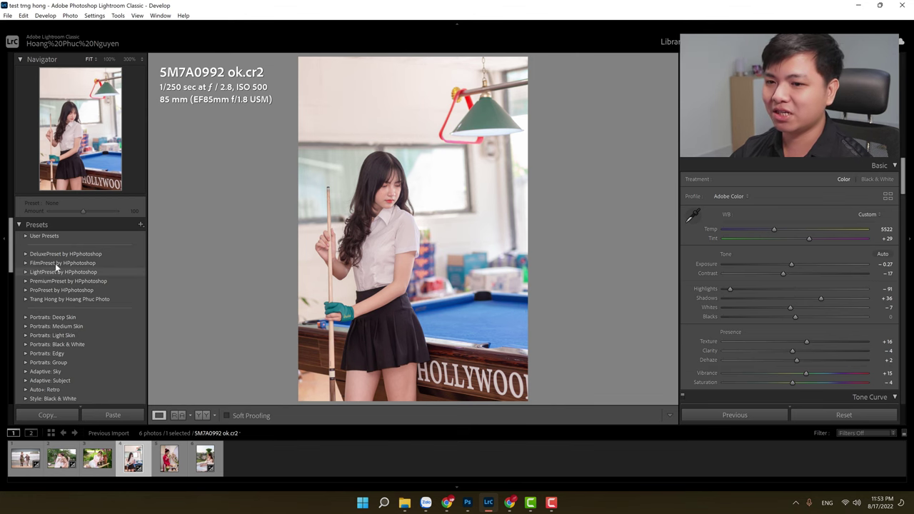
click(671, 42)
click(705, 42)
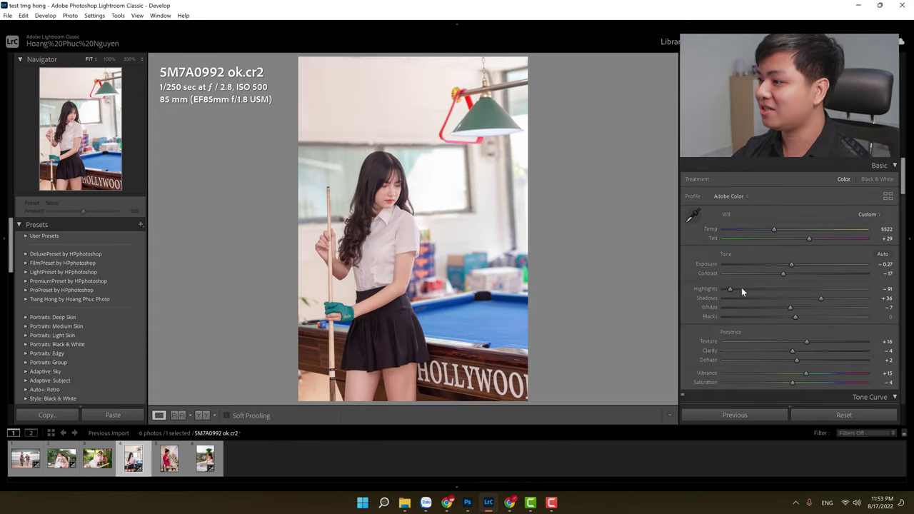
scroll(785, 182, down, 5)
scroll(721, 214, up, 2)
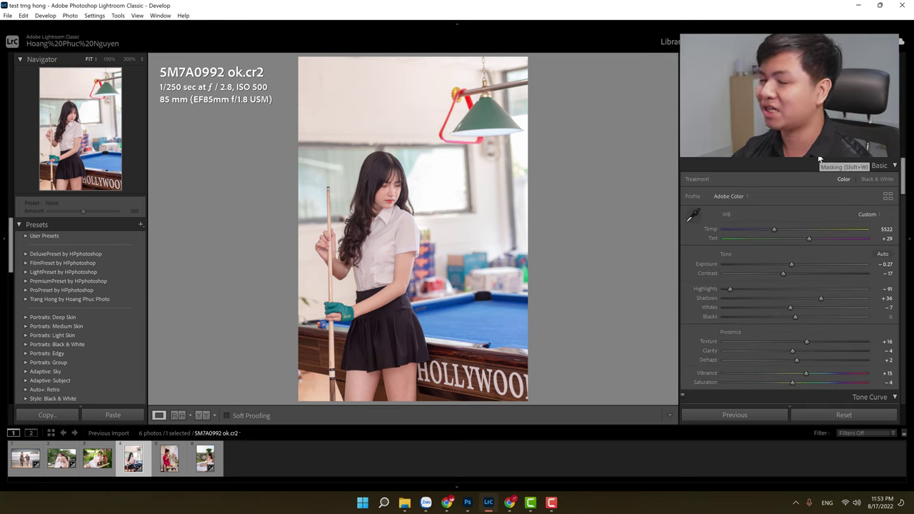
click(819, 160)
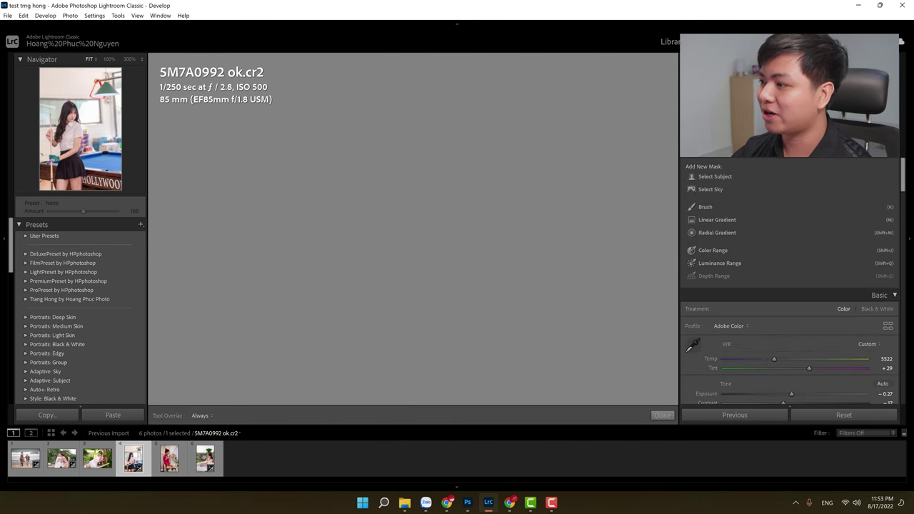
- Toggle Crop & Straighten on and off with R, leaving the billiards portrait uncropped
key(r)
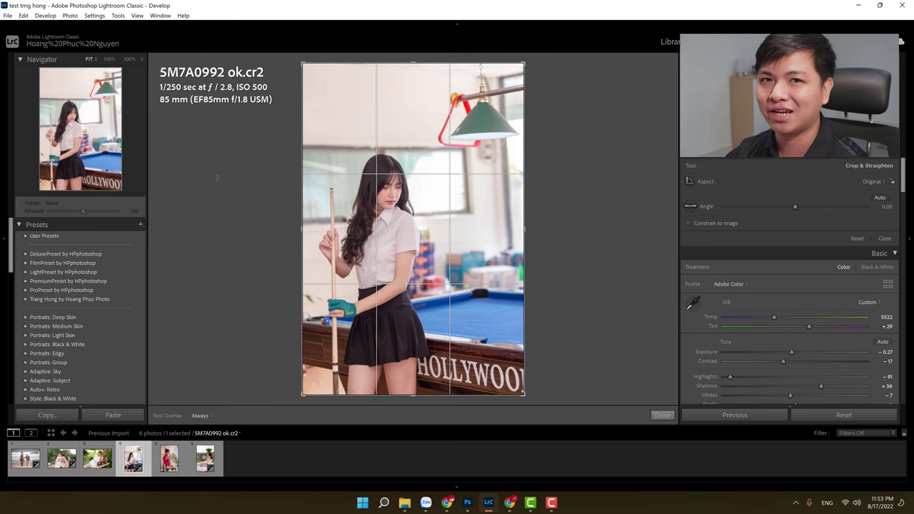
key(r)
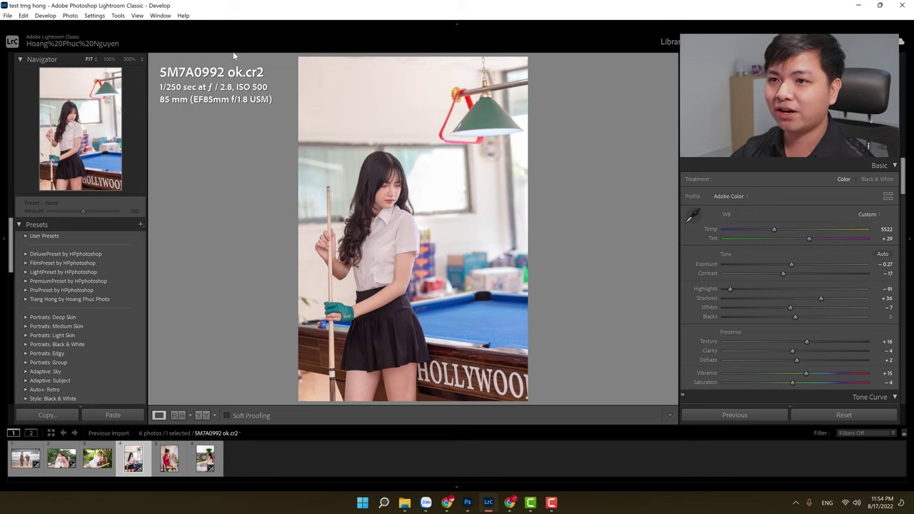
- View the selected photo large in Library, then return to Develop with D
click(667, 41)
double_click(326, 93)
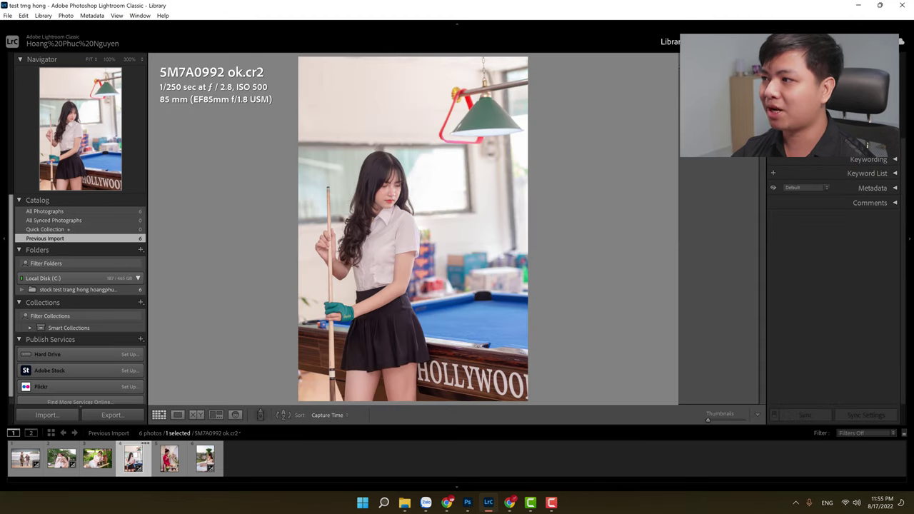
key(d)
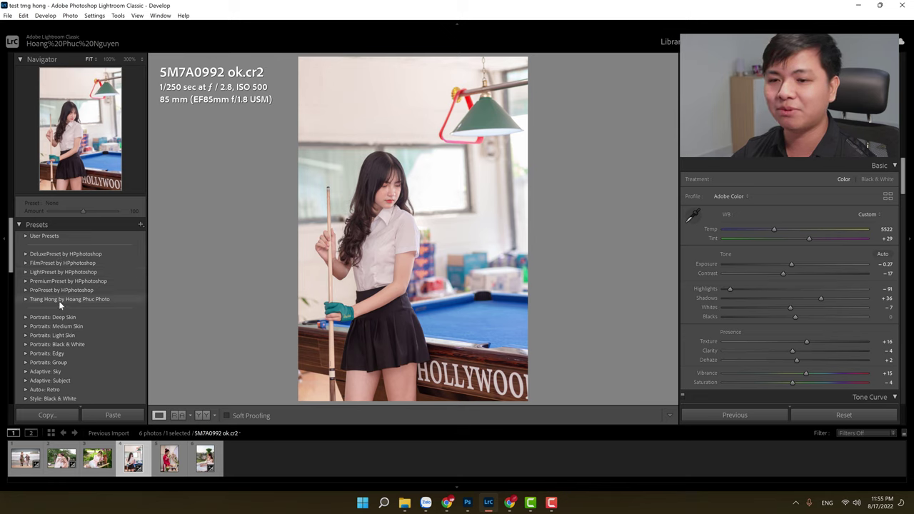
- Browse the DeluxePreset by HPphotoshop presets, collapse them, and select photo 6, the white-table portrait
click(27, 237)
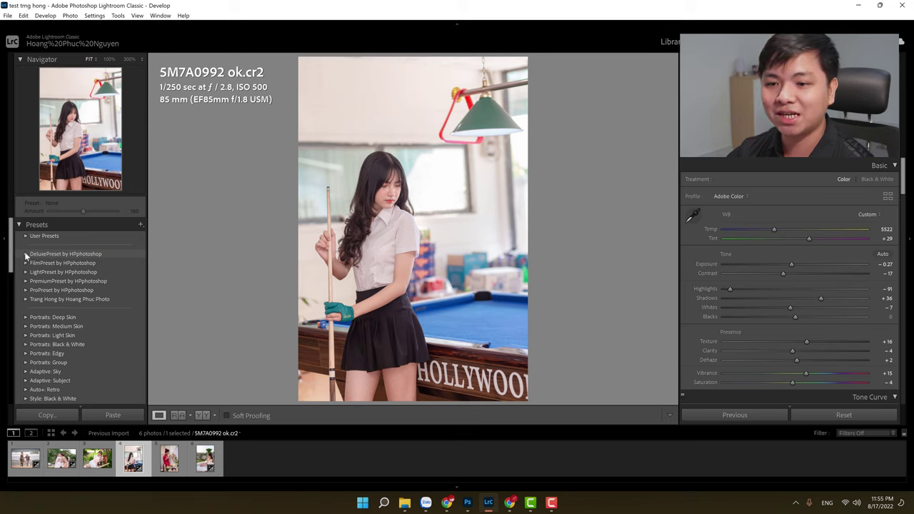
click(26, 254)
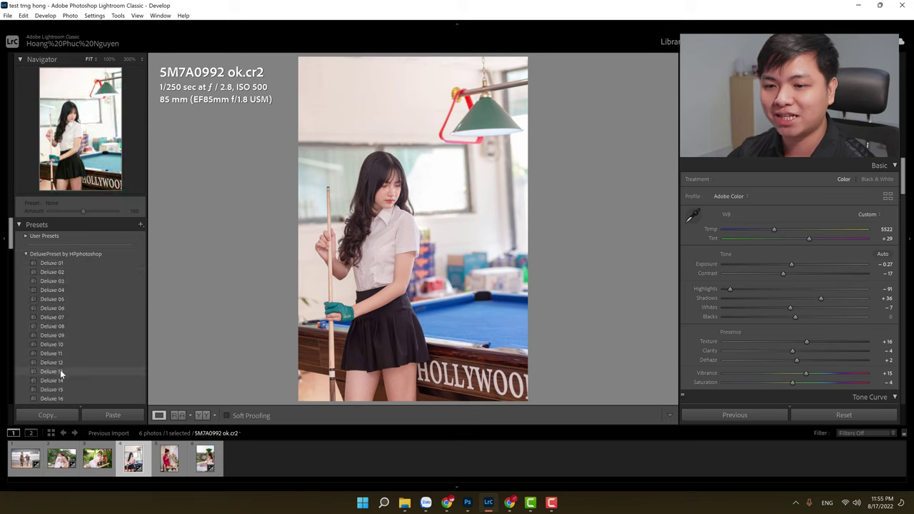
click(25, 254)
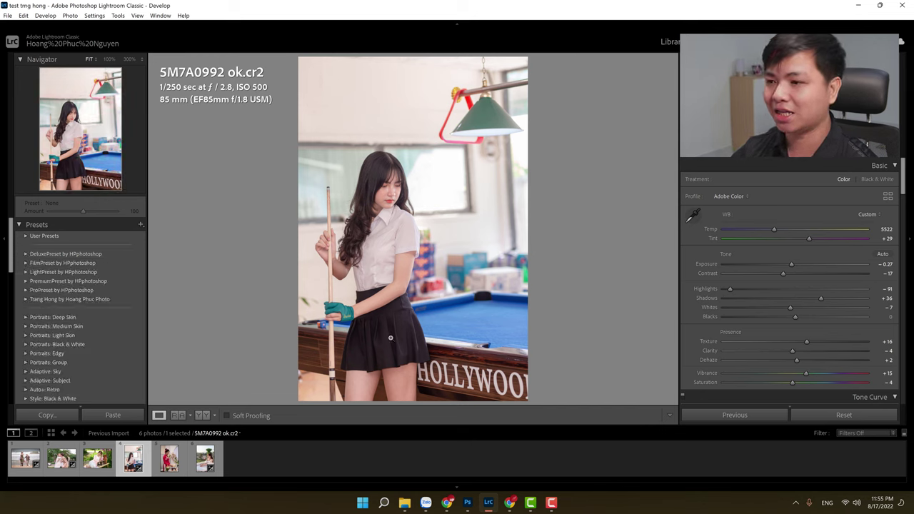
click(205, 457)
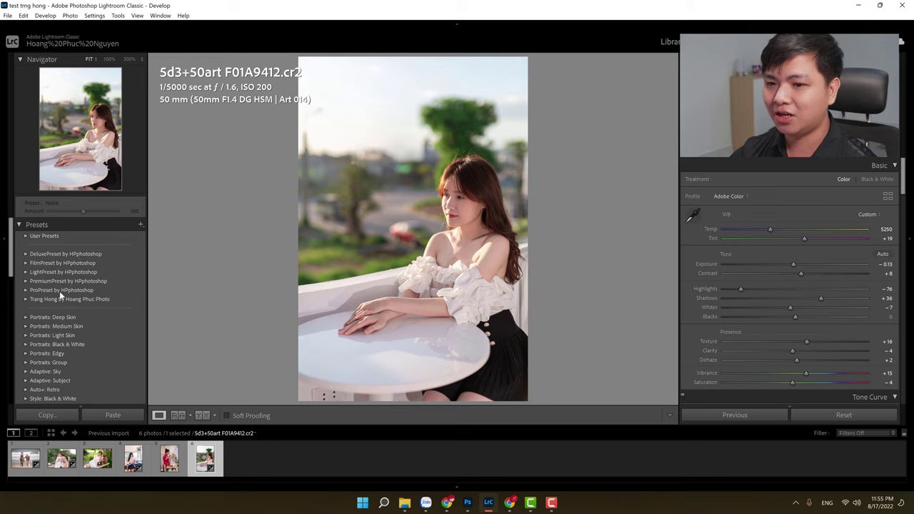
- Toggle the Presets panel to check the History list, then bring the Camera Raw window forward
click(32, 224)
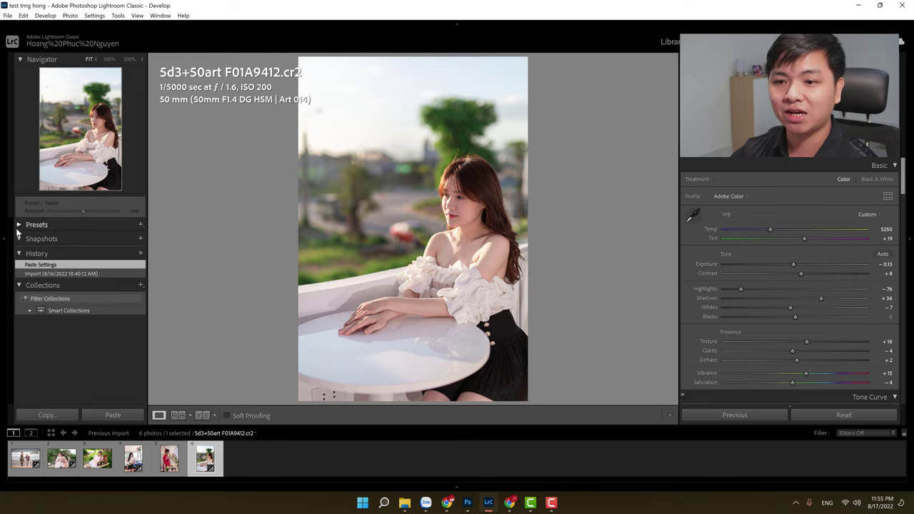
click(19, 225)
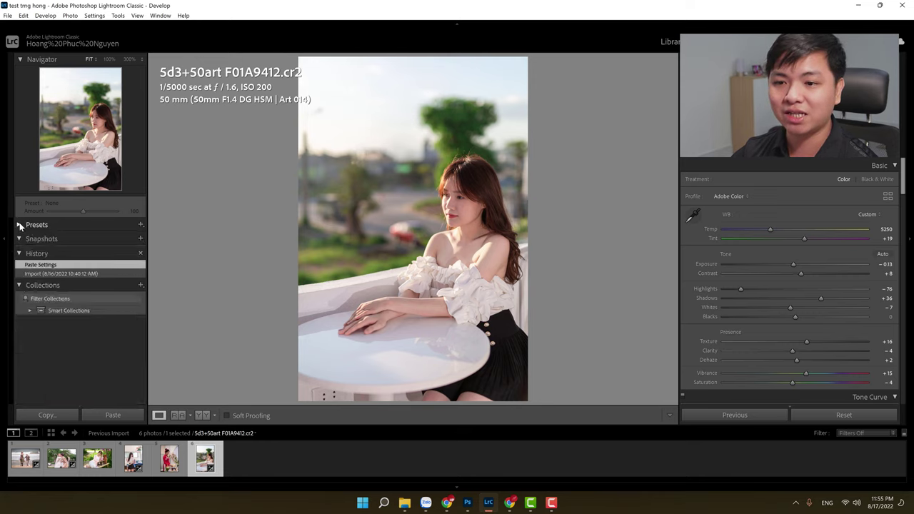
click(20, 225)
click(21, 225)
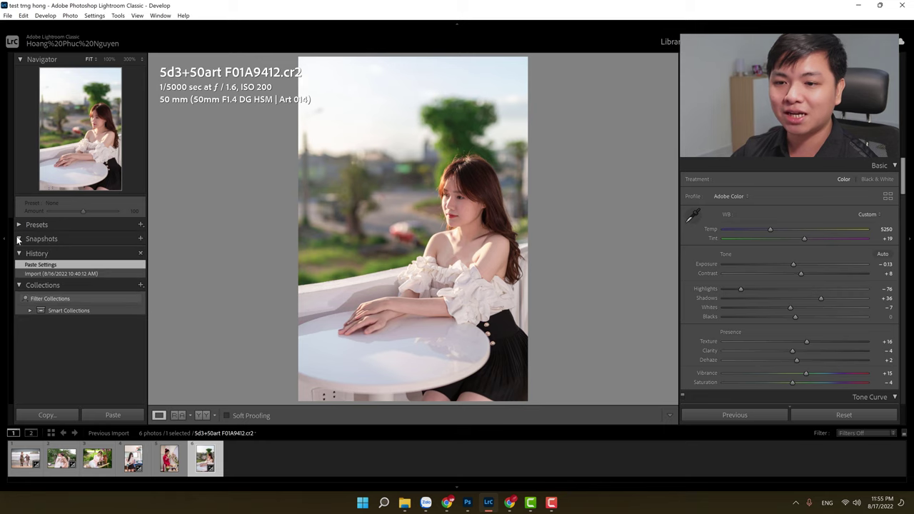
click(21, 224)
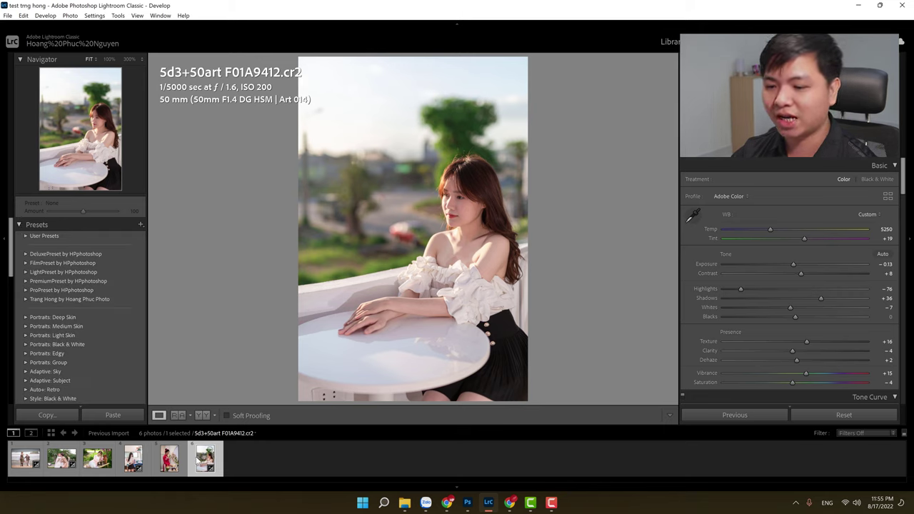
click(19, 224)
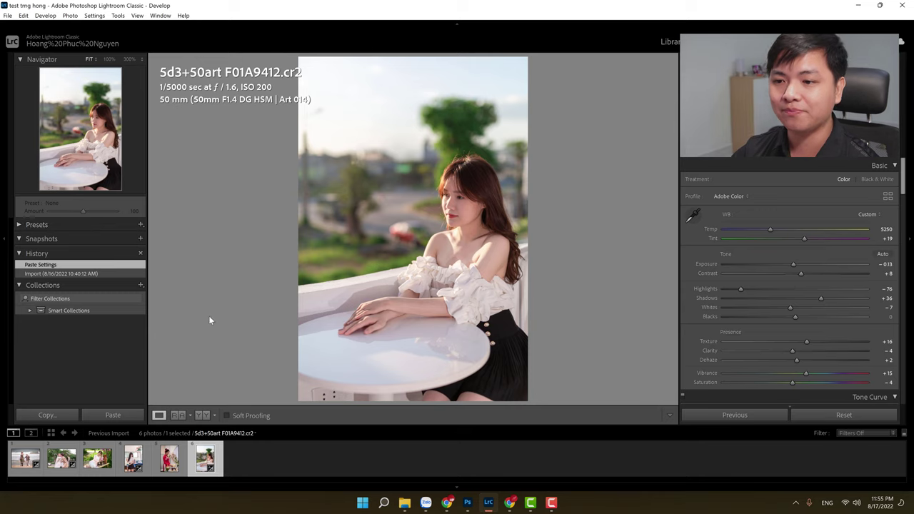
click(19, 225)
click(469, 502)
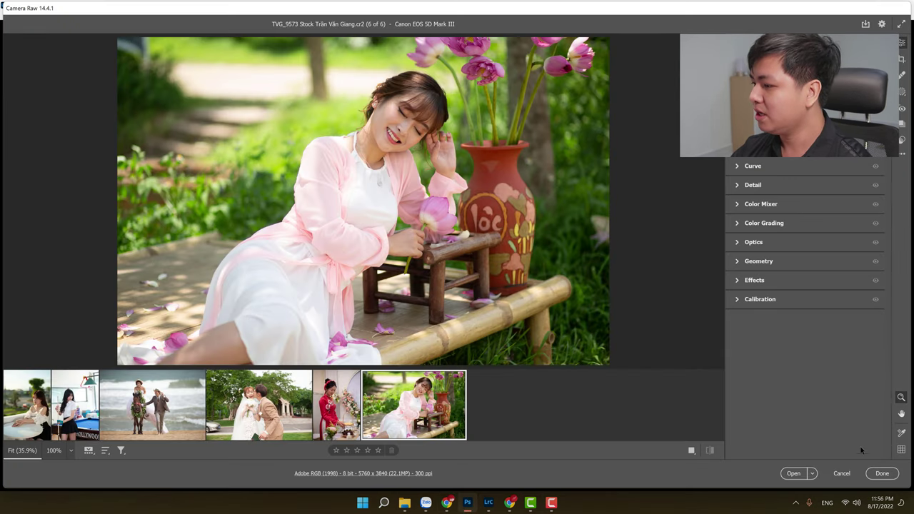
- Close Camera Raw with Done and drag the six stock test RAW files from File Explorer into Photoshop
click(881, 473)
click(384, 502)
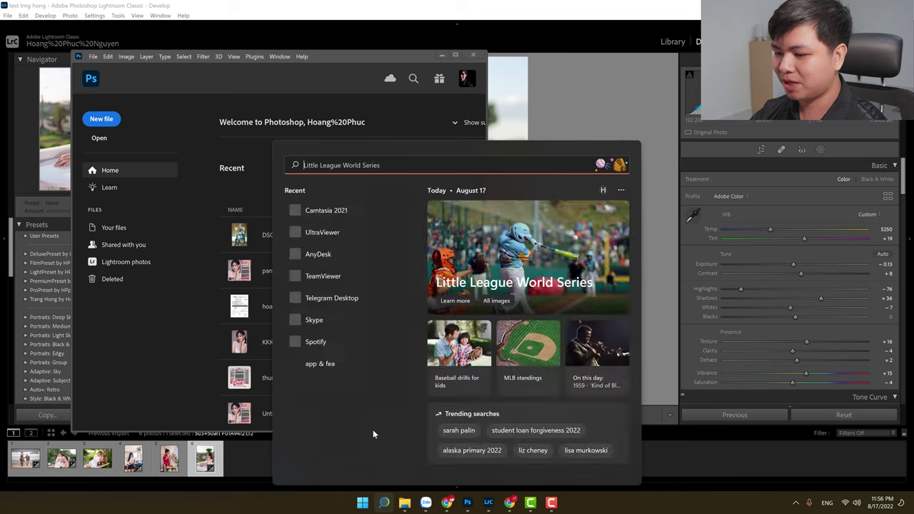
click(173, 345)
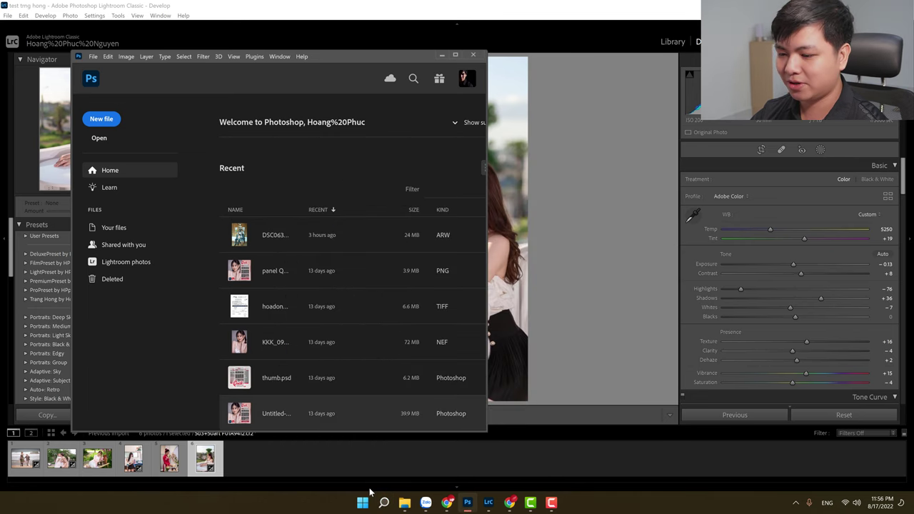
mouse_move(384, 502)
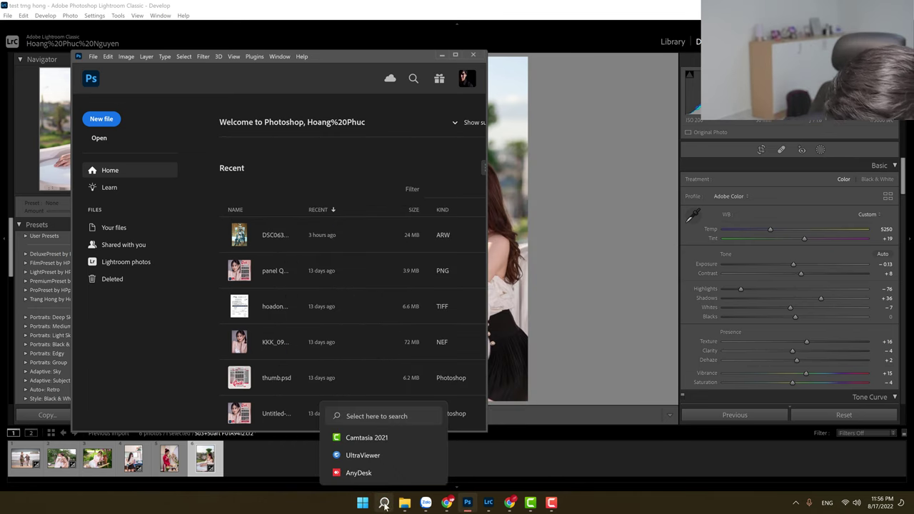
click(404, 502)
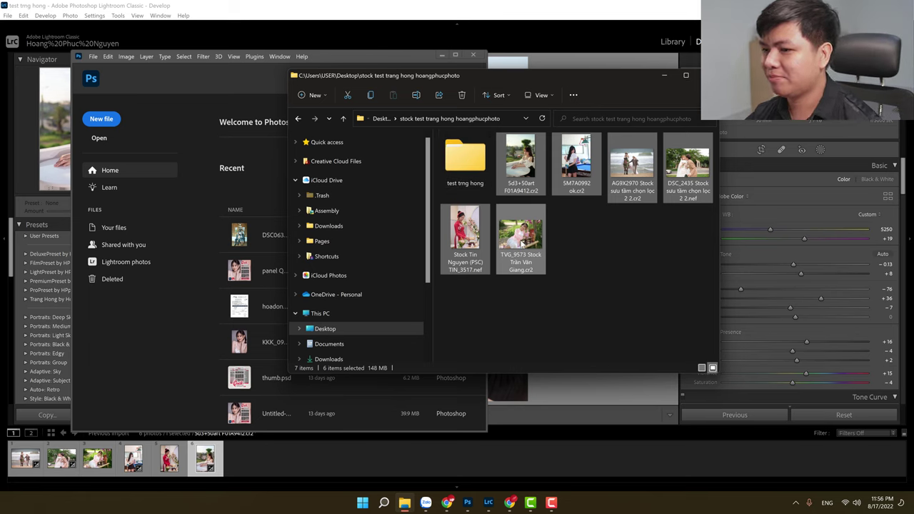
drag(531, 243, 183, 302)
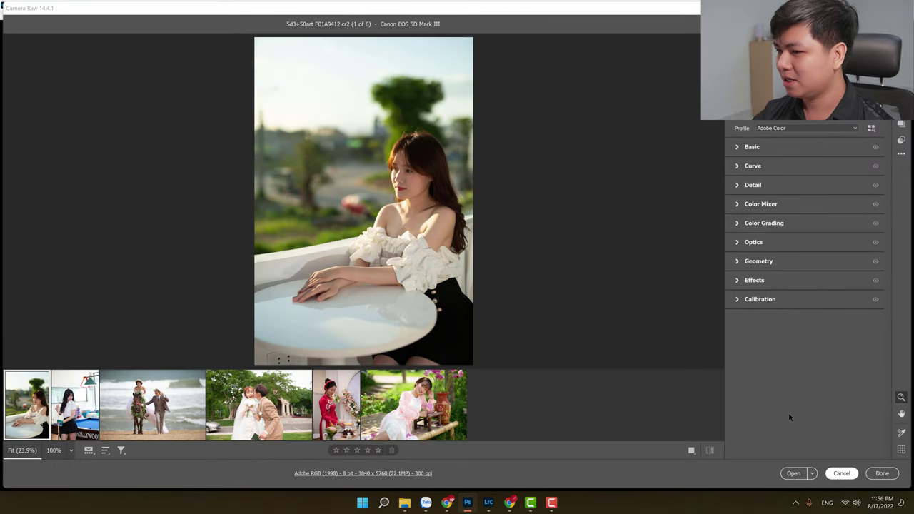
- Cancel Camera Raw, create a new blank Untitled-1 document, and maximize the Photoshop window
click(842, 473)
click(101, 119)
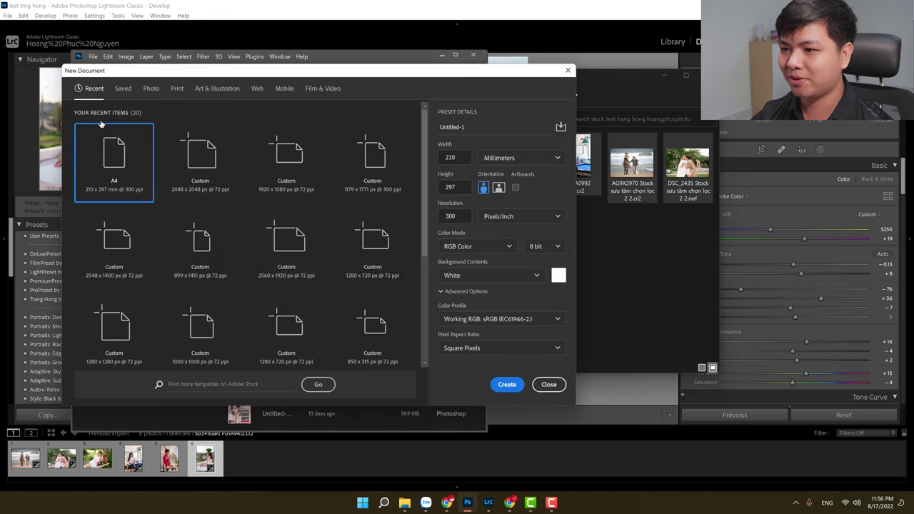
double_click(101, 123)
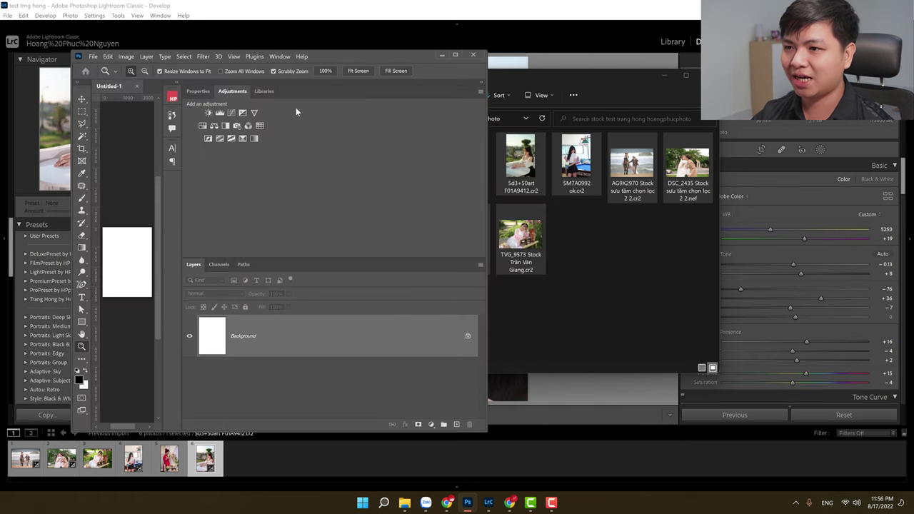
click(203, 57)
click(455, 55)
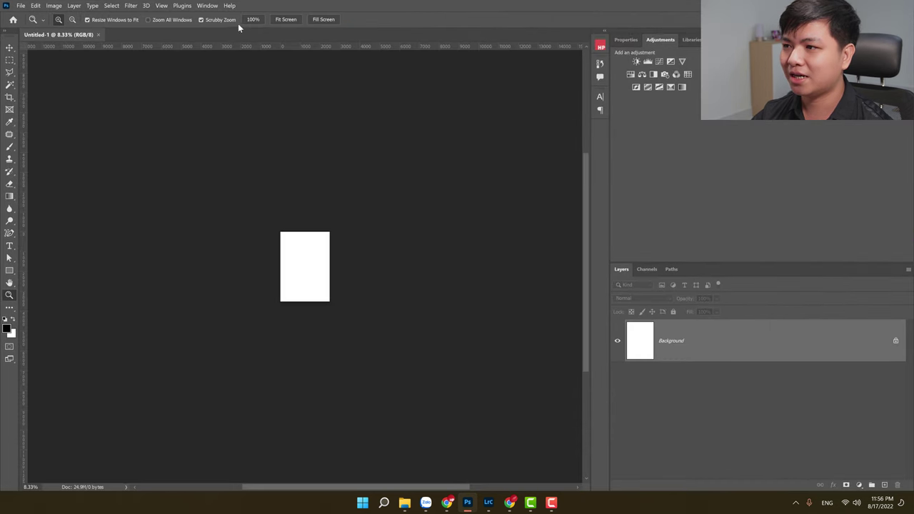
- Try Filter > Camera Raw Filter on the blank canvas, cancel it, and reopen the stock photo folder
click(131, 5)
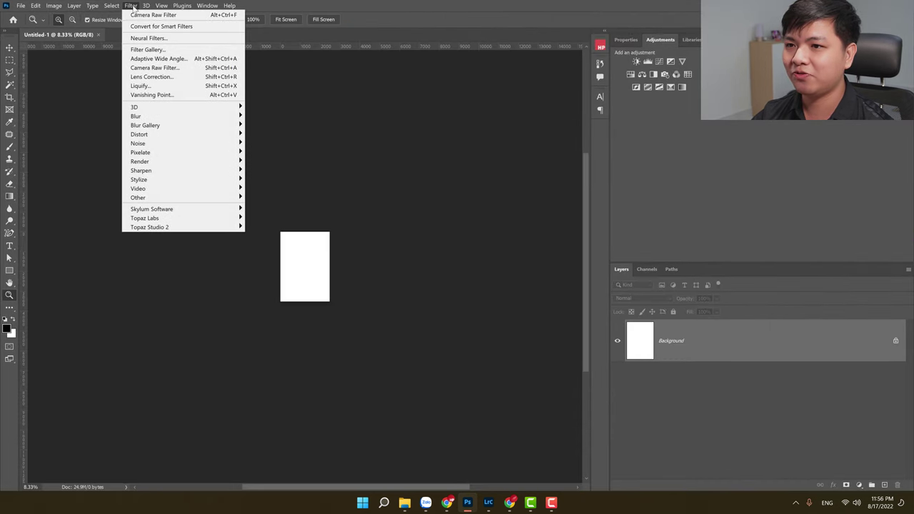
click(157, 68)
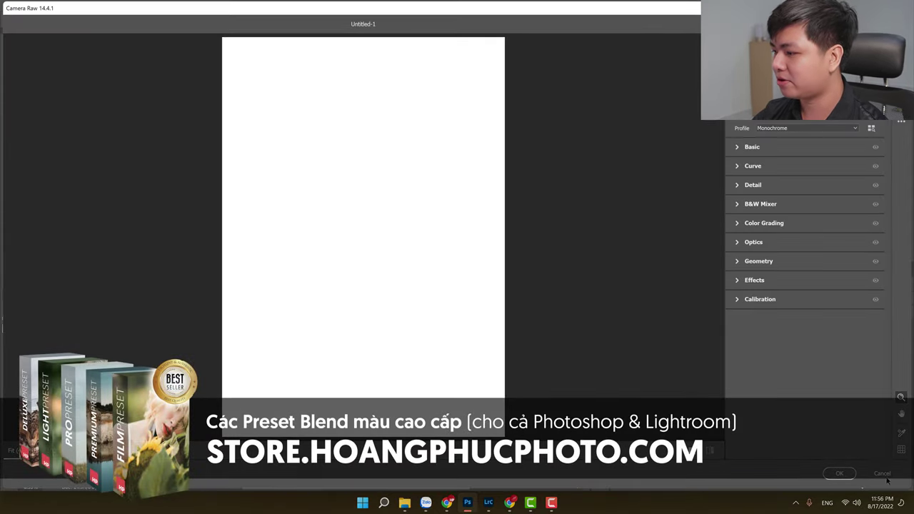
click(881, 473)
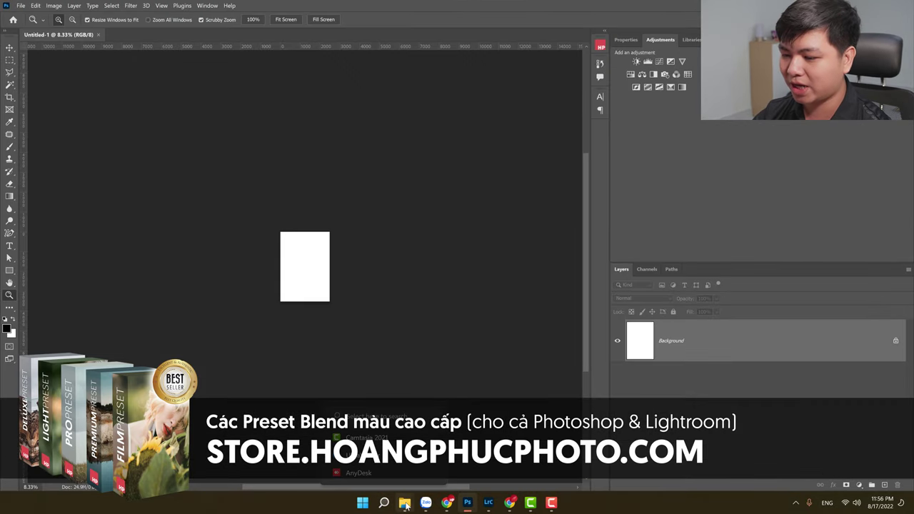
click(404, 503)
- Browse the Trang Hong, ProPreset, PremiumPreset and LightPreset groups in Camera Raw's Presets panel
click(229, 171)
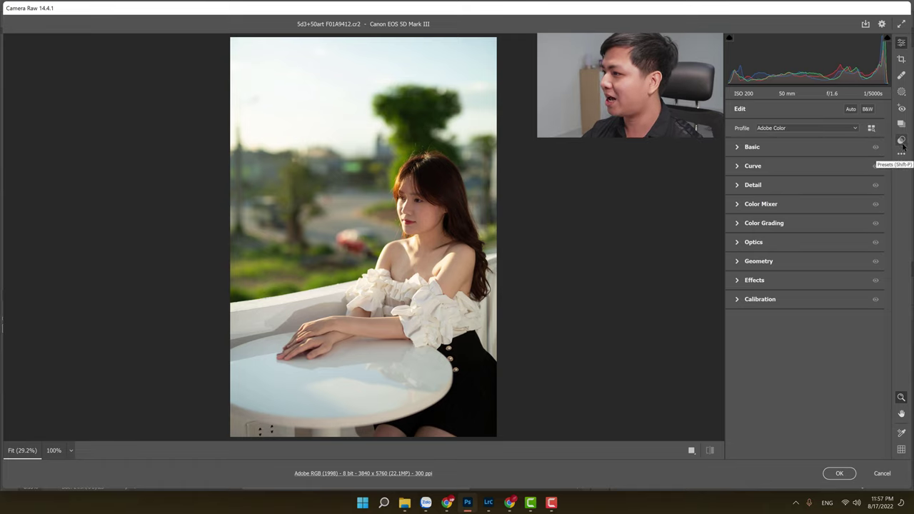
click(901, 141)
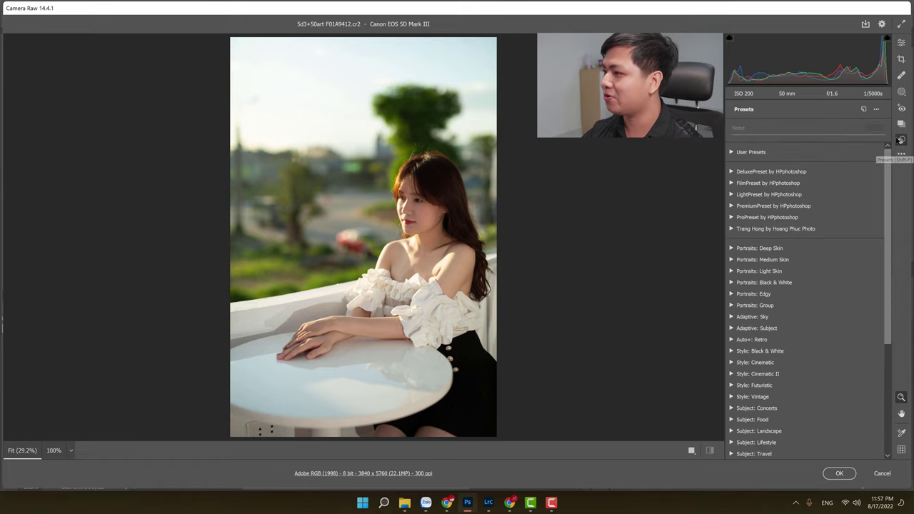
click(731, 229)
click(731, 217)
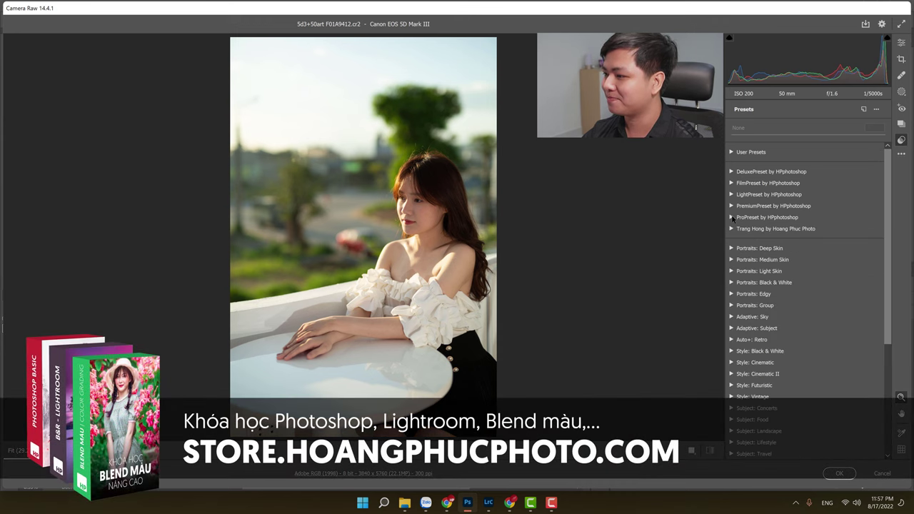
click(731, 205)
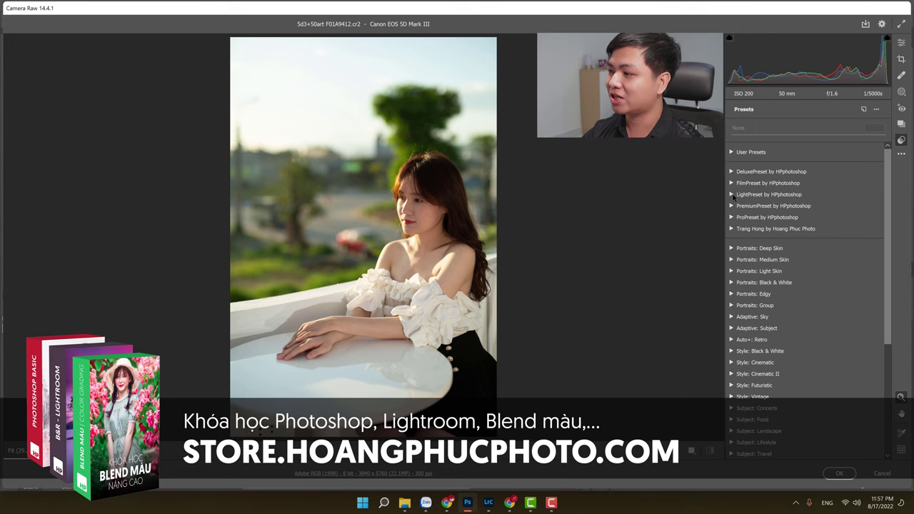
click(731, 195)
click(732, 194)
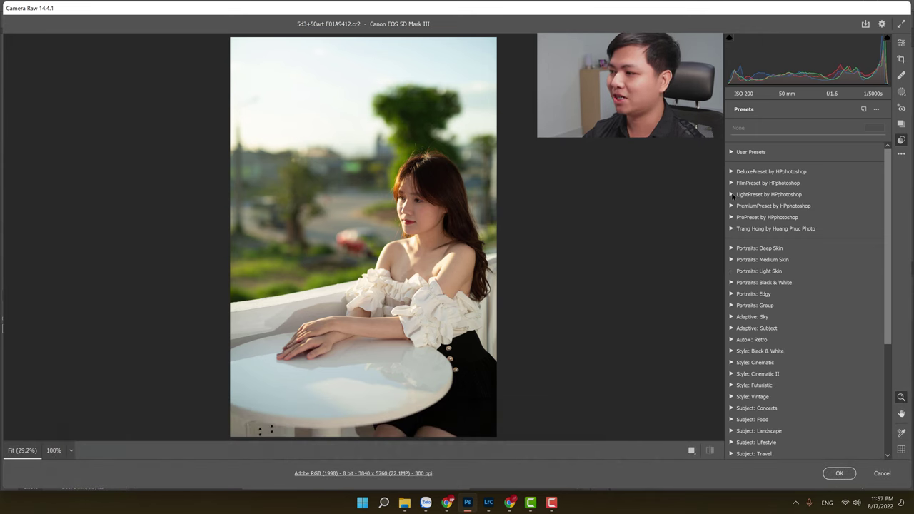
- Return to the Edit adjustments, toggle Basic open and closed, and switch back to Lightroom Classic
click(900, 43)
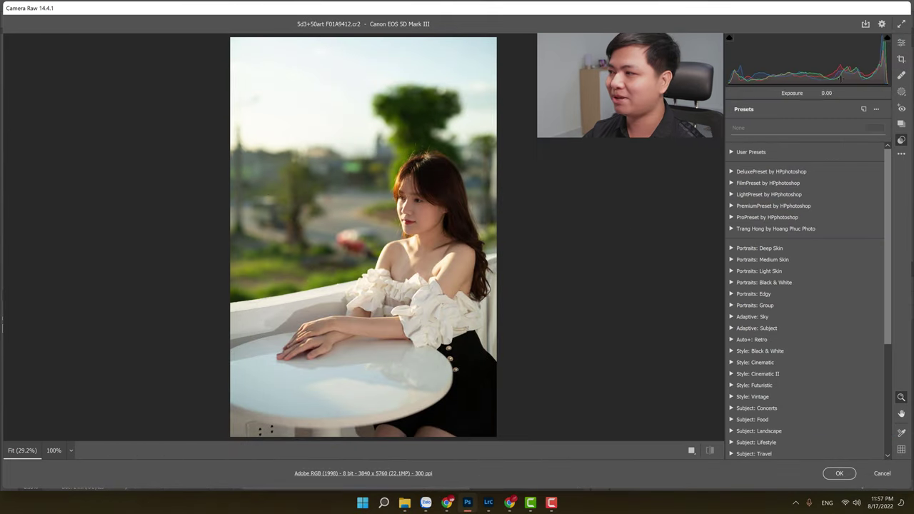
key(e)
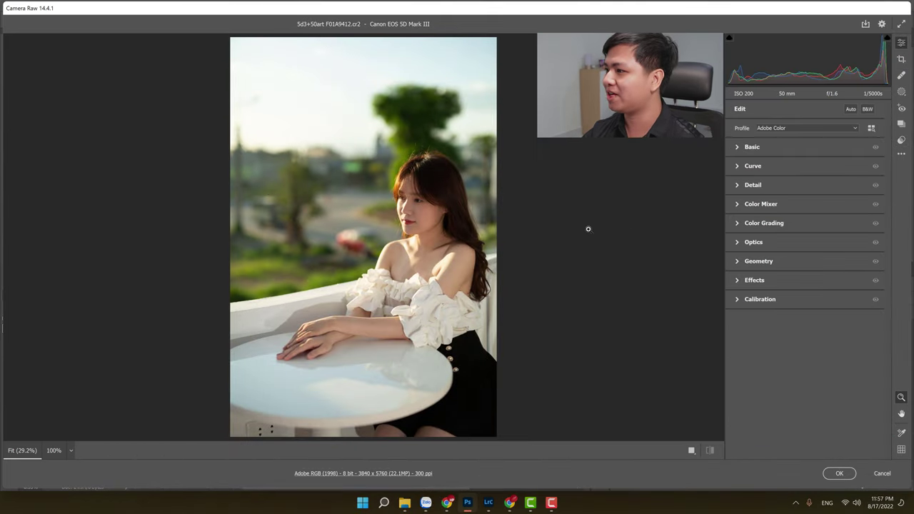
click(736, 147)
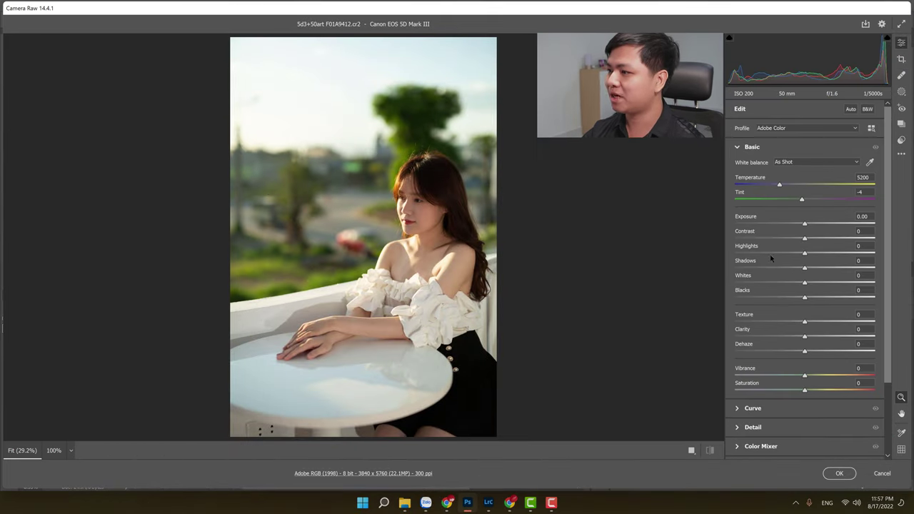
click(736, 147)
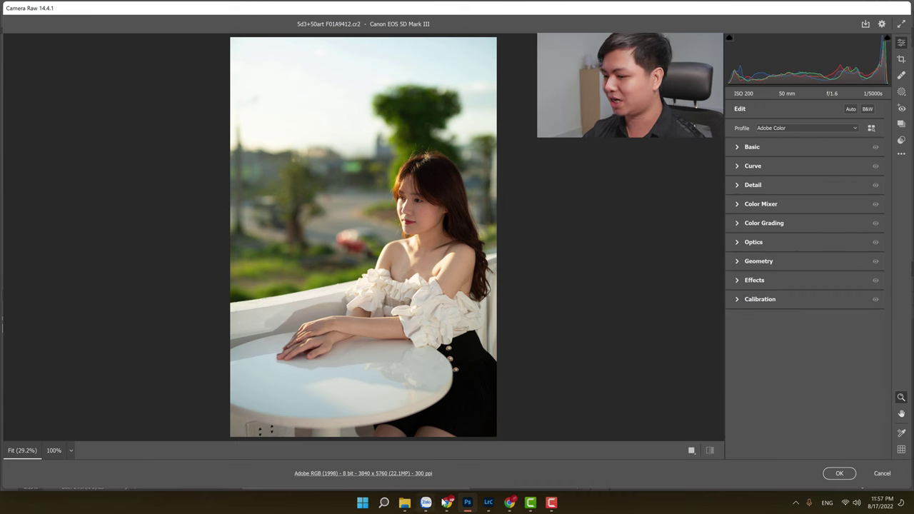
click(488, 503)
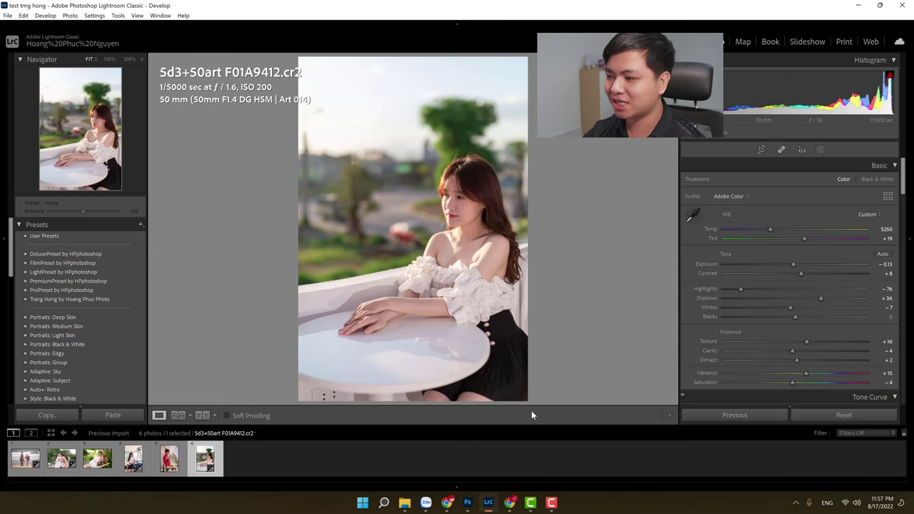
click(467, 503)
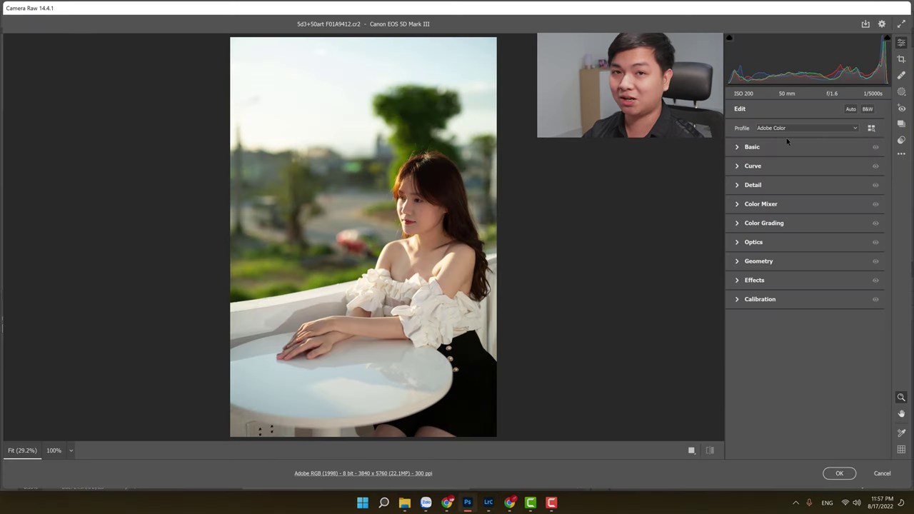
click(488, 502)
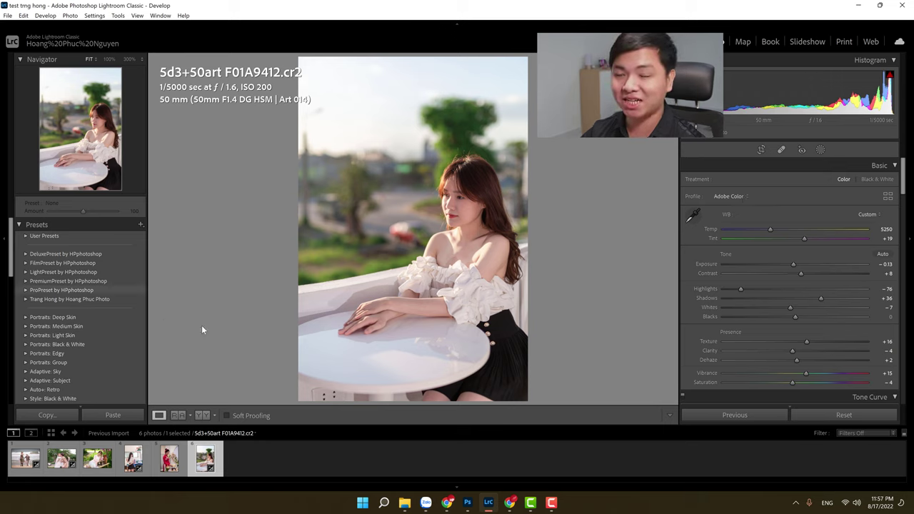
click(447, 502)
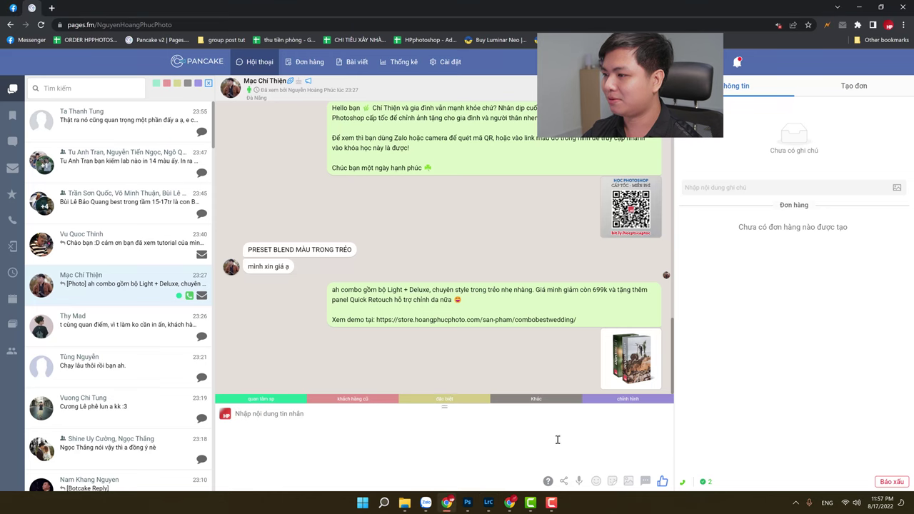
click(467, 501)
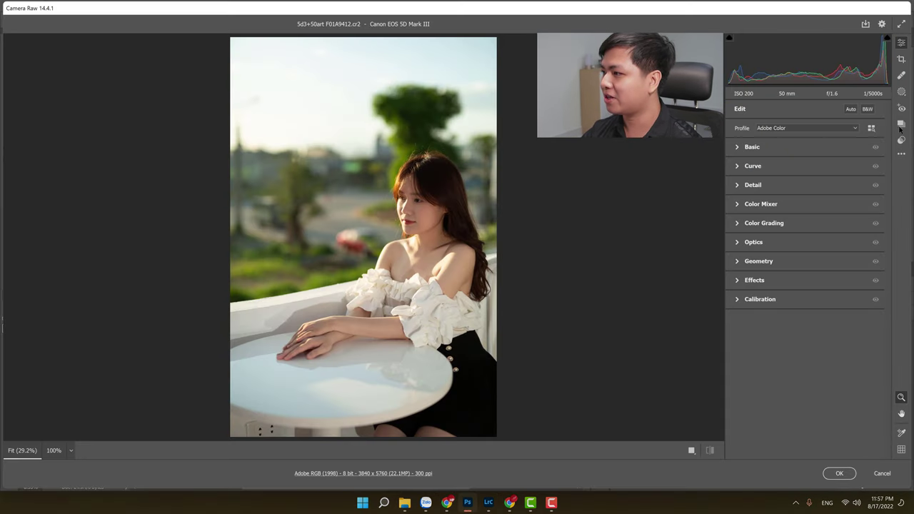
click(489, 502)
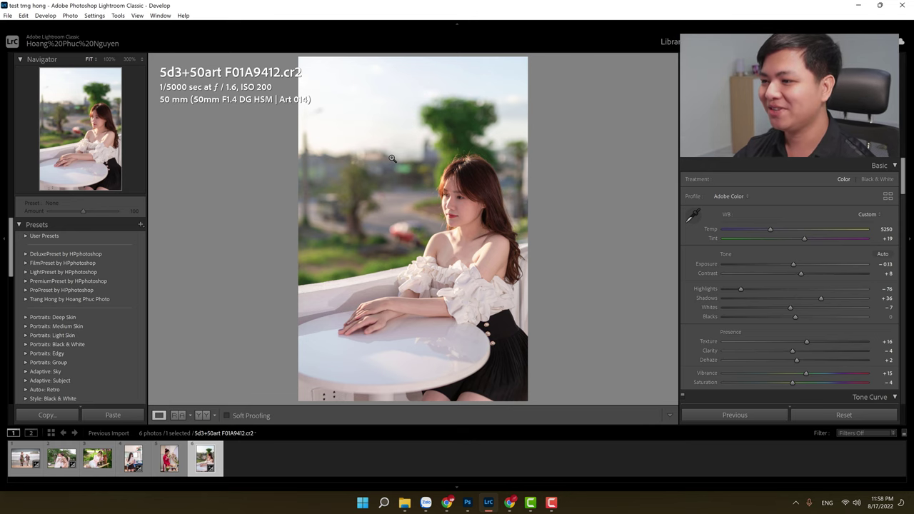
- Step back through the filmstrip with the Left arrow to TVG_9573, the lotus-vase portrait
key(Left)
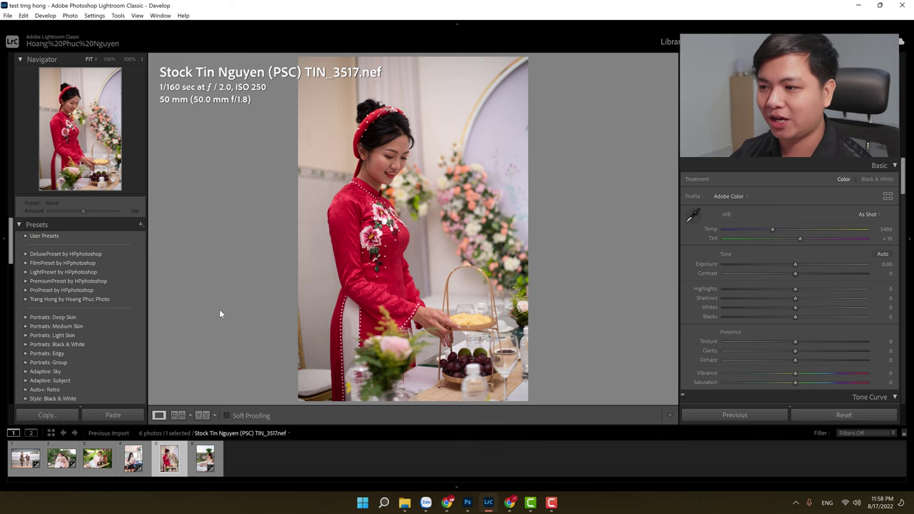
key(Left)
key(Left)
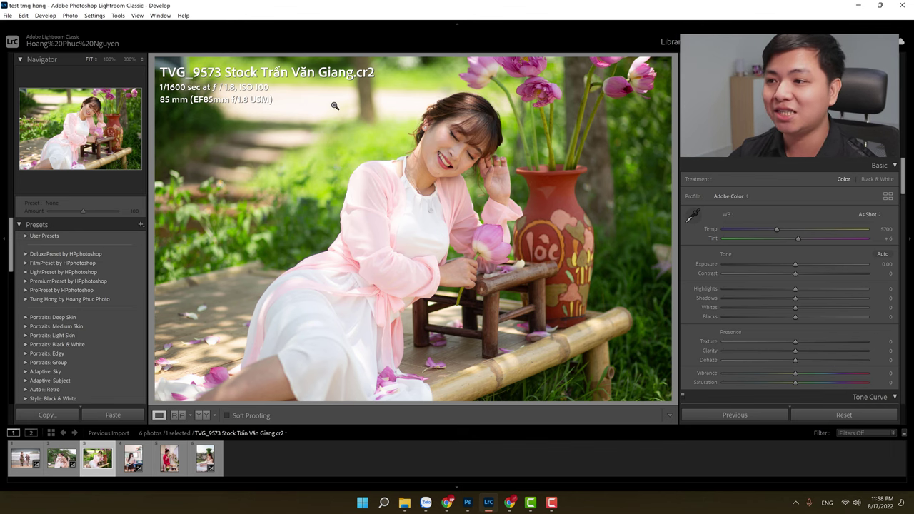
- Inspect the blurred background at 100% and lower Highlights to -70
click(309, 104)
click(382, 159)
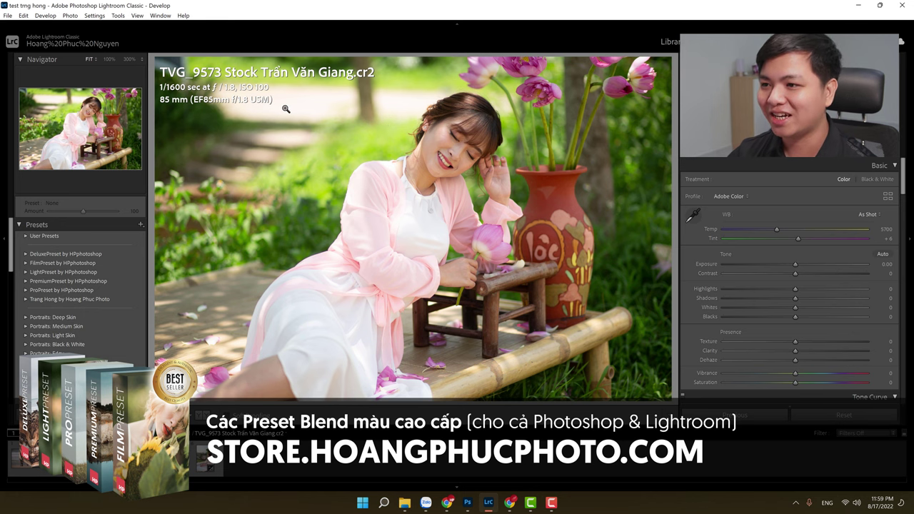
click(284, 112)
drag(307, 130, 361, 207)
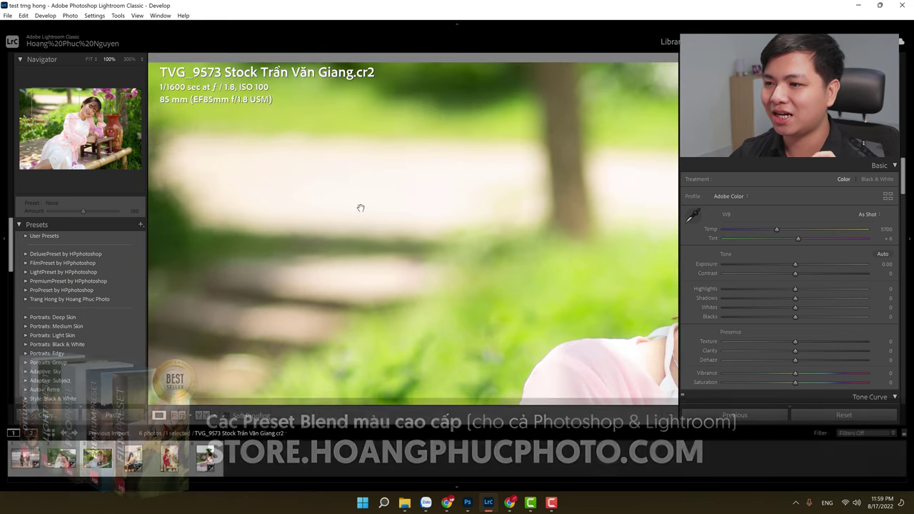
drag(794, 289, 744, 288)
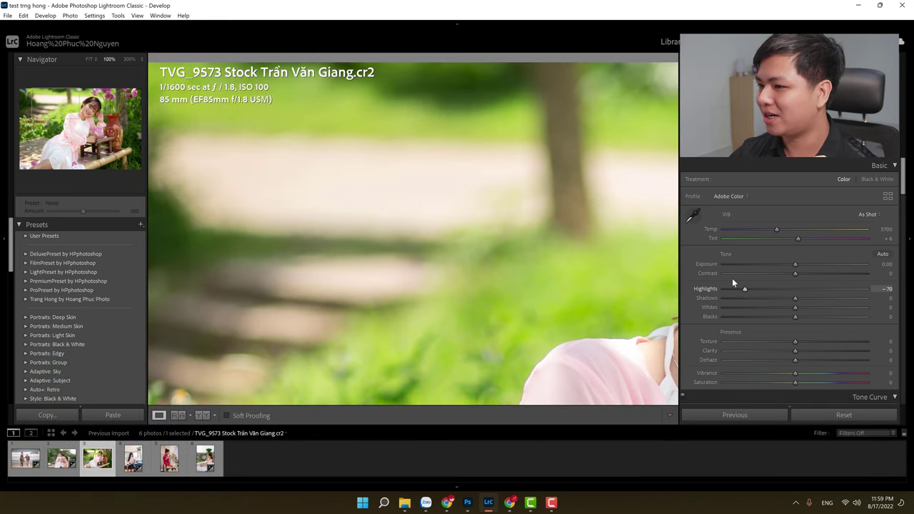
- Check the woman's face, the background, and the stool and bamboo at 100% zoom
click(345, 179)
click(295, 99)
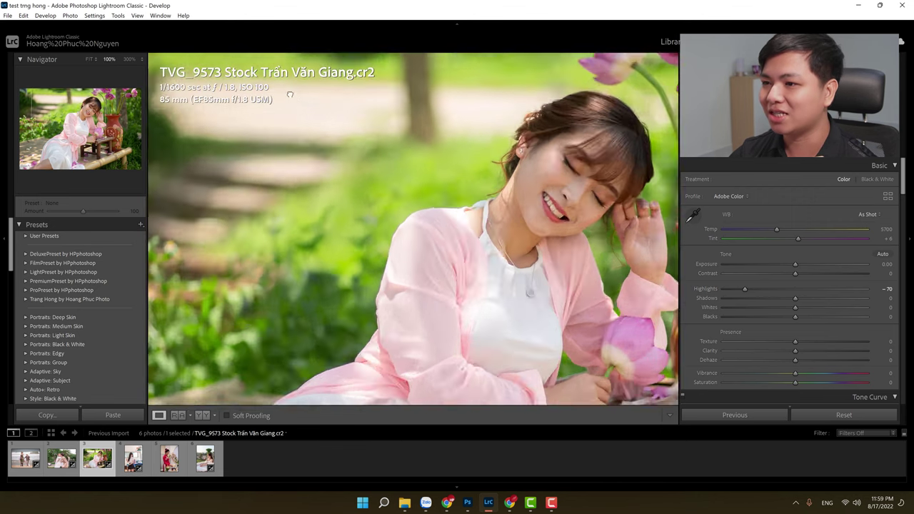
drag(327, 122, 358, 182)
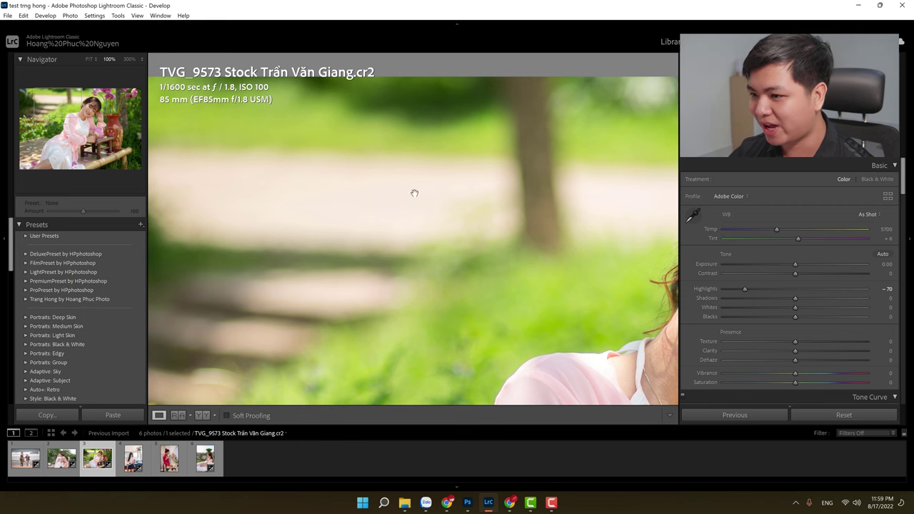
click(304, 189)
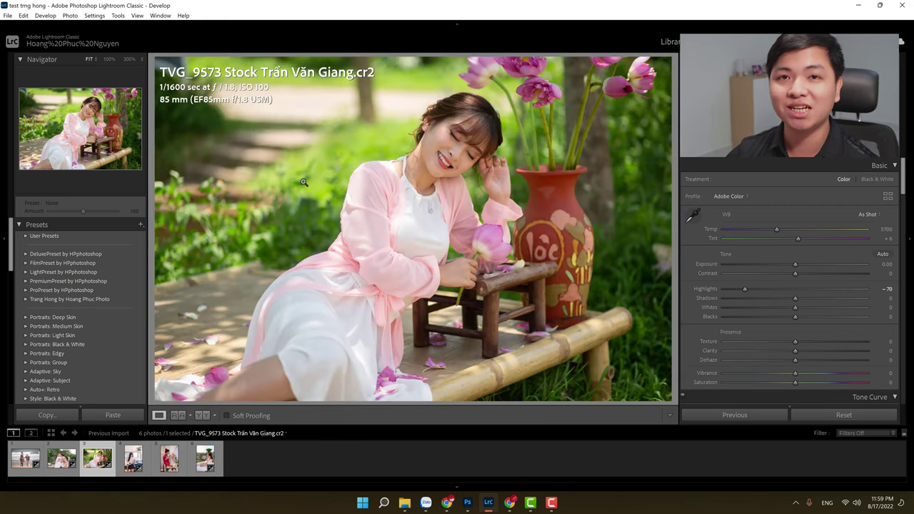
click(270, 171)
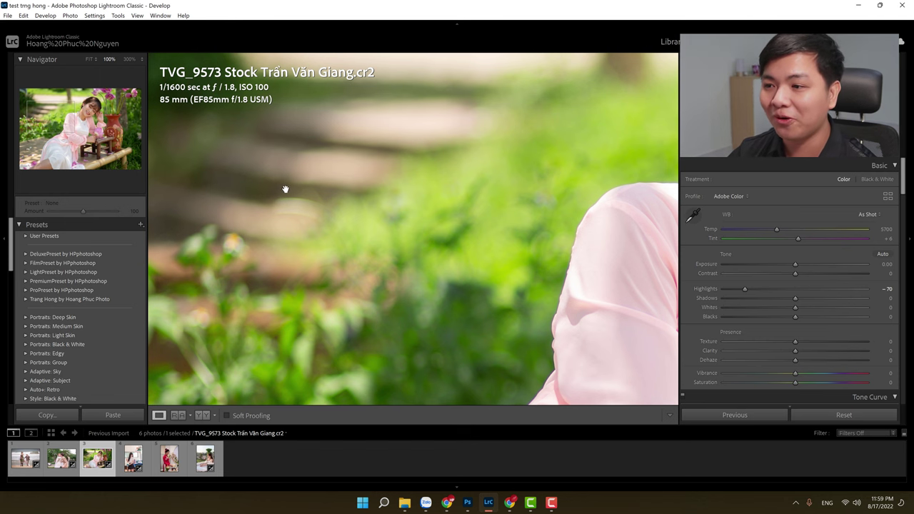
click(285, 190)
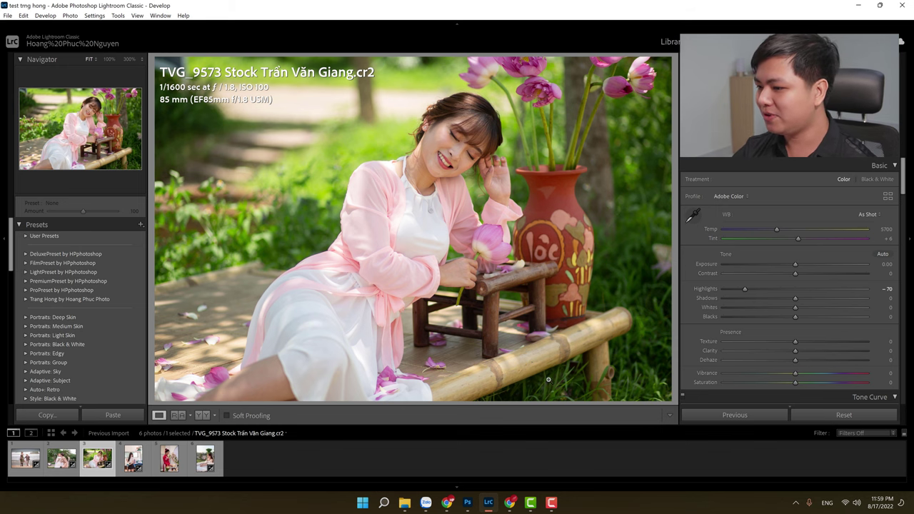
drag(546, 382, 475, 322)
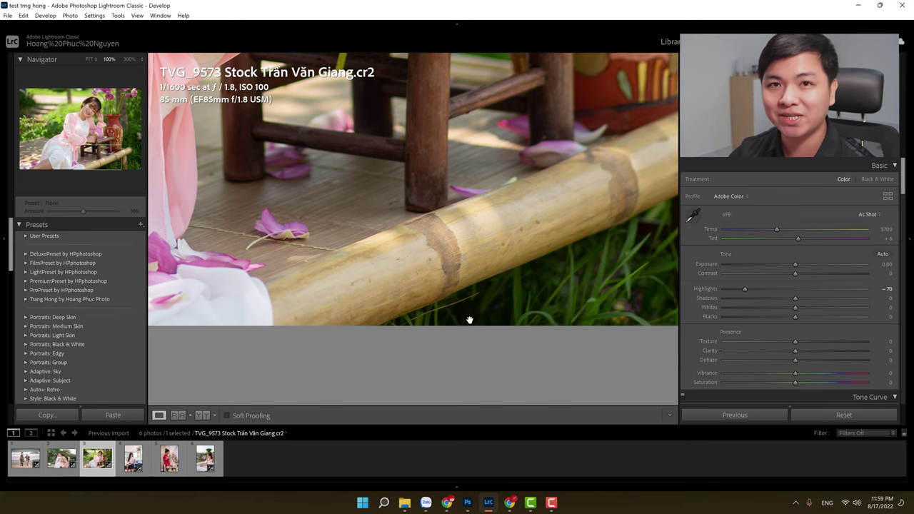
click(462, 284)
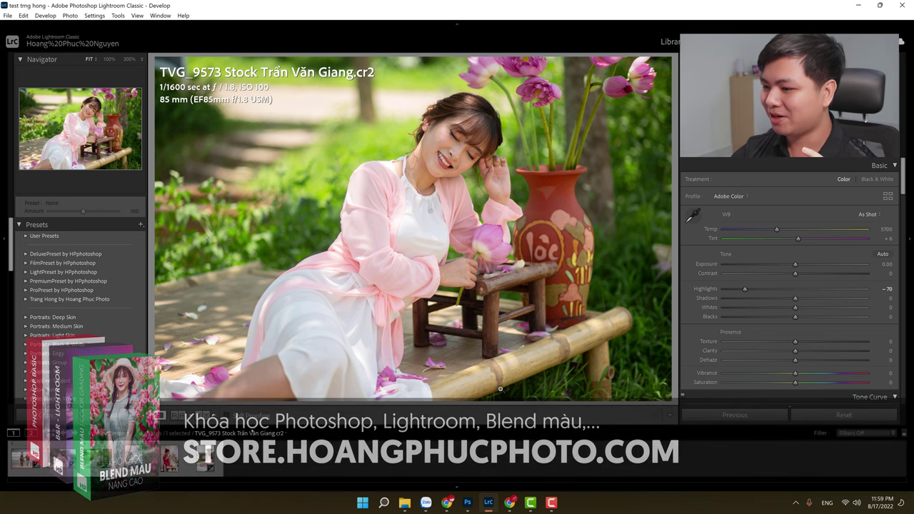
click(278, 104)
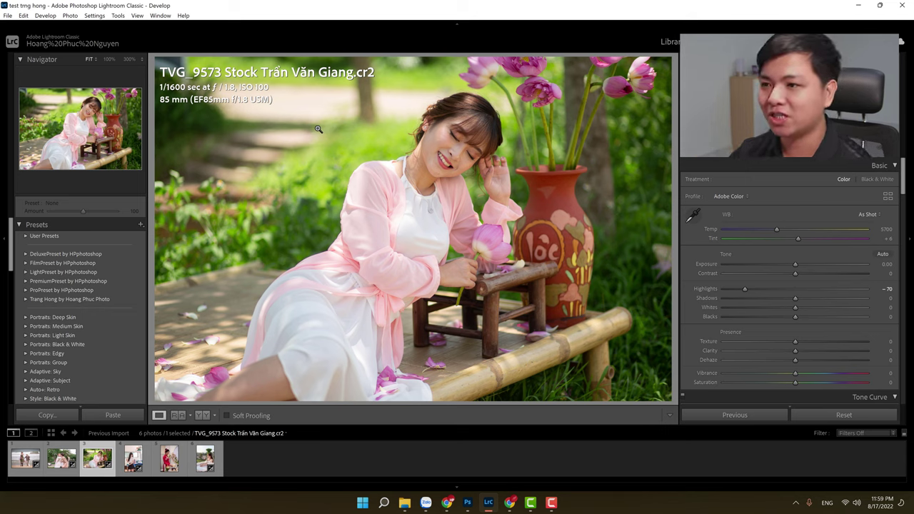
- Show TIN_3517.nef, inspect the woman's face at 100%, then return to Fit
click(184, 457)
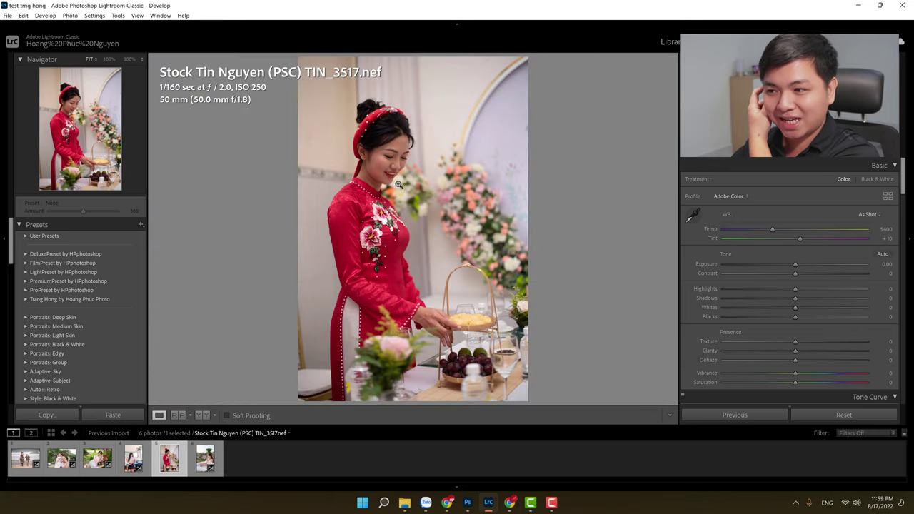
click(398, 184)
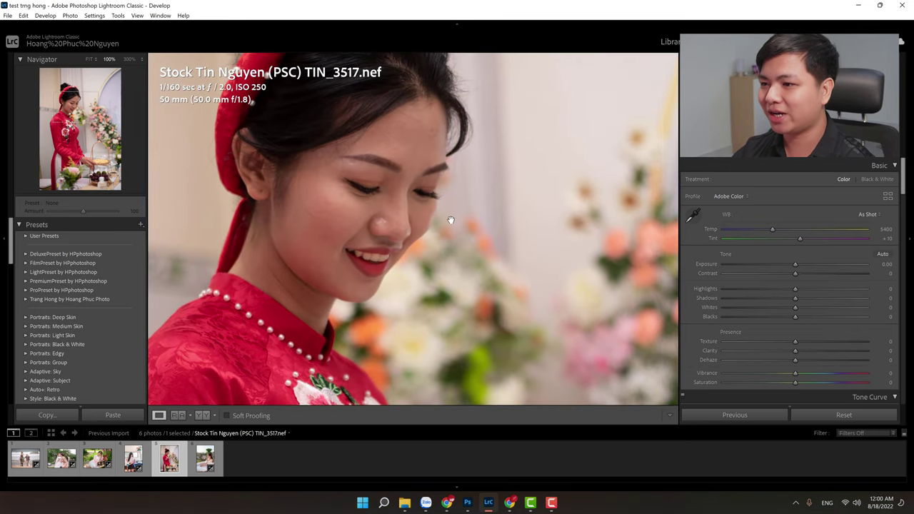
click(378, 212)
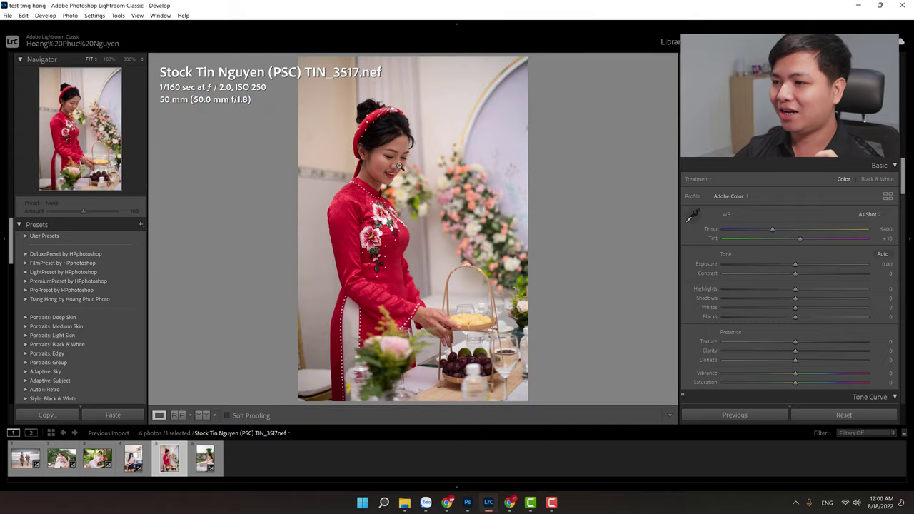
click(378, 198)
click(378, 198)
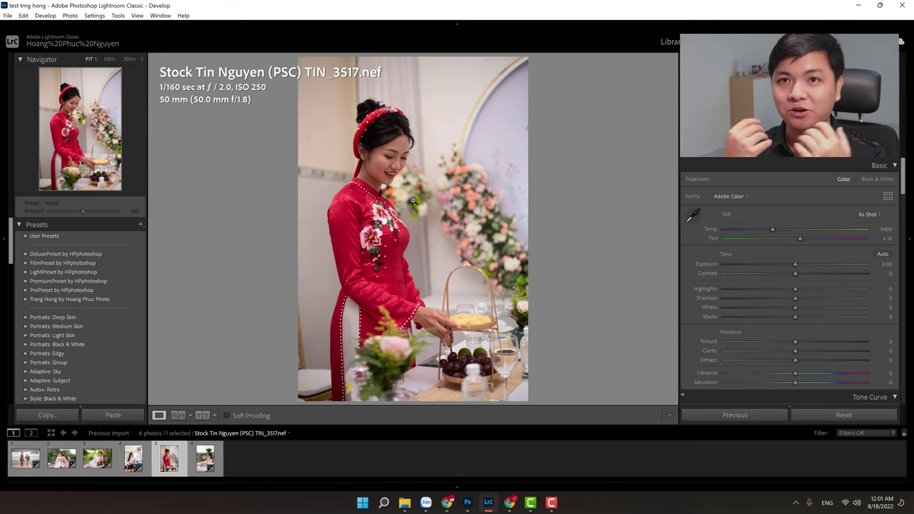
- Step left in the filmstrip back to the TVG_9573 lotus-vase portrait
key(Left)
key(Left)
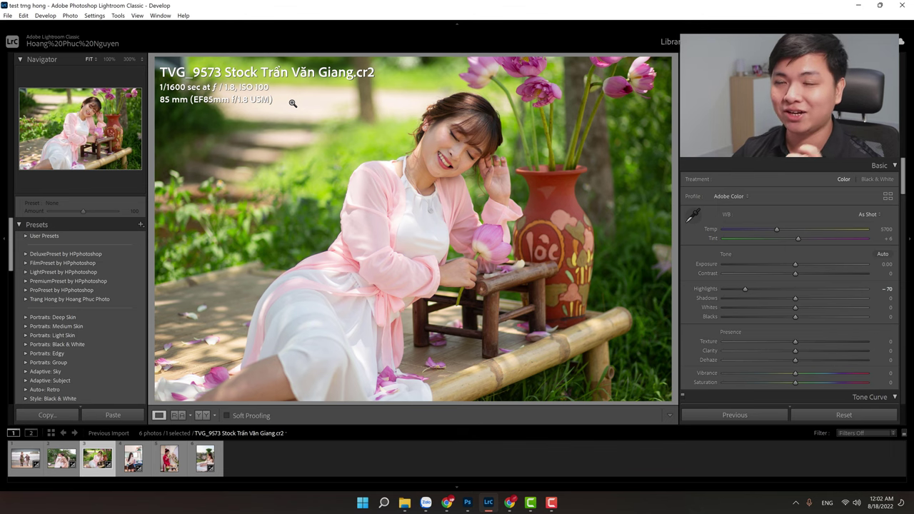
- Compare 5M7A0992 ok.cr2 with TIN_3517.nef, ending on the billiards portrait 5M7A0992 ok.cr2
click(134, 450)
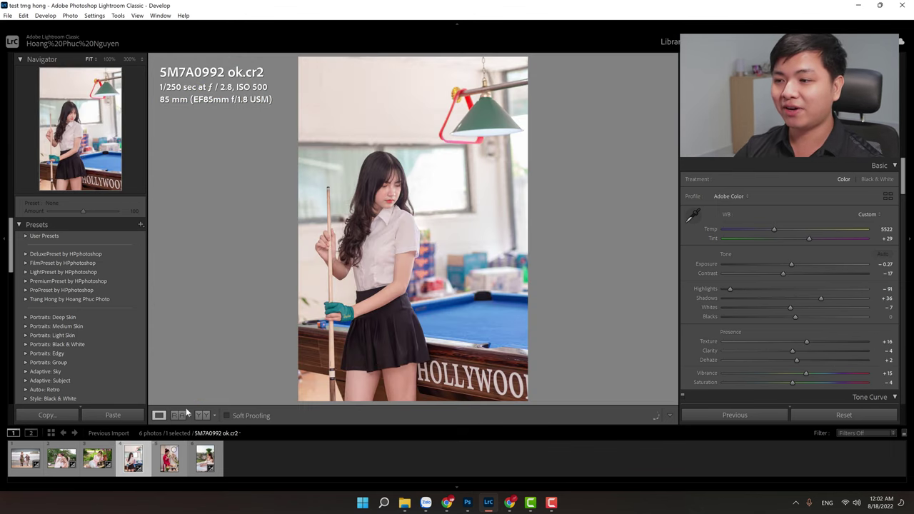
click(169, 457)
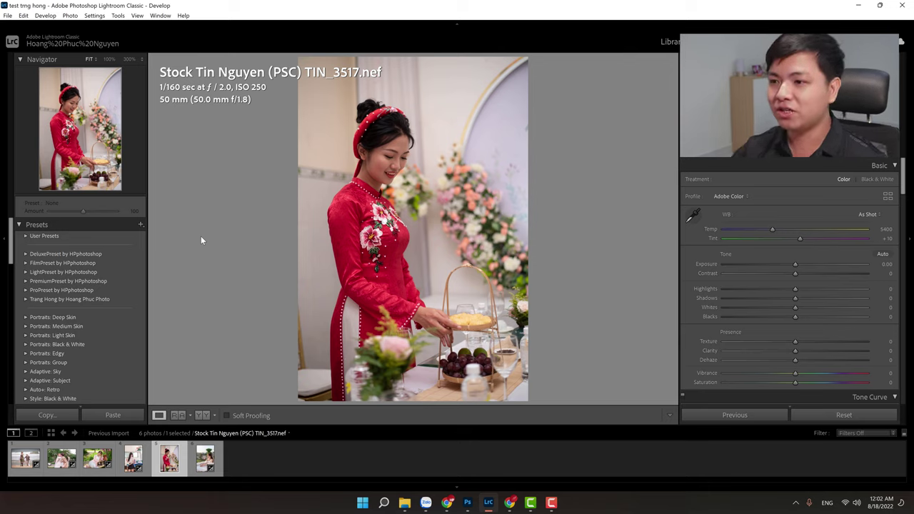
click(134, 457)
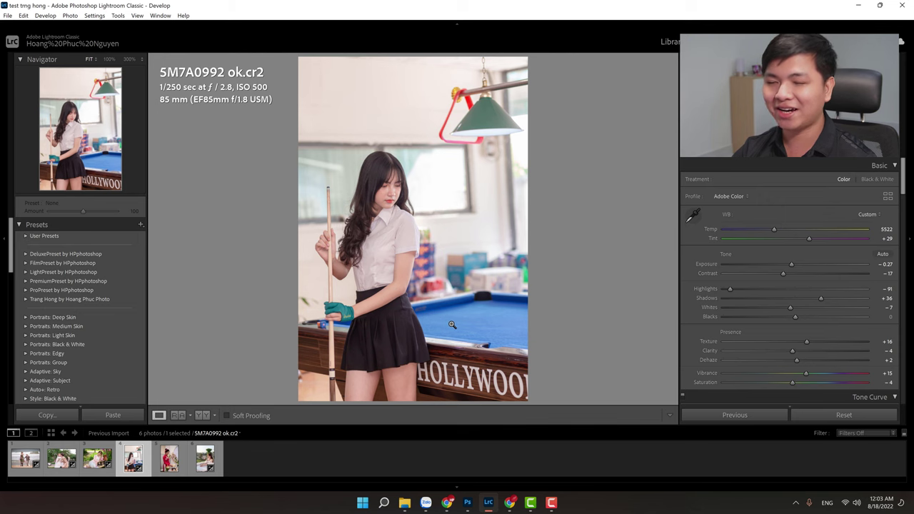
click(422, 334)
drag(387, 317, 426, 214)
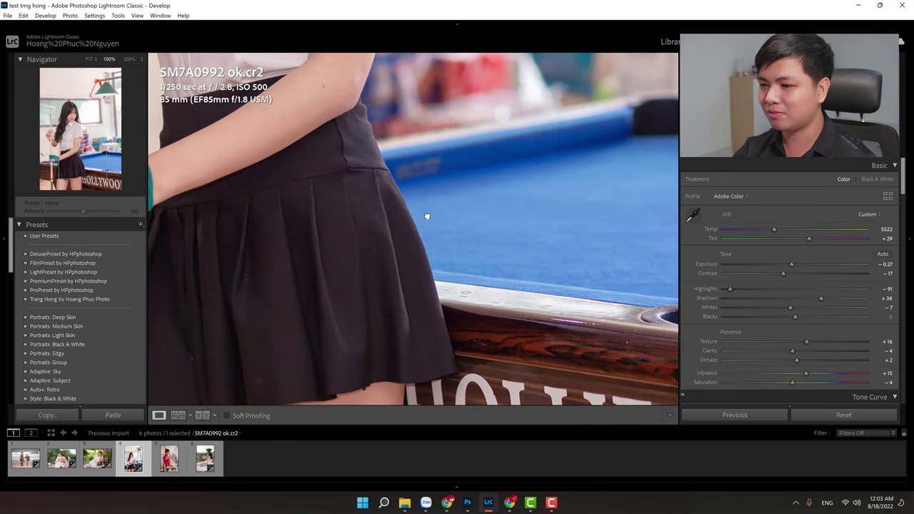
click(385, 181)
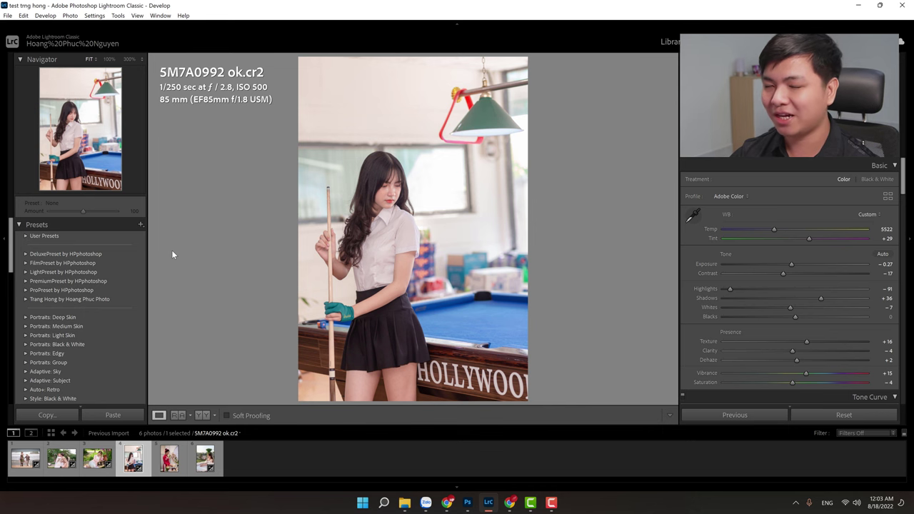
- Select the TVG_9573 lotus portrait in the filmstrip and adjust the left Presets panel
click(98, 457)
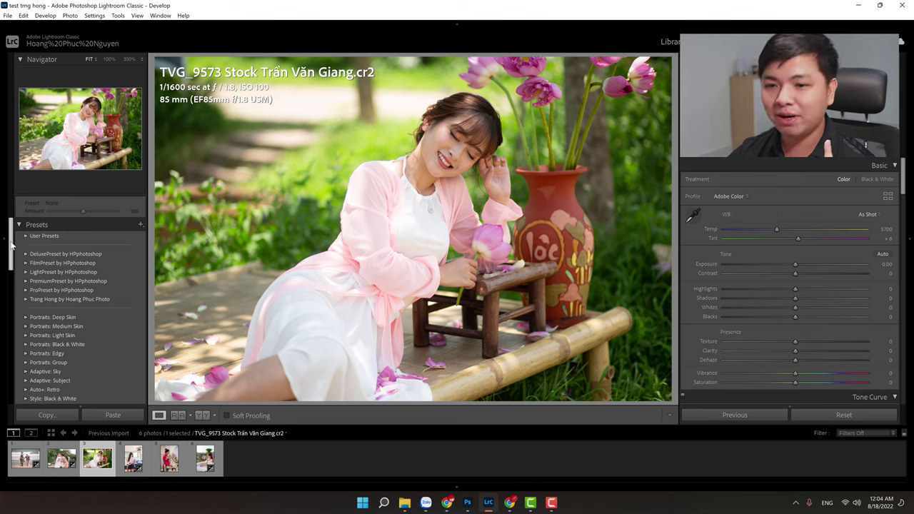
drag(10, 245, 10, 247)
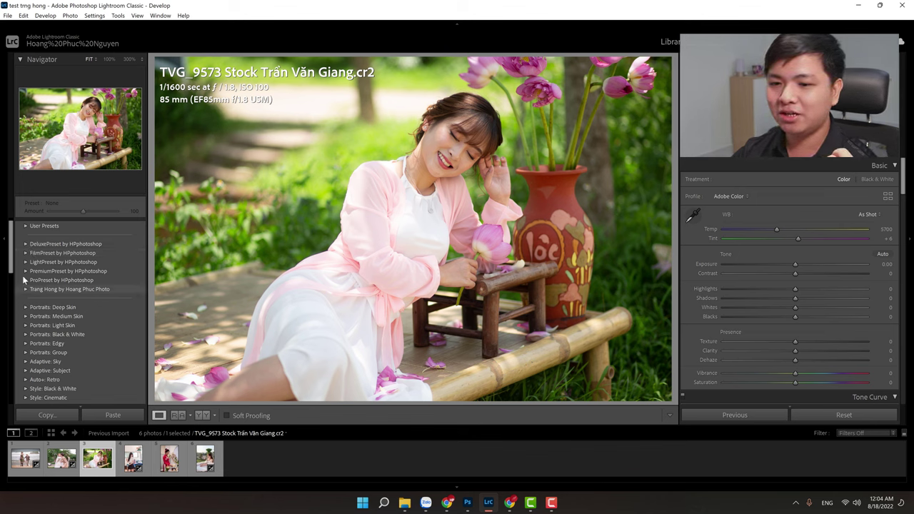
- Expand DeluxePreset by HPphotoshop and try Deluxe 04, 11 and 10, inspecting the face closely
click(28, 244)
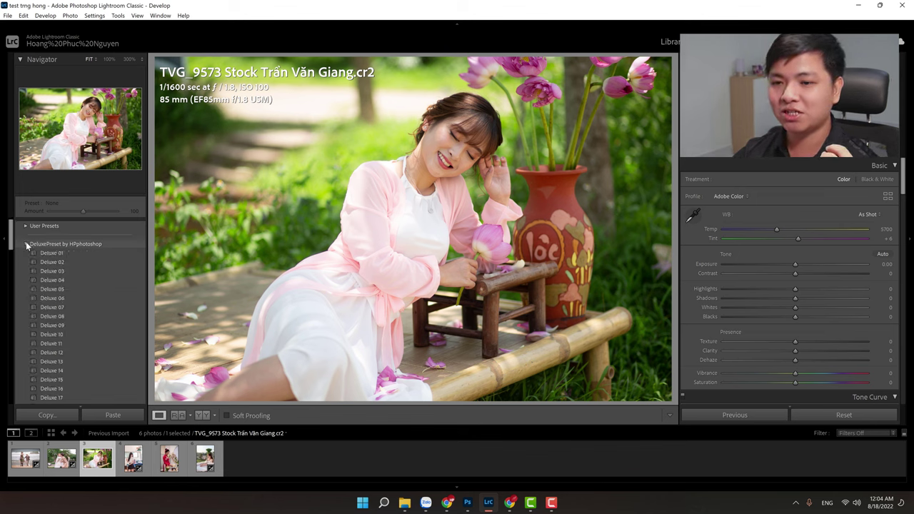
scroll(10, 246, down, 2)
scroll(10, 246, up, 1)
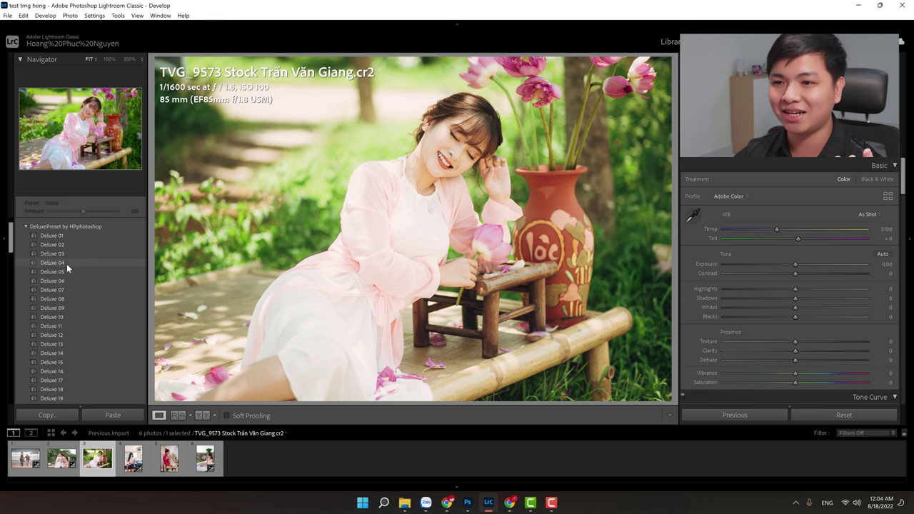
click(67, 264)
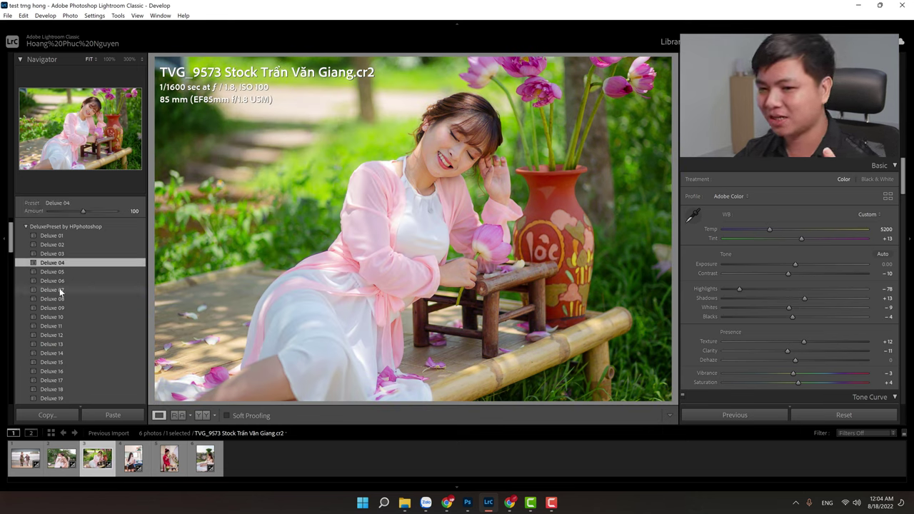
click(75, 326)
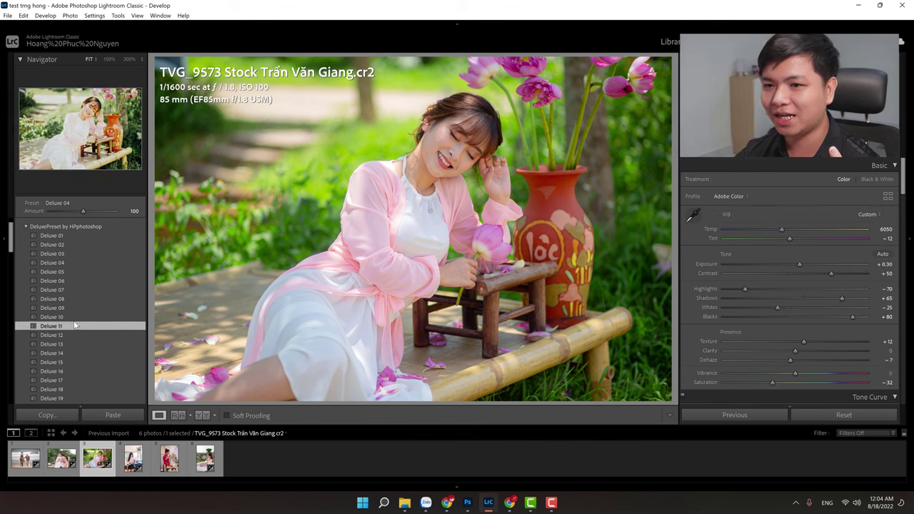
click(74, 325)
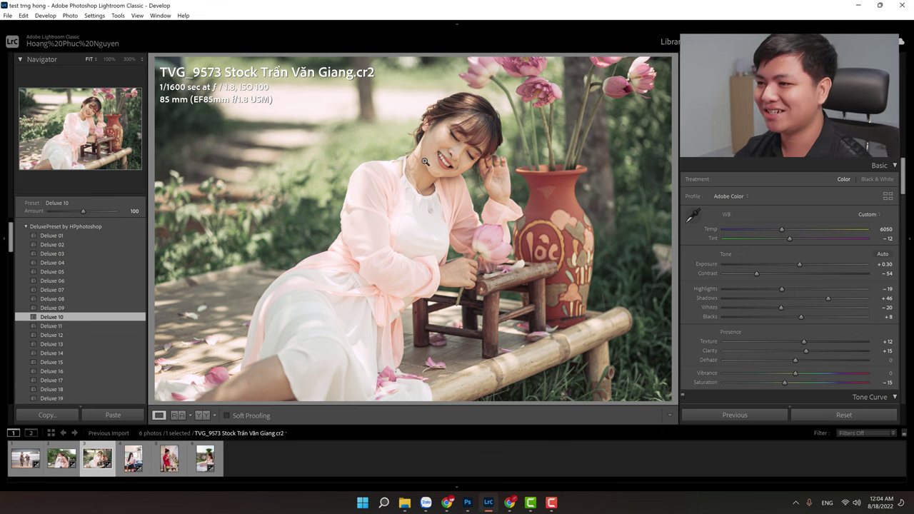
drag(425, 162, 431, 147)
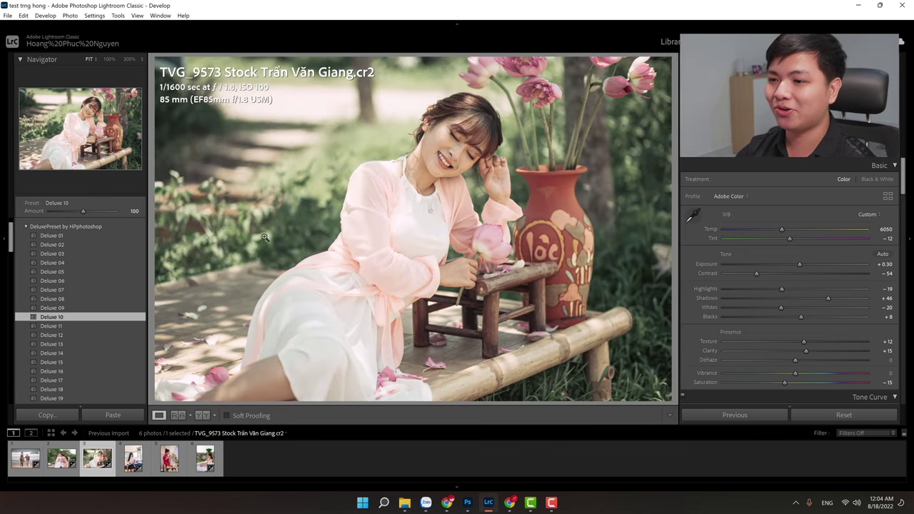
drag(264, 238, 328, 221)
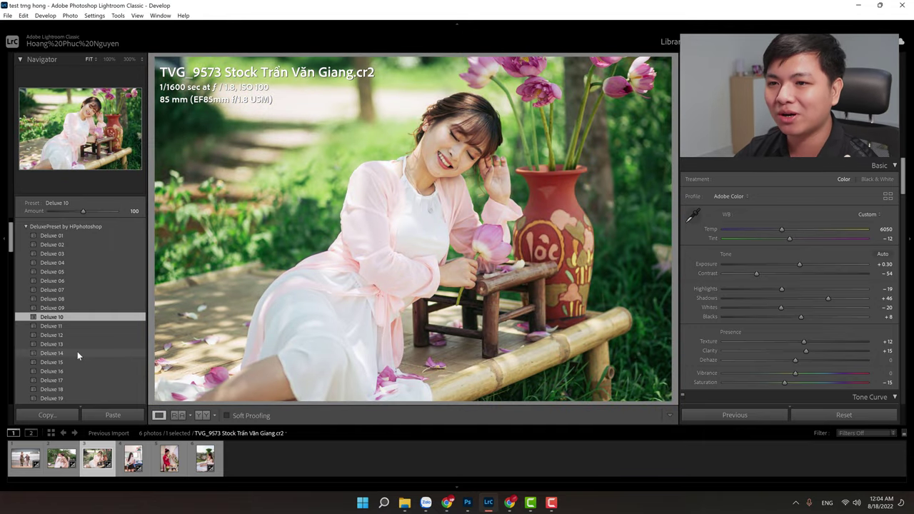
- Try the Deluxe 15, 22 and 26 presets on the portrait
click(78, 363)
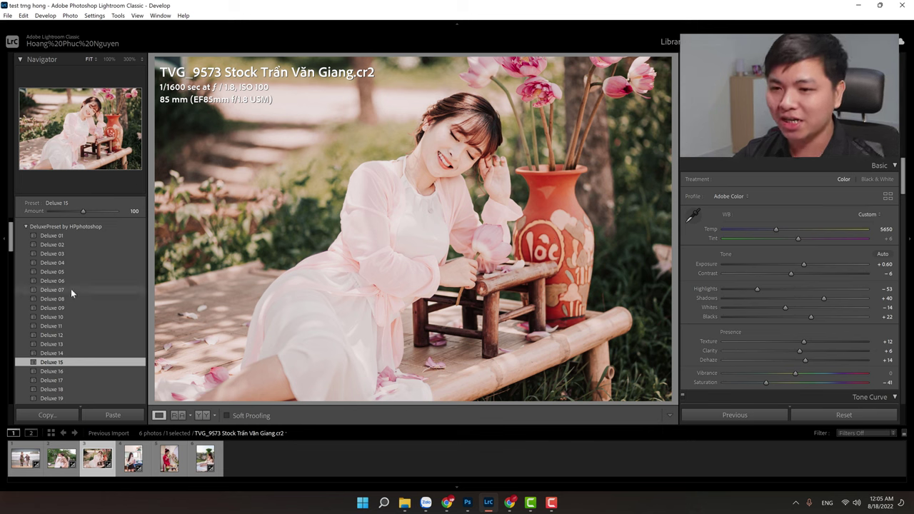
scroll(70, 289, down, 2)
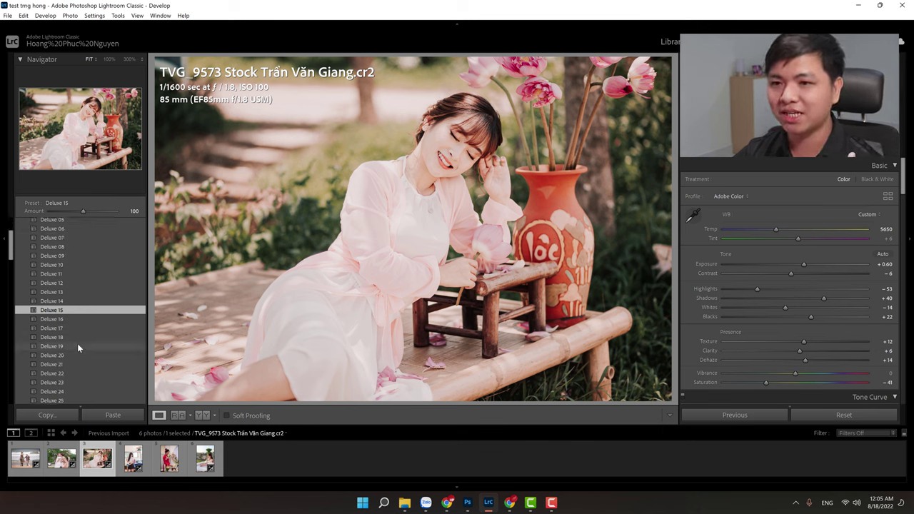
scroll(77, 364, down, 2)
scroll(77, 363, down, 2)
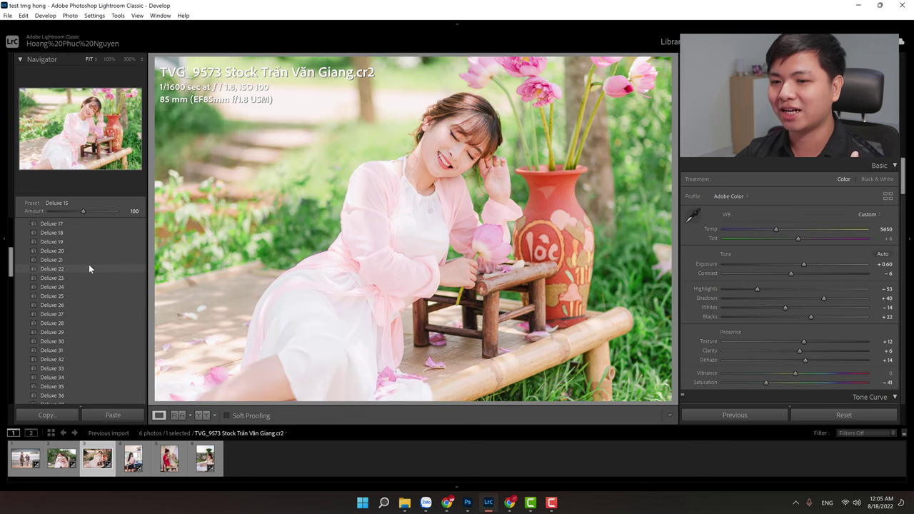
click(89, 267)
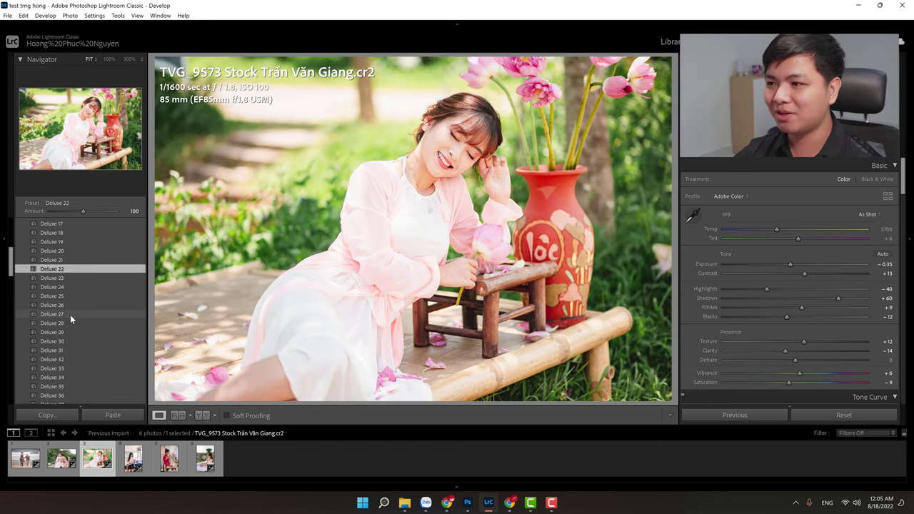
click(72, 304)
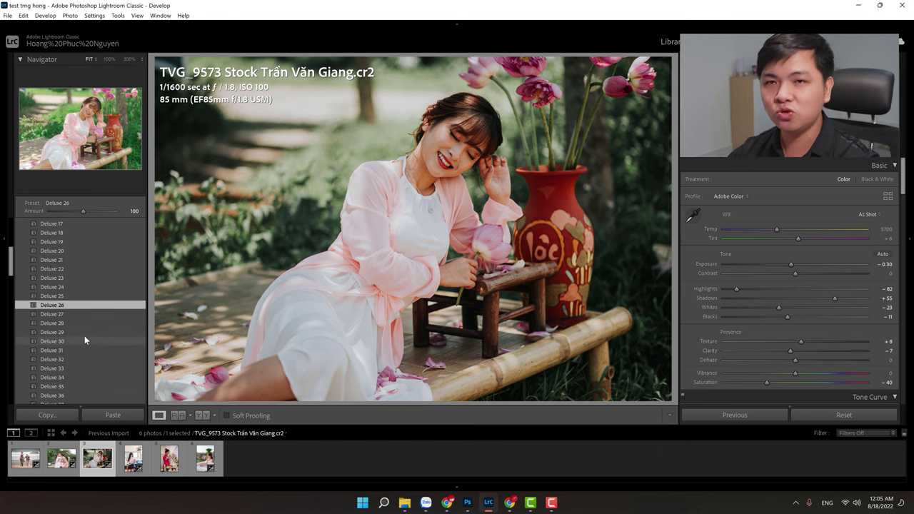
- Try Deluxe 36, 43 and 47, settling on Deluxe 48
scroll(84, 335, down, 3)
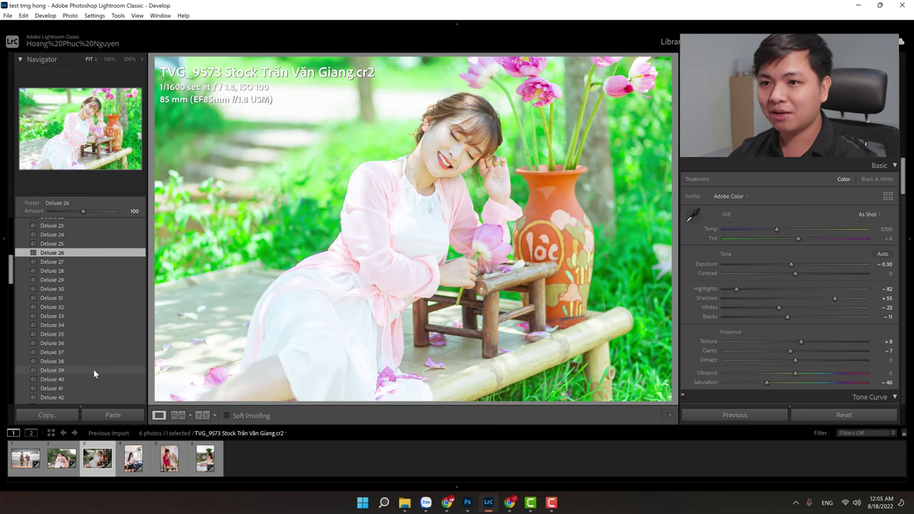
click(90, 343)
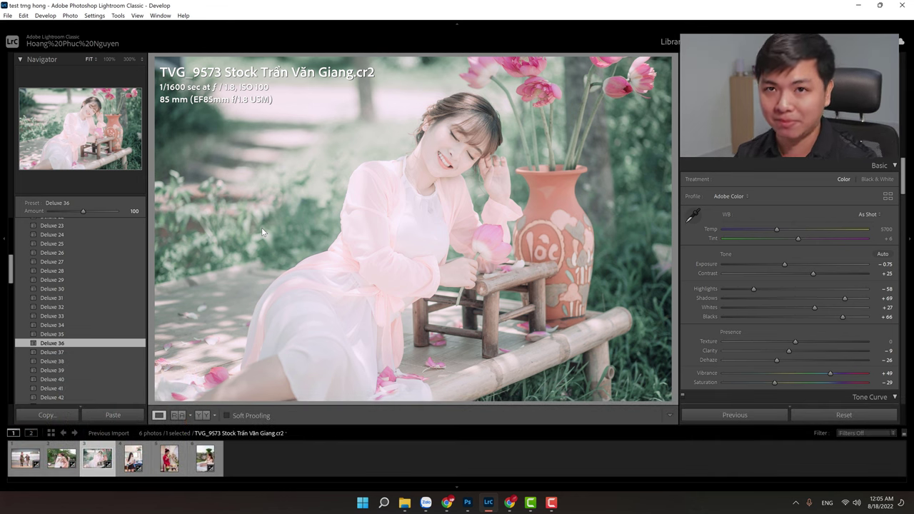
scroll(73, 309, down, 3)
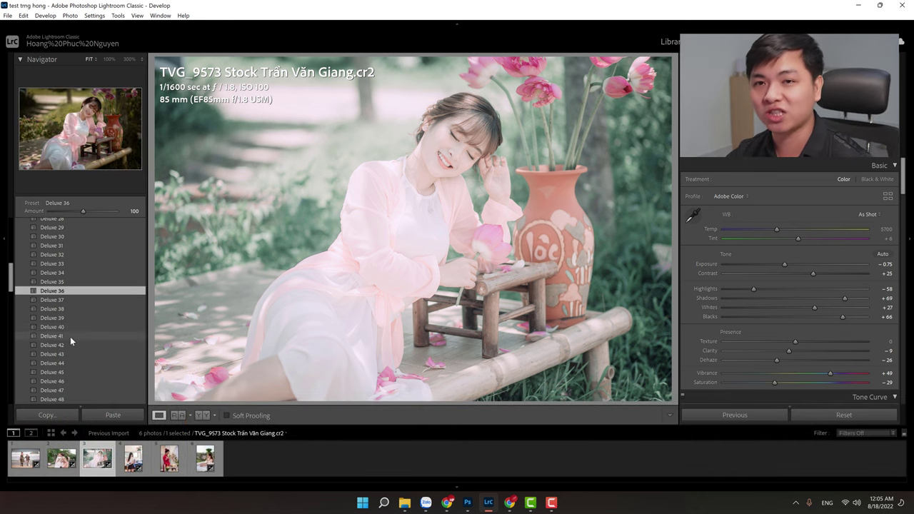
scroll(70, 336, down, 3)
click(75, 302)
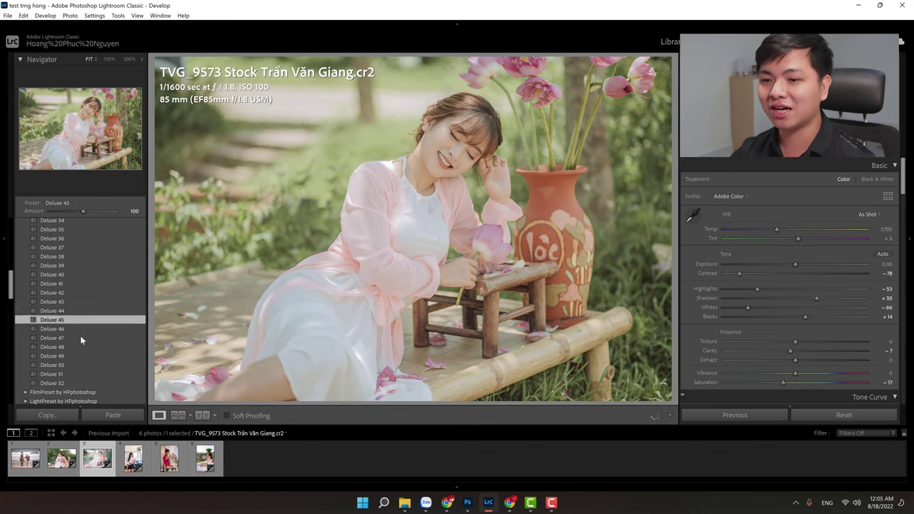
click(80, 337)
click(77, 347)
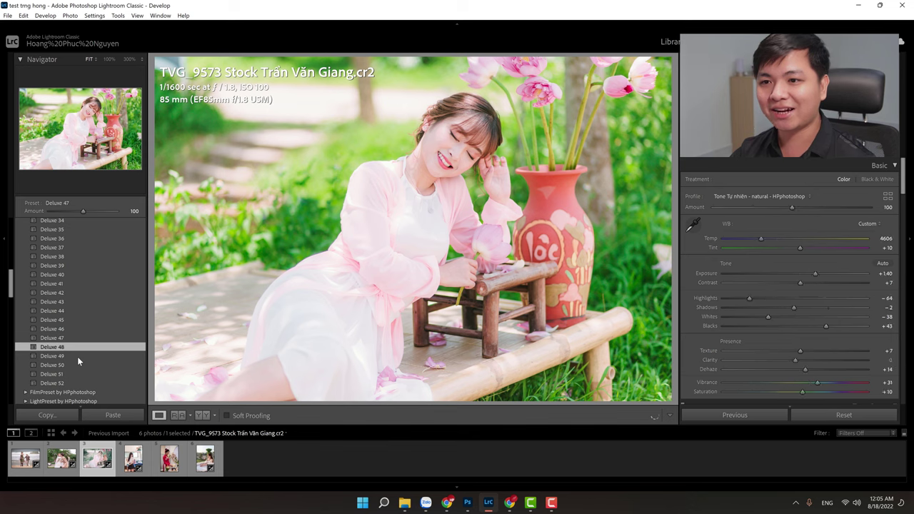
scroll(82, 349, down, 2)
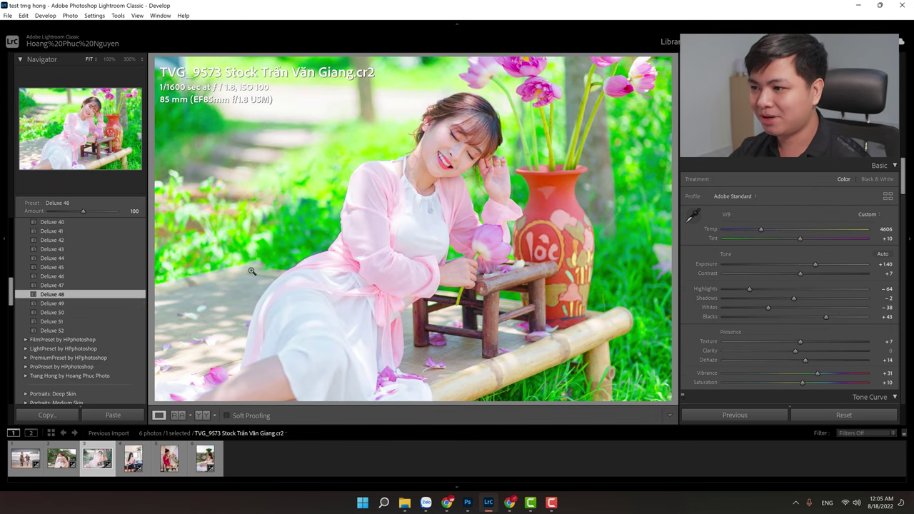
scroll(92, 320, down, 2)
- Expand LightPreset by HPphotoshop, try Light 08, then apply Light 36 to TVG_9573
click(27, 295)
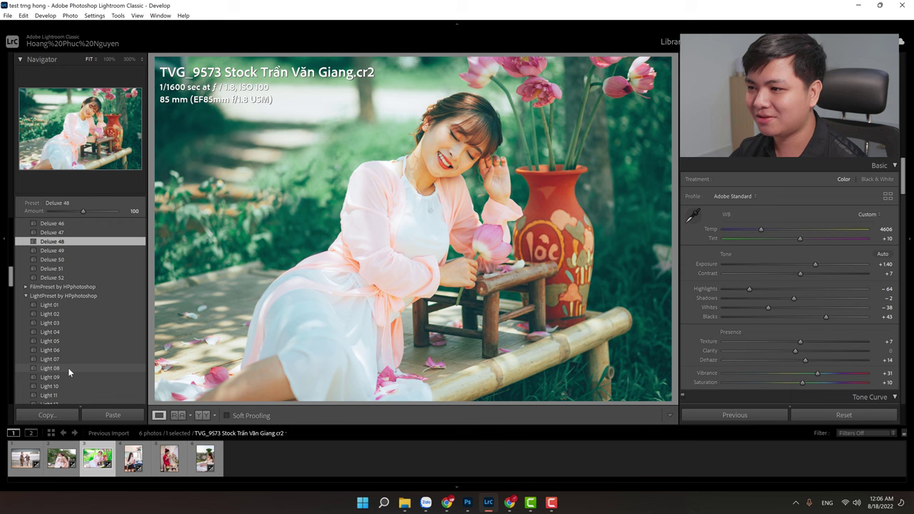
click(68, 368)
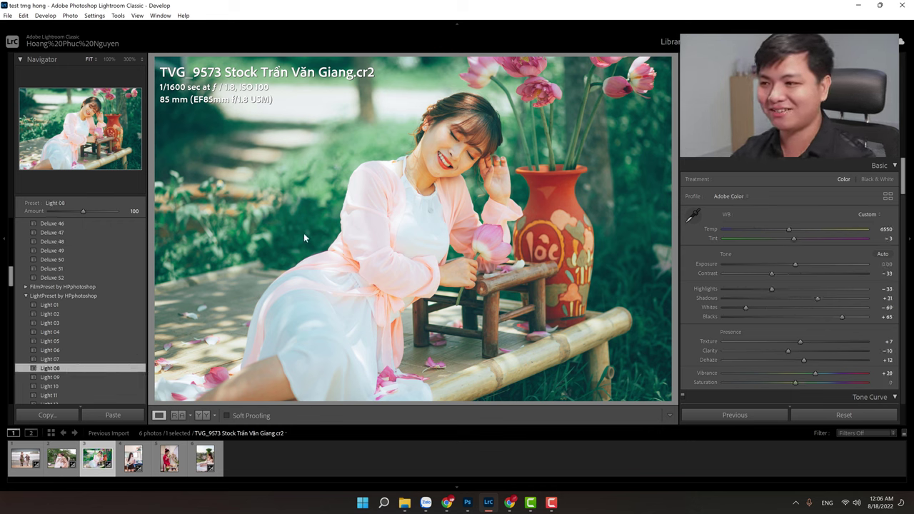
scroll(102, 332, down, 3)
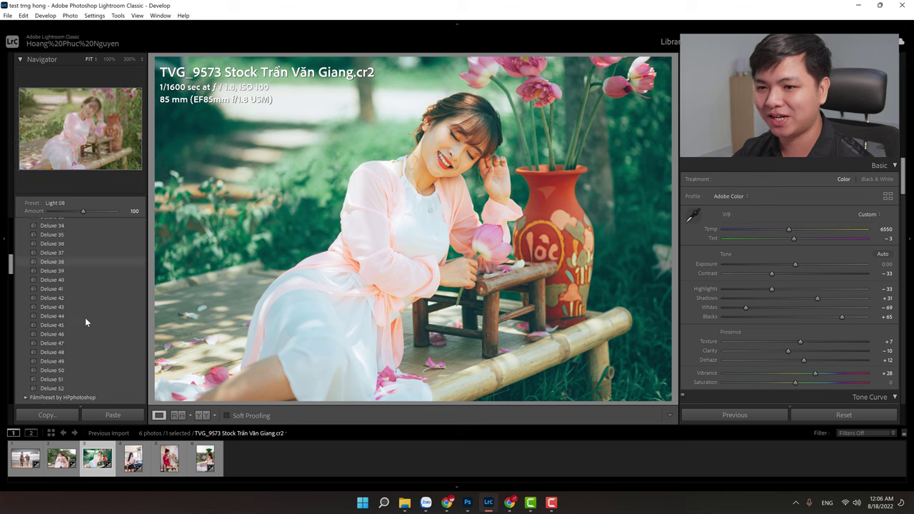
scroll(85, 322, down, 1)
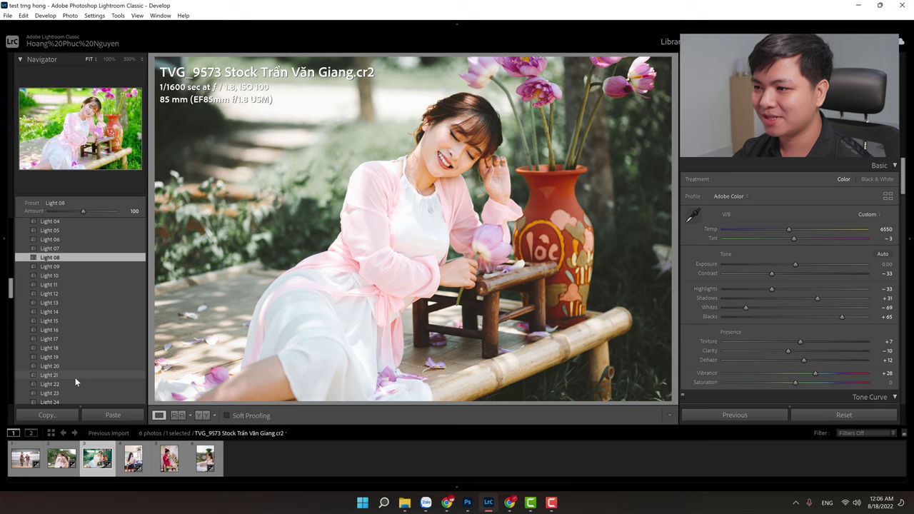
scroll(75, 381, down, 5)
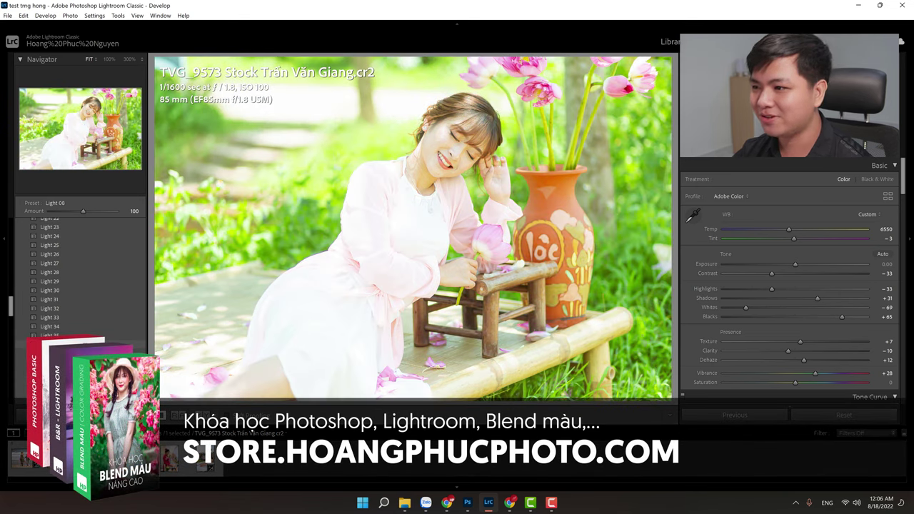
click(72, 344)
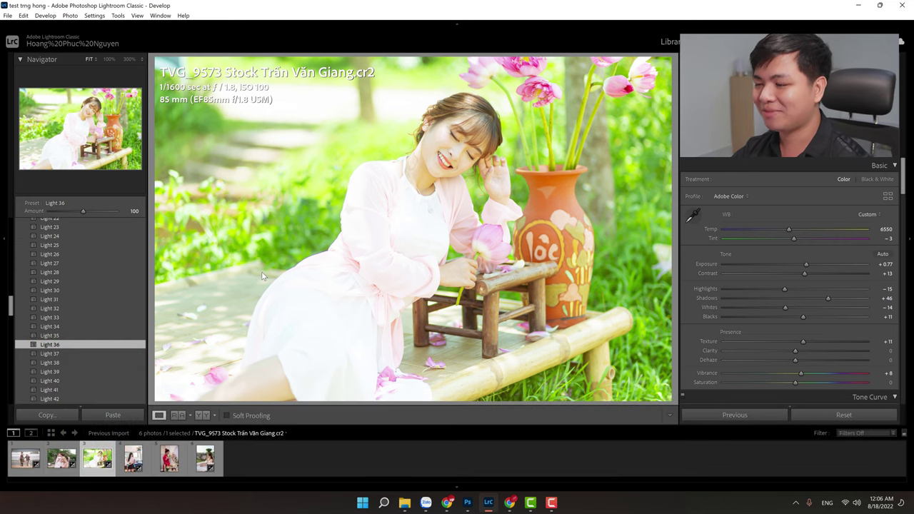
- On wedding photo DSC_2435, try Light 48, apply Light 52, and raise exposure to -0.38
click(48, 462)
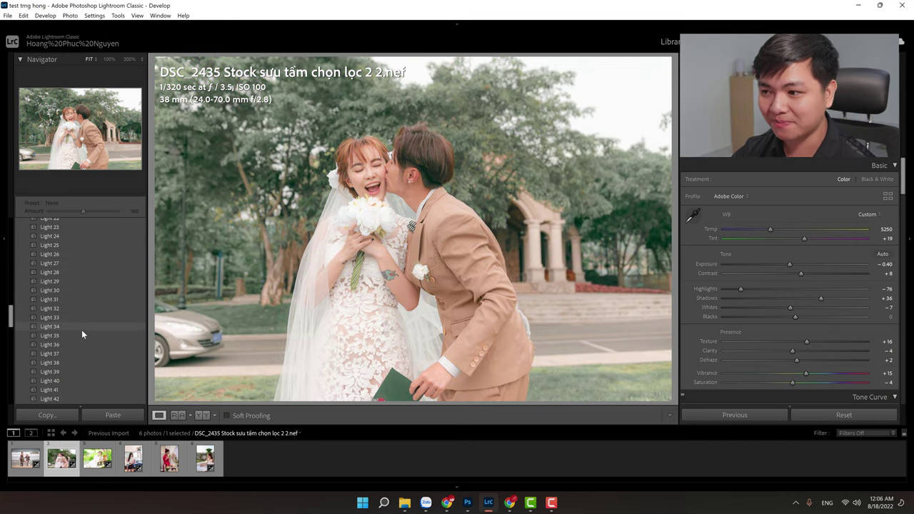
scroll(81, 330, down, 5)
click(85, 234)
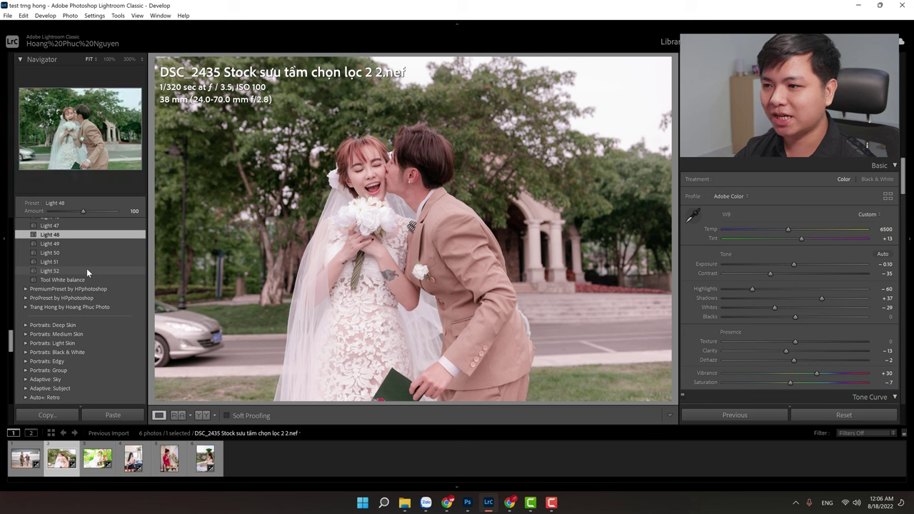
click(86, 269)
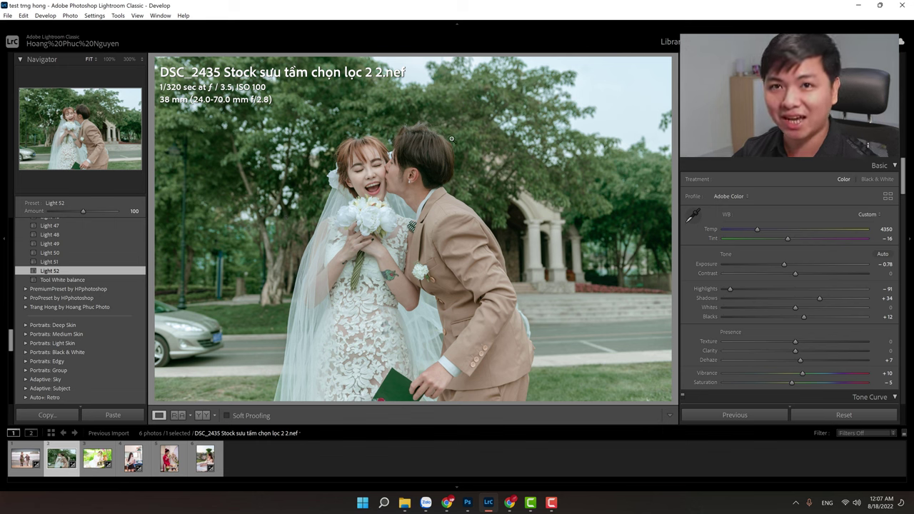
mouse_move(784, 264)
mouse_down()
mouse_move(811, 263)
mouse_move(791, 268)
mouse_up()
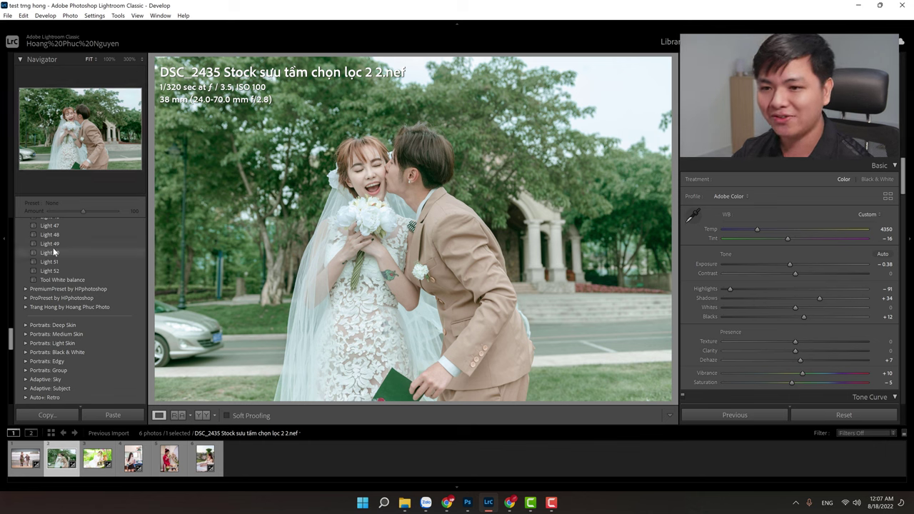
- Raise DSC_2435's tint to +16 and set its Temp value to 5200
click(91, 236)
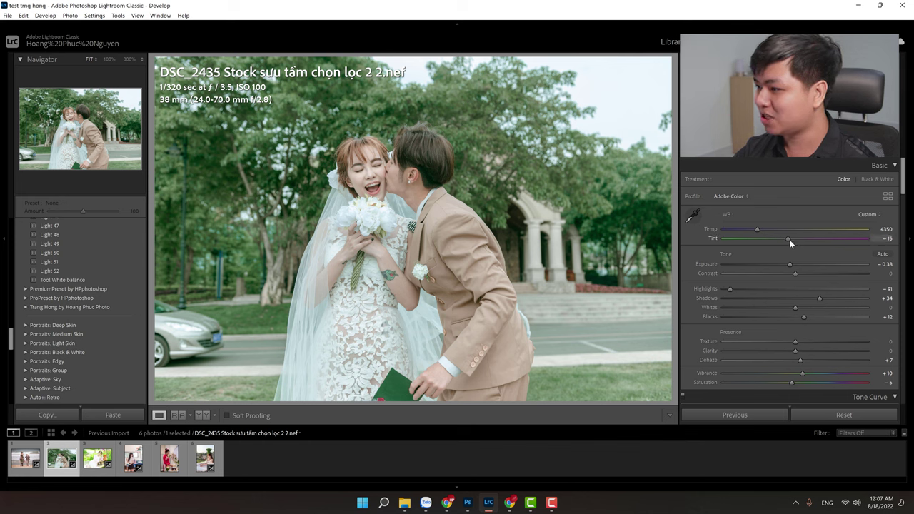
drag(793, 240, 804, 242)
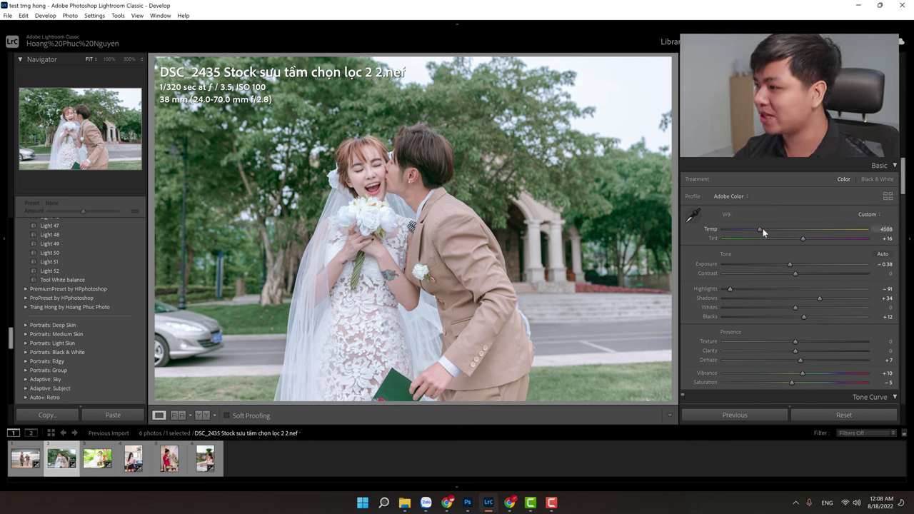
drag(757, 231, 769, 229)
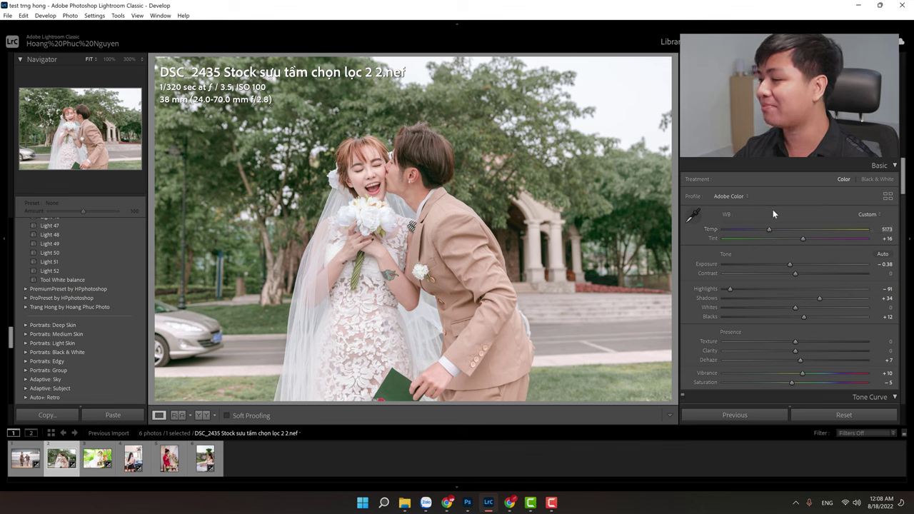
click(885, 229)
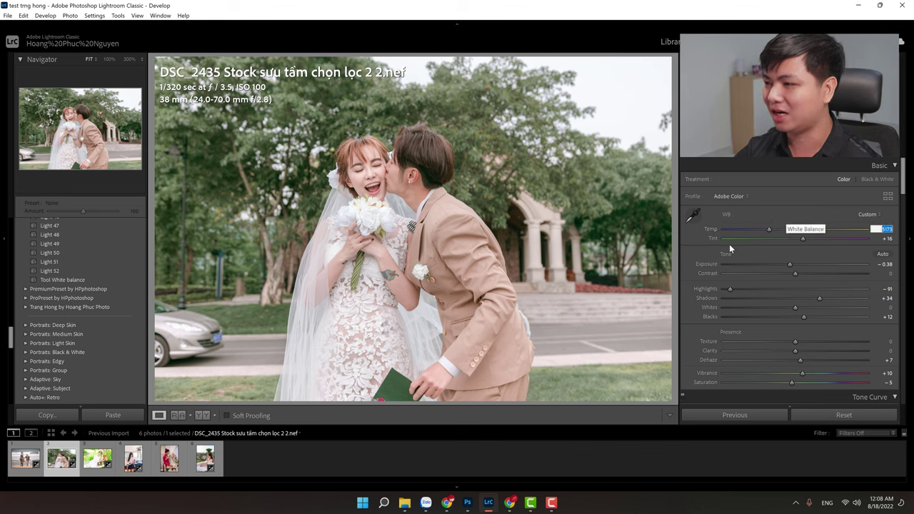
click(814, 211)
click(882, 229)
text(520)
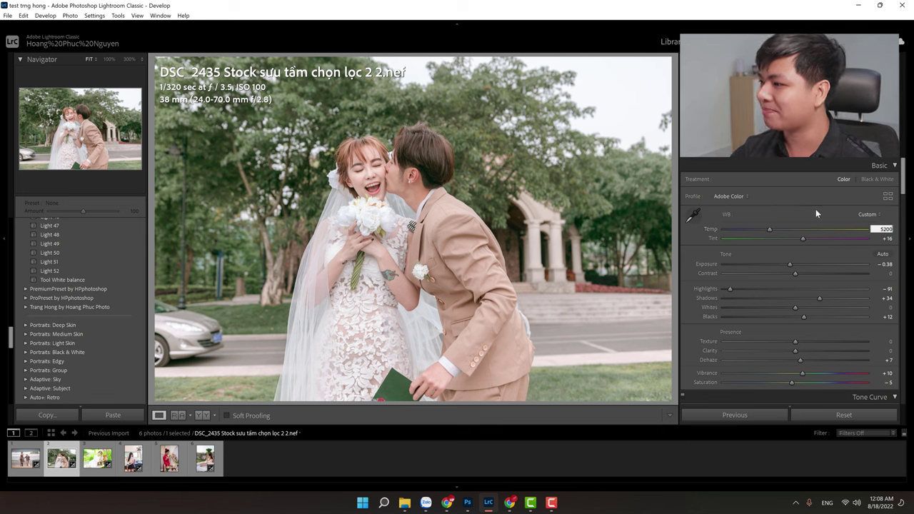
text(0)
key(Return)
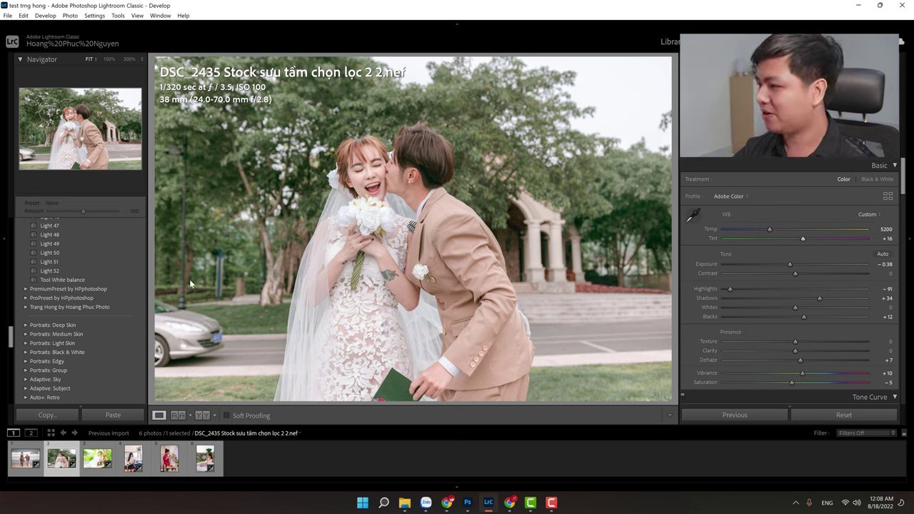
- Apply Light 51 to TIN_3517, reduce magenta tint, tweak temp and exposure, then return to TVG_9573
click(169, 457)
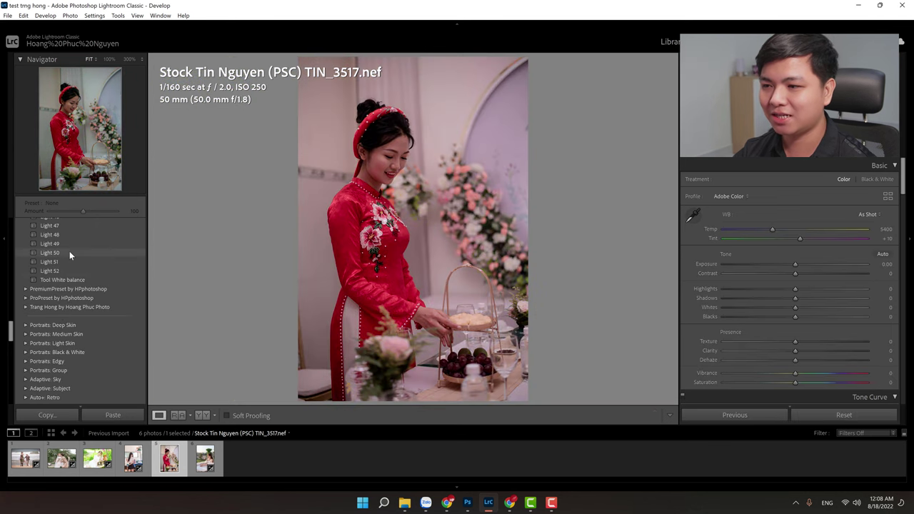
click(71, 262)
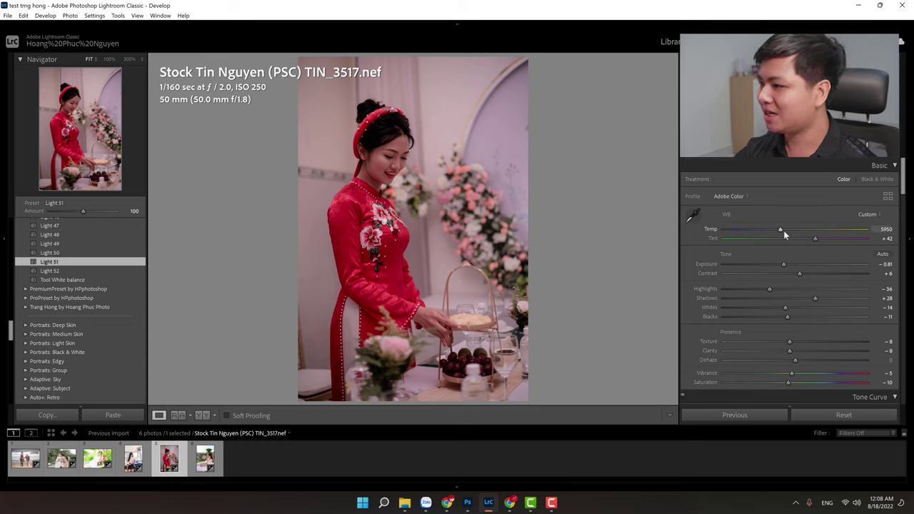
drag(773, 230, 777, 228)
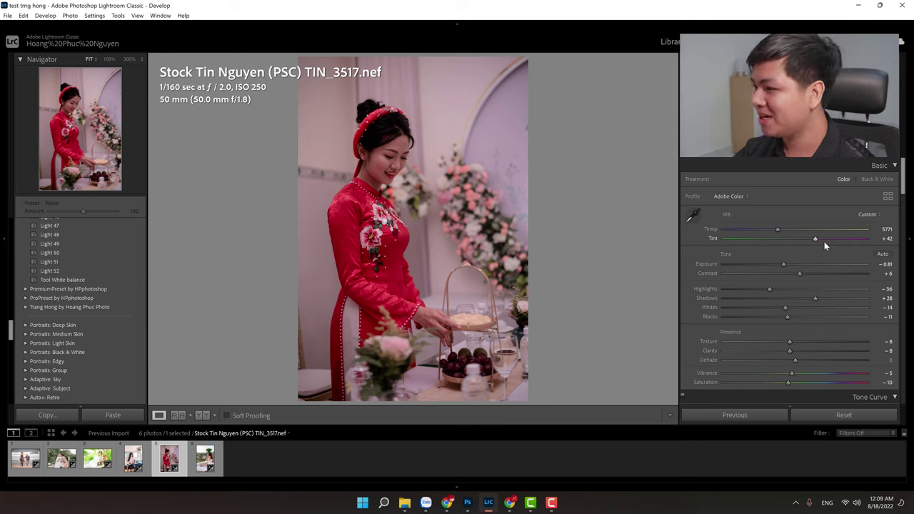
drag(816, 237, 798, 243)
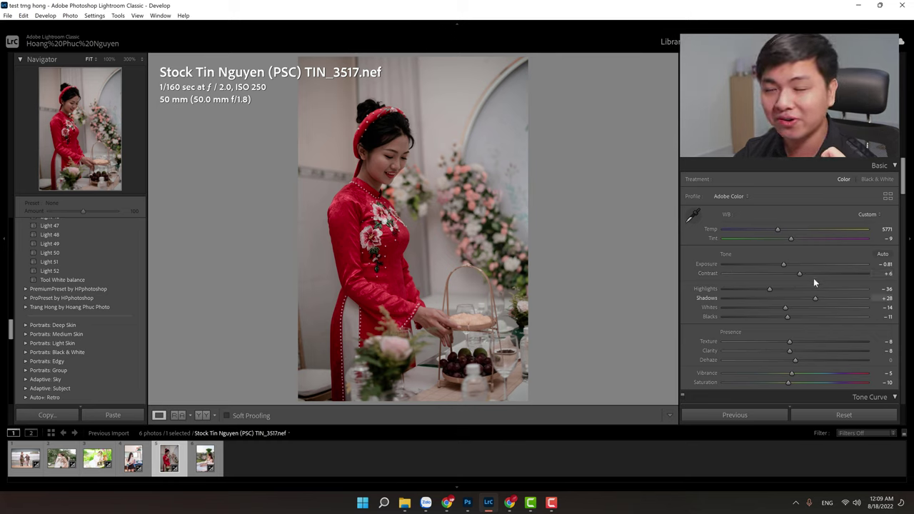
drag(782, 264, 793, 265)
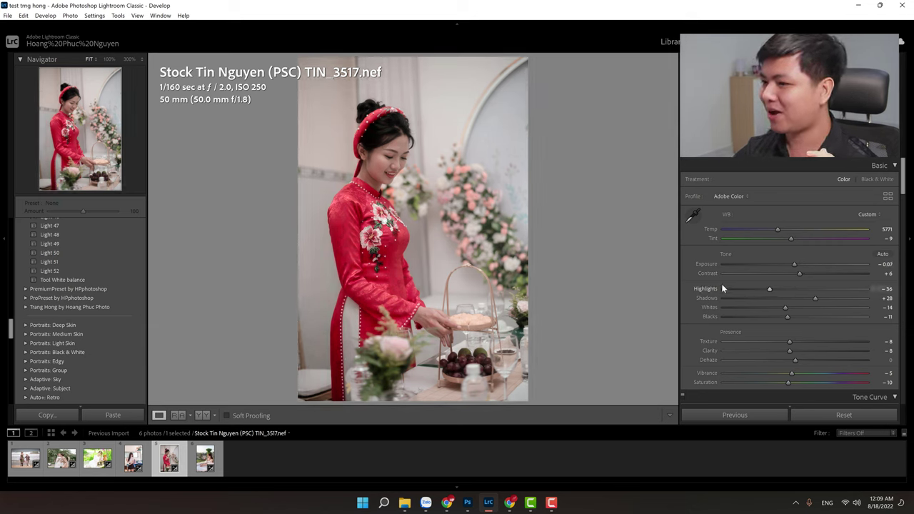
key(Left)
key(Left)
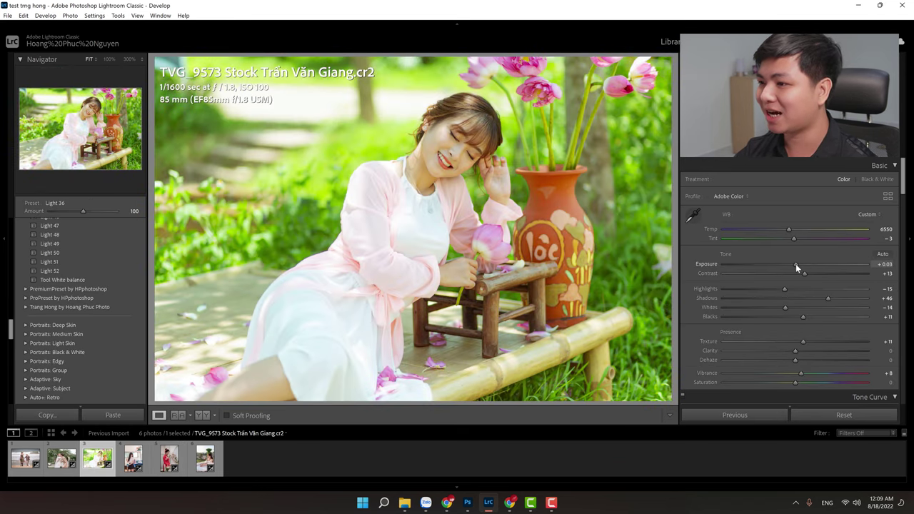
- Set exposure to -0.02, highlights -85, shadows up and tint +28, checking at 100%
drag(795, 263, 793, 264)
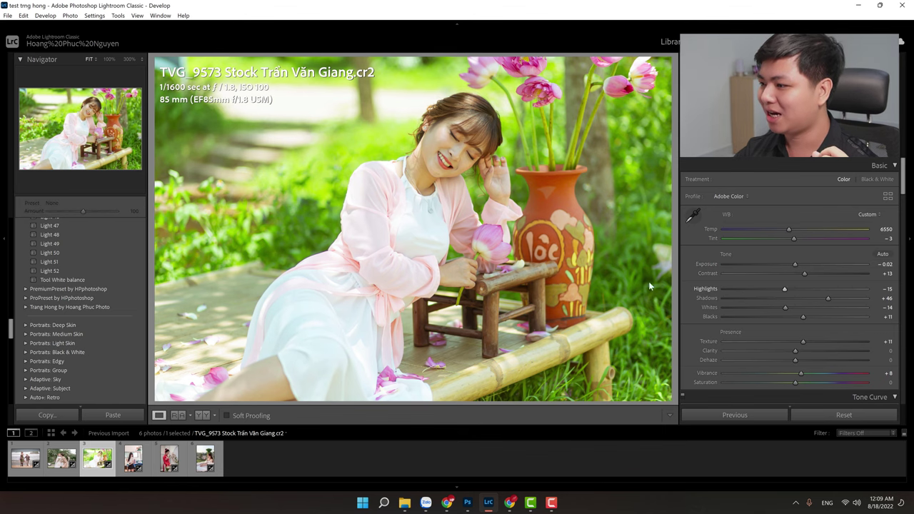
click(304, 97)
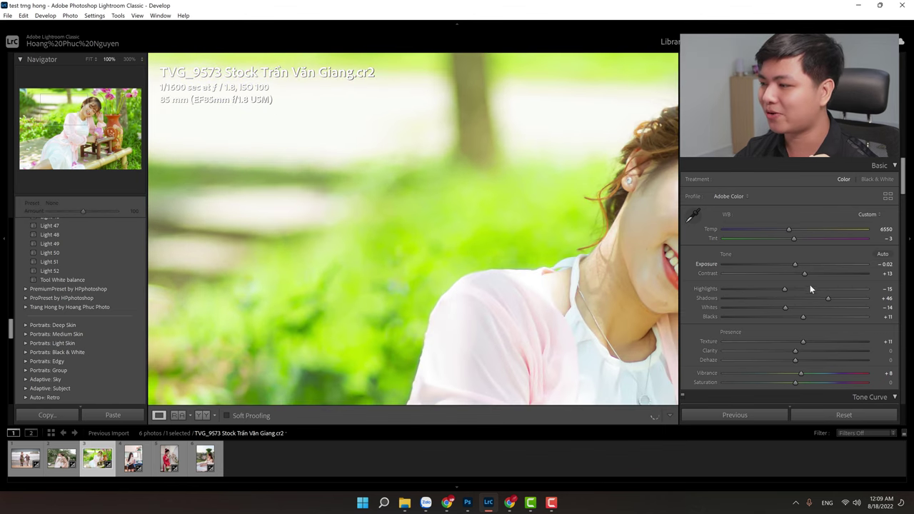
drag(742, 288, 734, 288)
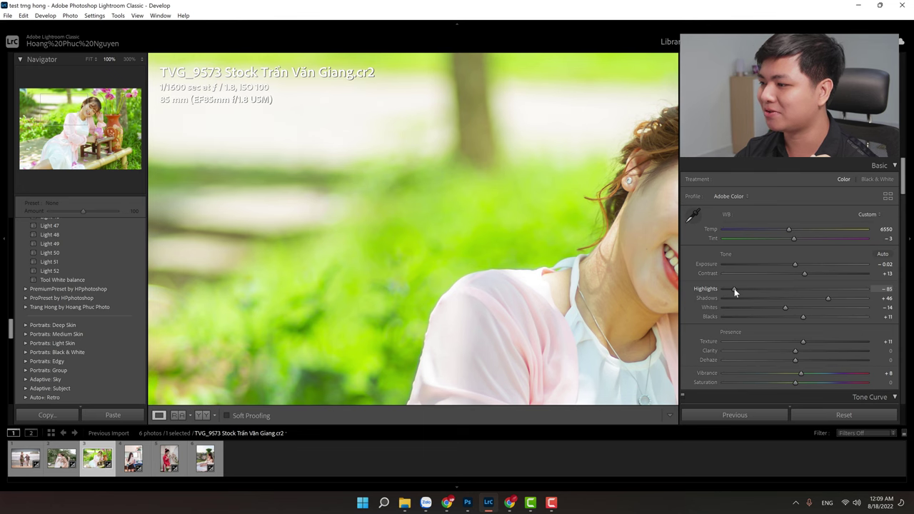
click(438, 167)
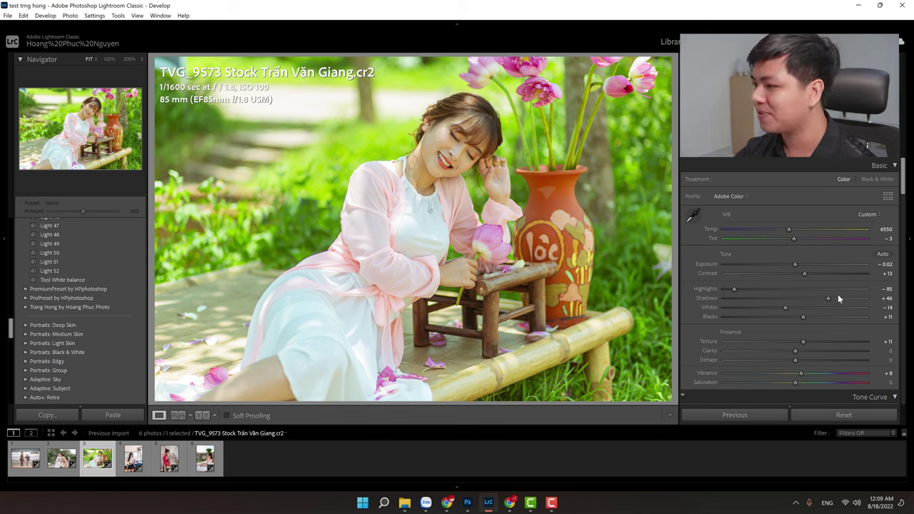
key(Up)
key(Up)
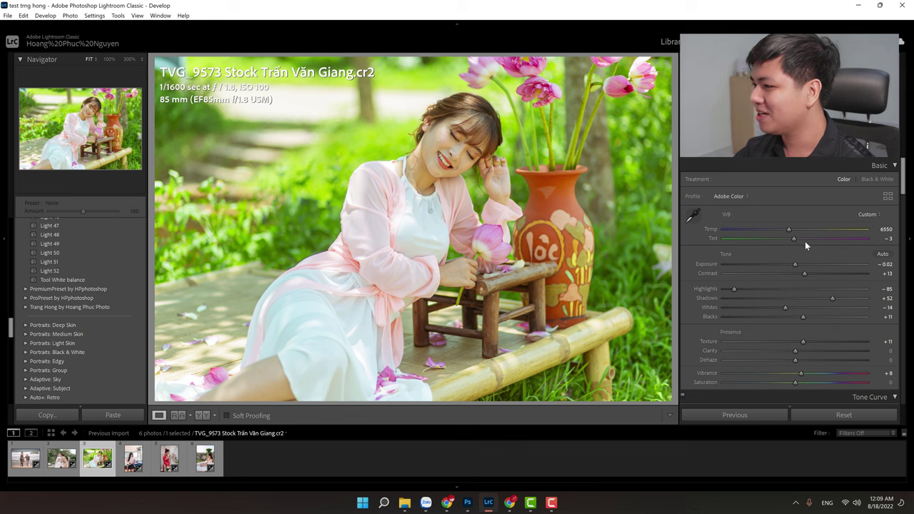
drag(805, 239, 783, 231)
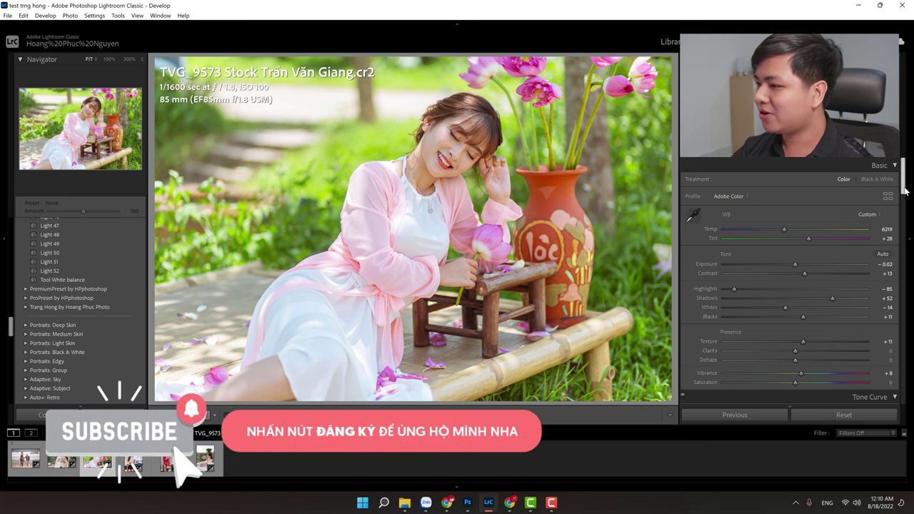
- Tidy the Presets panel and expand the Film preset group
scroll(63, 317, up, 3)
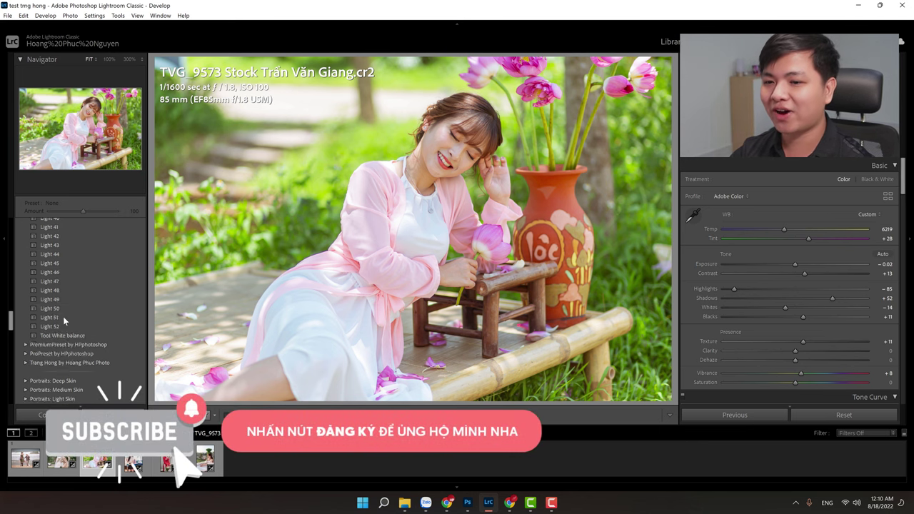
scroll(63, 318, up, 3)
scroll(61, 318, up, 3)
scroll(59, 317, up, 5)
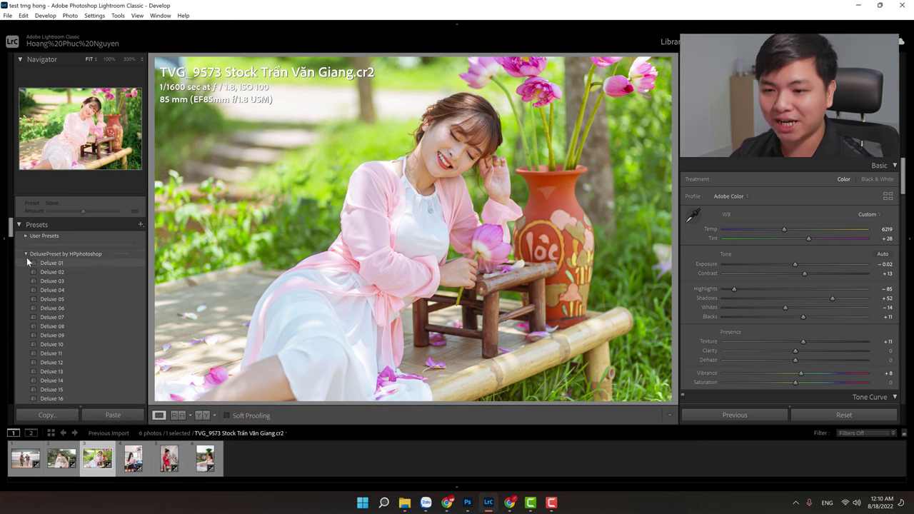
click(26, 254)
click(26, 272)
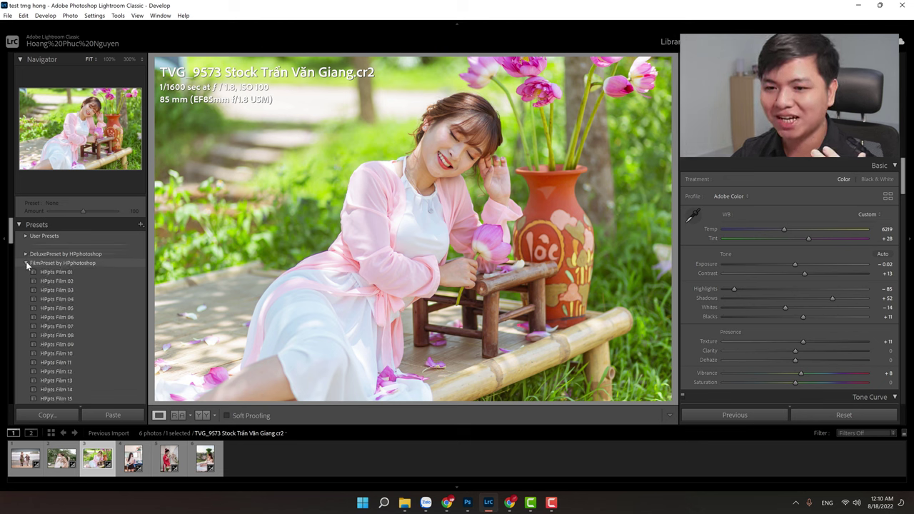
- Apply the HPpts Film 34 preset, then set exposure -0.03 and highlights -89
scroll(86, 331, down, 5)
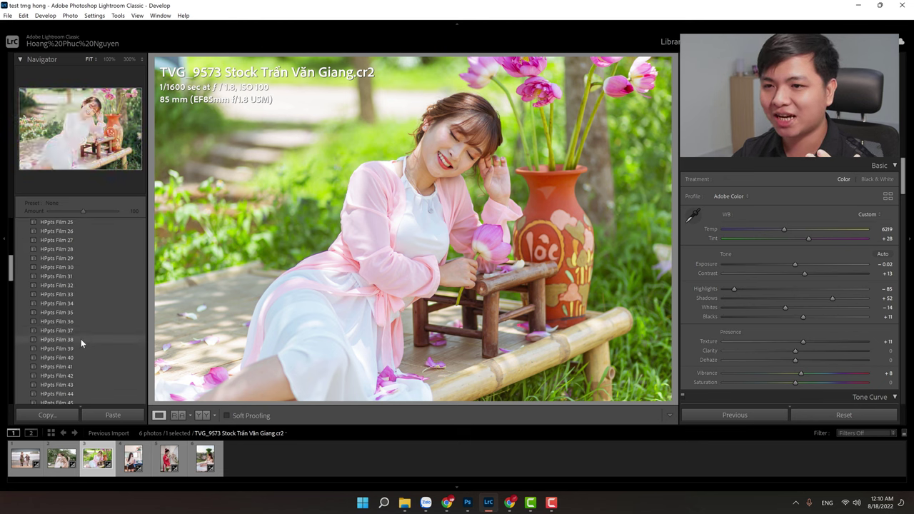
click(87, 322)
click(92, 303)
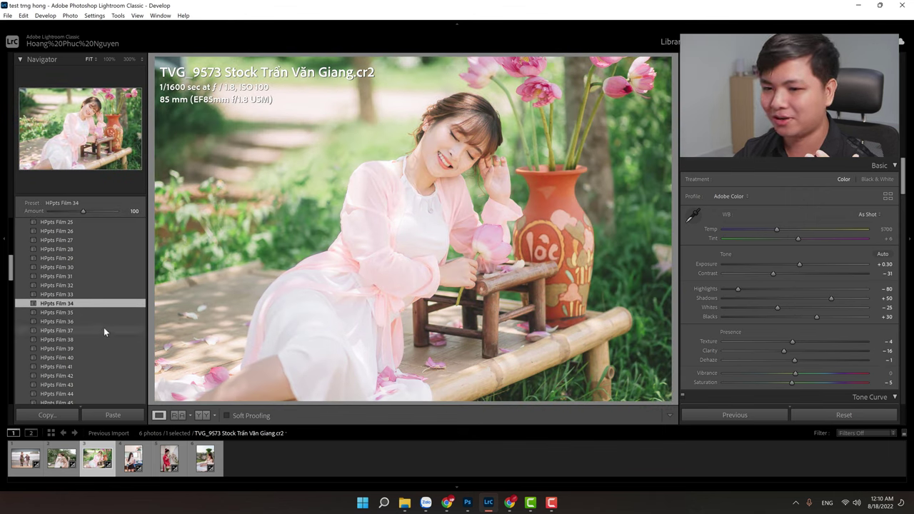
drag(798, 264, 795, 265)
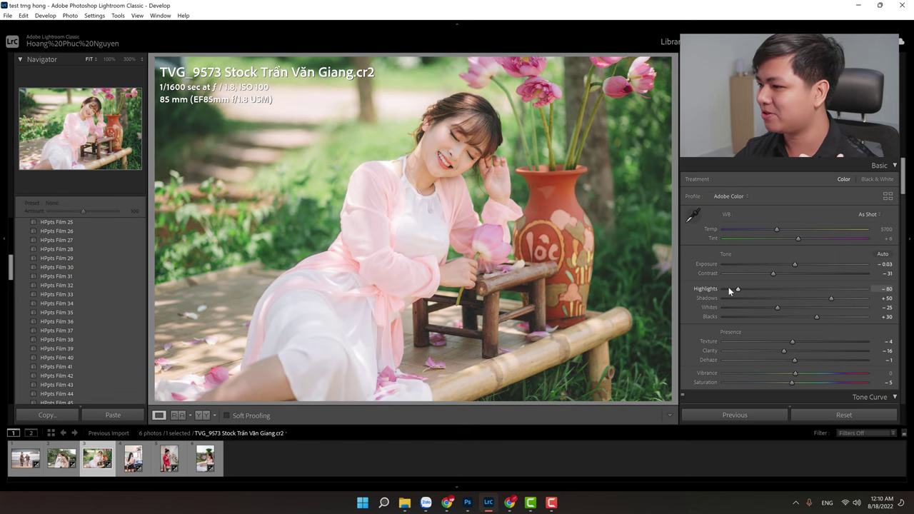
drag(730, 287, 732, 278)
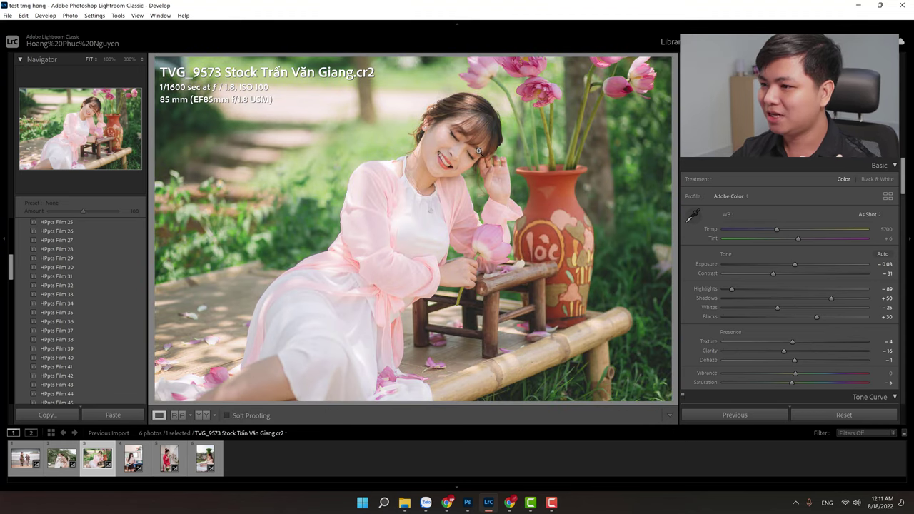
- Zoom the lotus portrait to 100% and frame the woman's face
click(425, 129)
drag(444, 174, 379, 182)
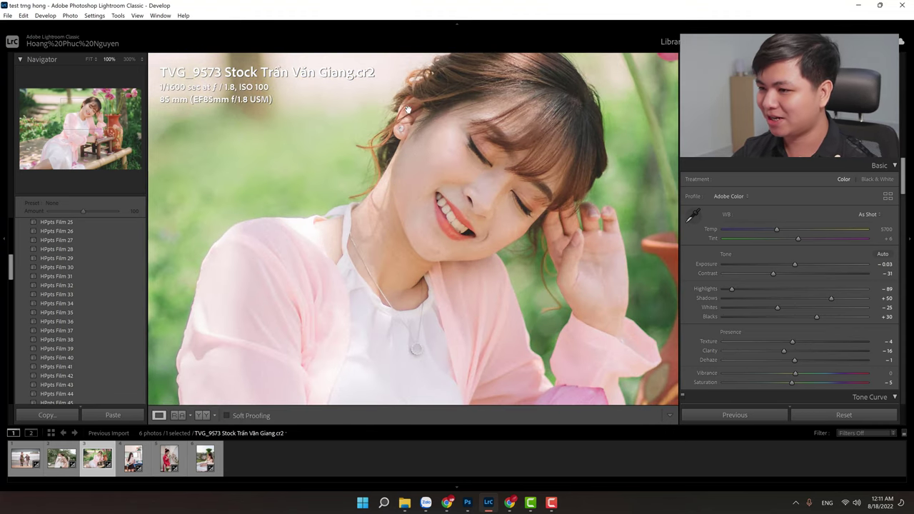
drag(902, 187, 903, 227)
click(377, 223)
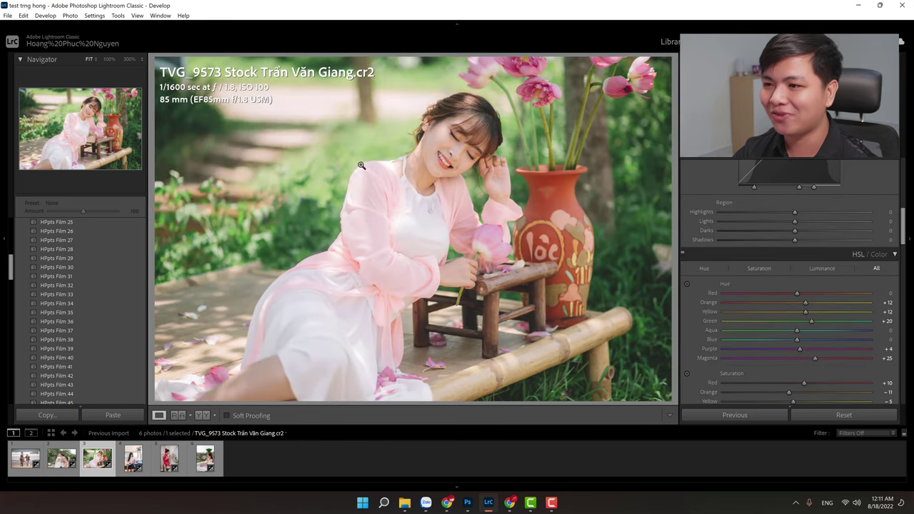
click(404, 147)
click(403, 147)
- Compare the graded result against the unedited original with Before/After
key(backslash)
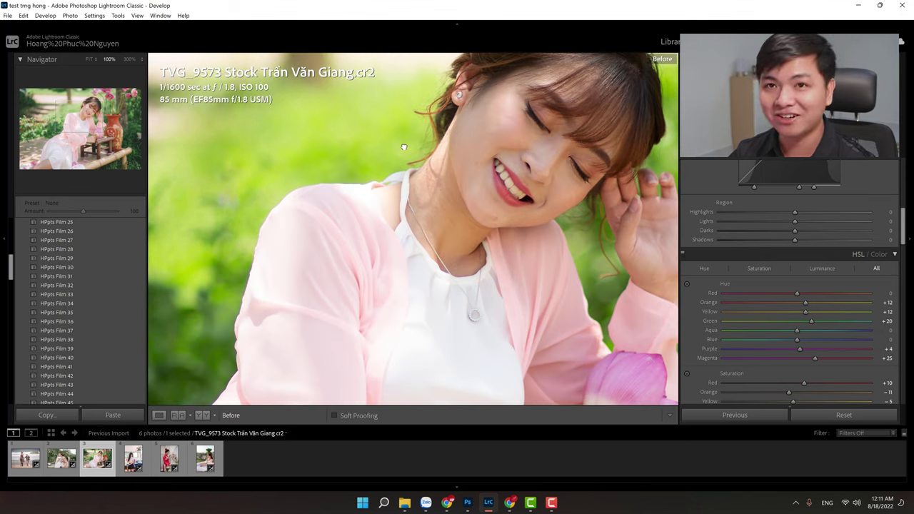
key(backslash)
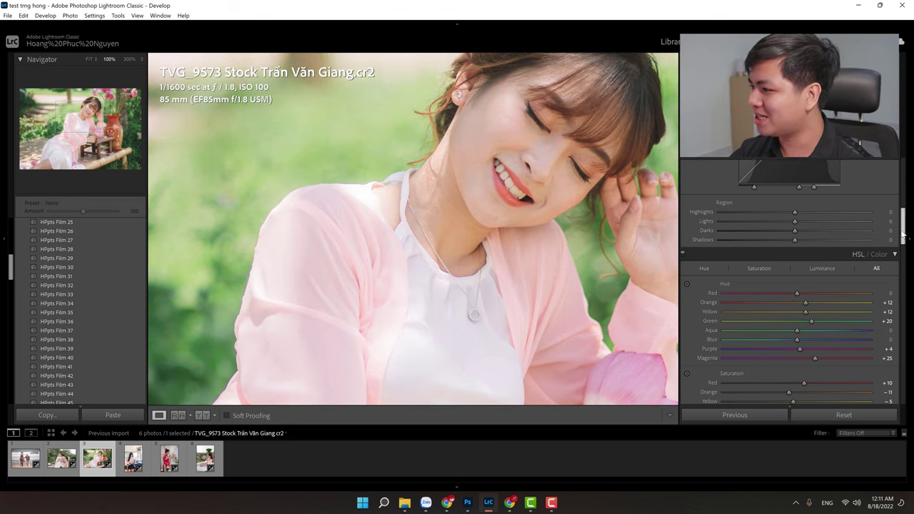
drag(901, 234, 902, 335)
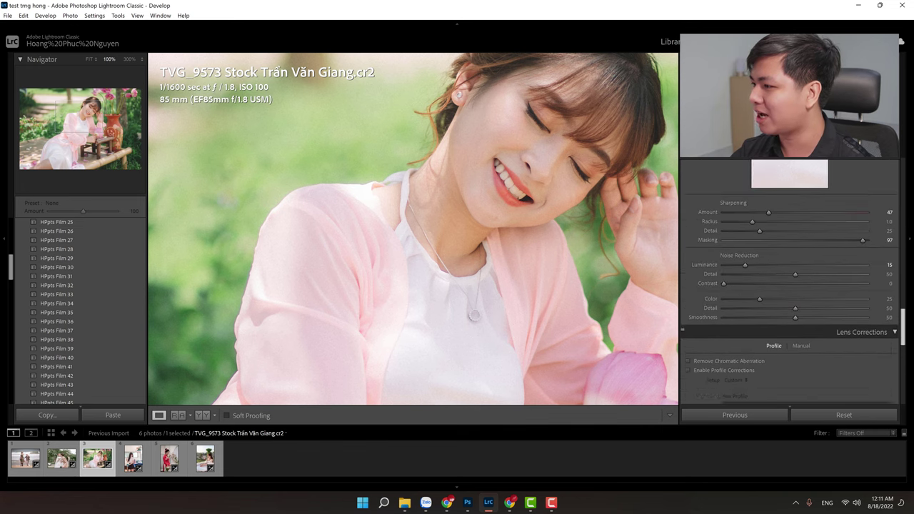
- Try film grain in the Effects panel, then reset Grain Amount to 0
click(885, 236)
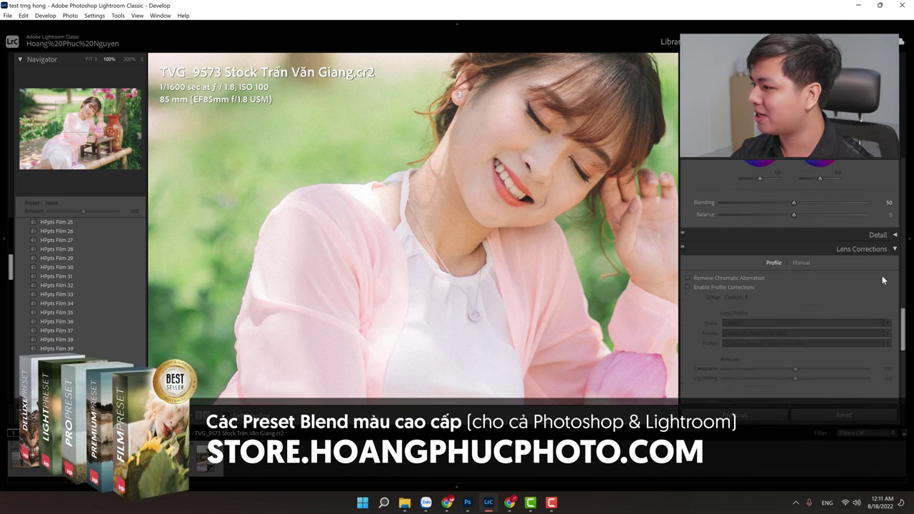
scroll(881, 280, up, 5)
scroll(892, 257, up, 10)
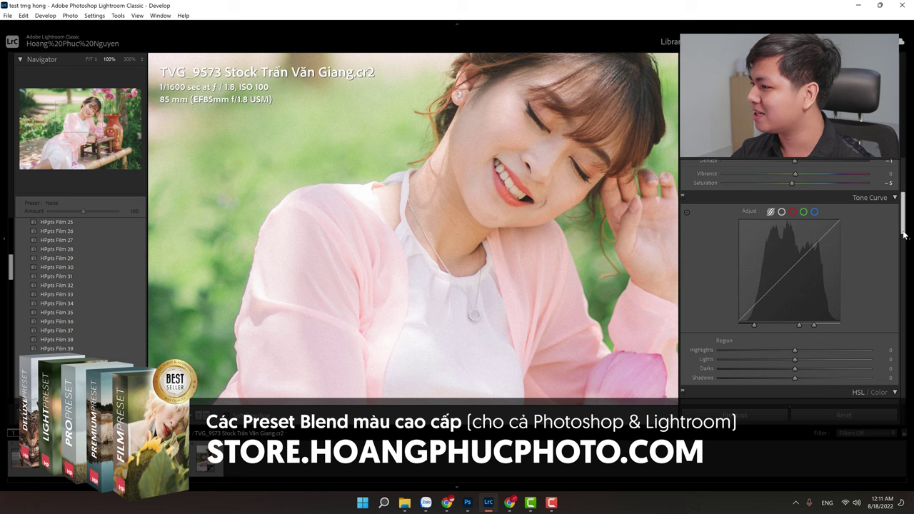
scroll(878, 257, down, 10)
scroll(873, 264, down, 5)
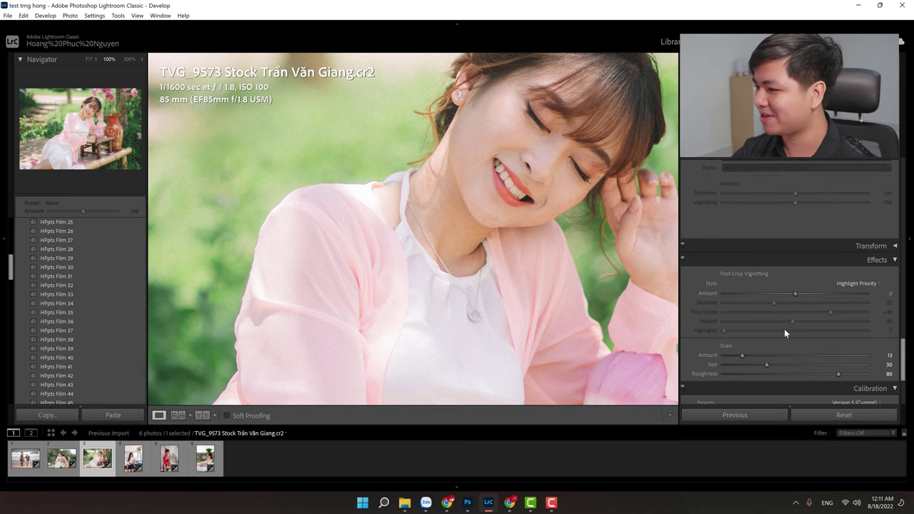
scroll(784, 328, down, 2)
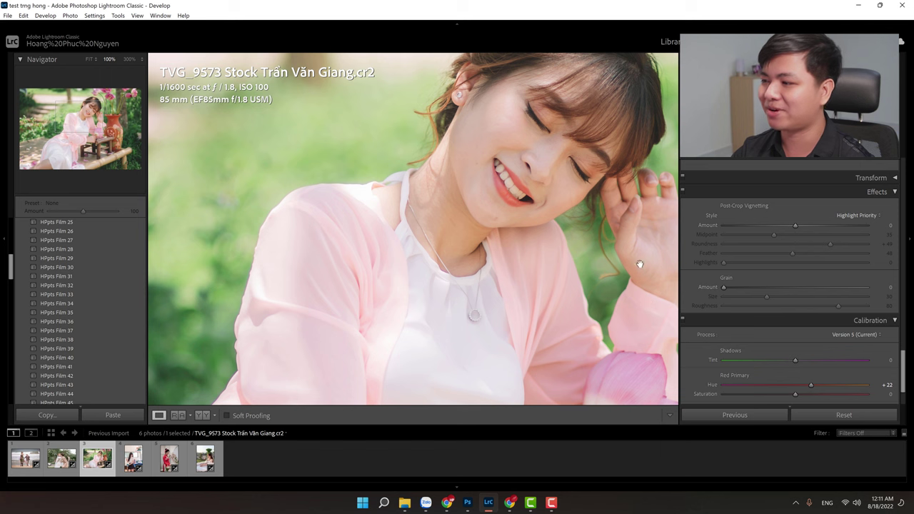
click(785, 288)
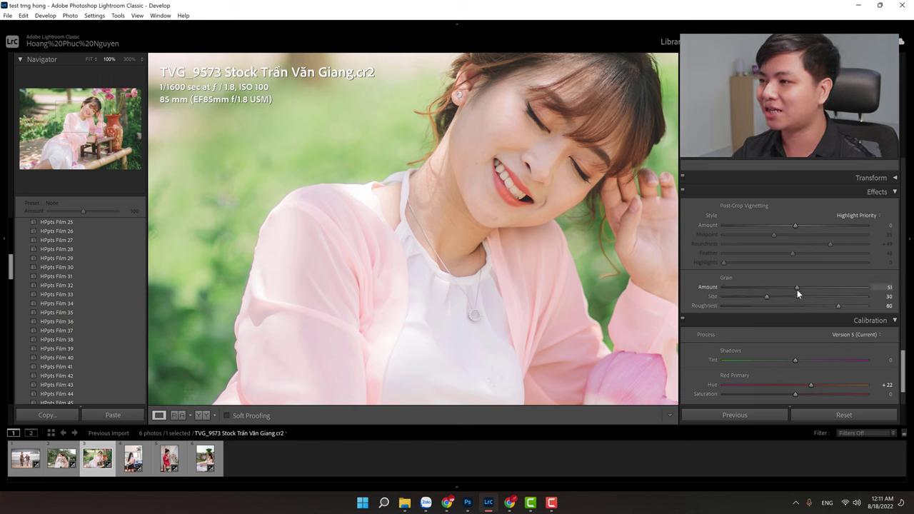
drag(786, 288, 682, 271)
scroll(684, 286, up, 2)
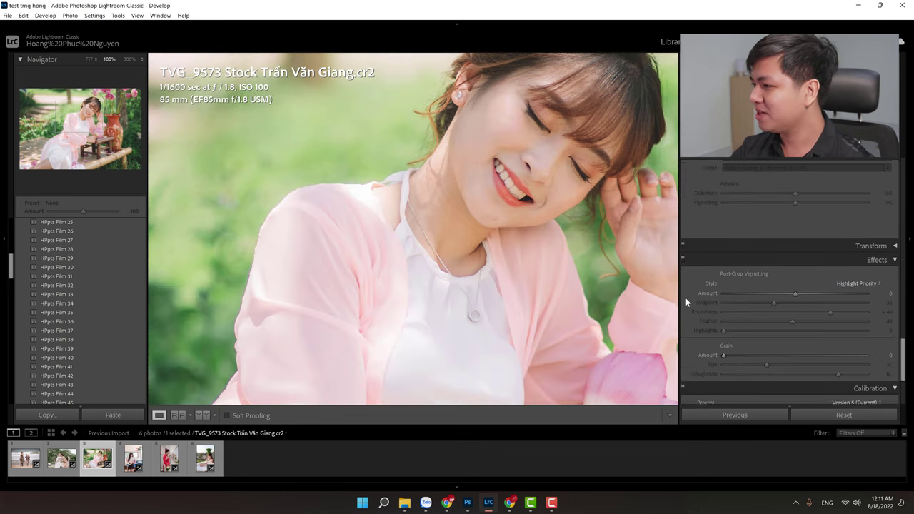
scroll(685, 298, up, 3)
scroll(713, 279, up, 3)
scroll(711, 268, up, 3)
scroll(710, 268, up, 3)
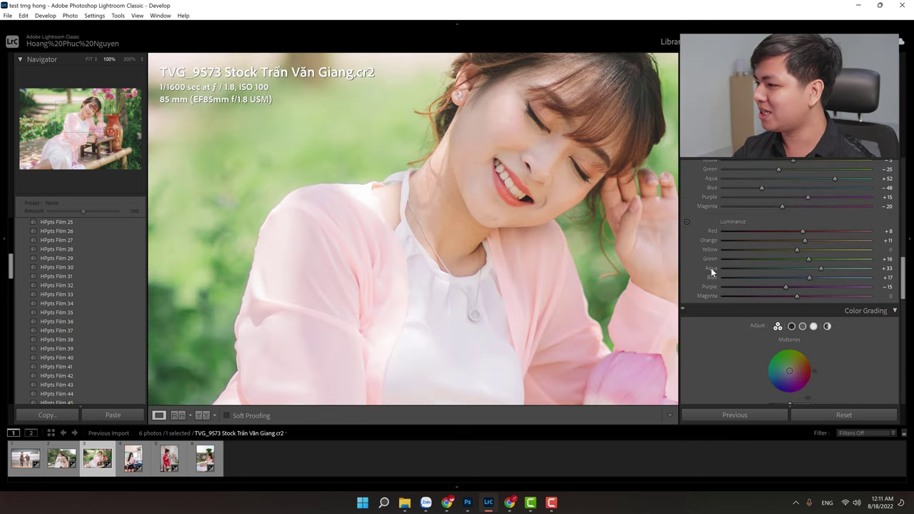
scroll(710, 268, down, 5)
scroll(710, 267, down, 2)
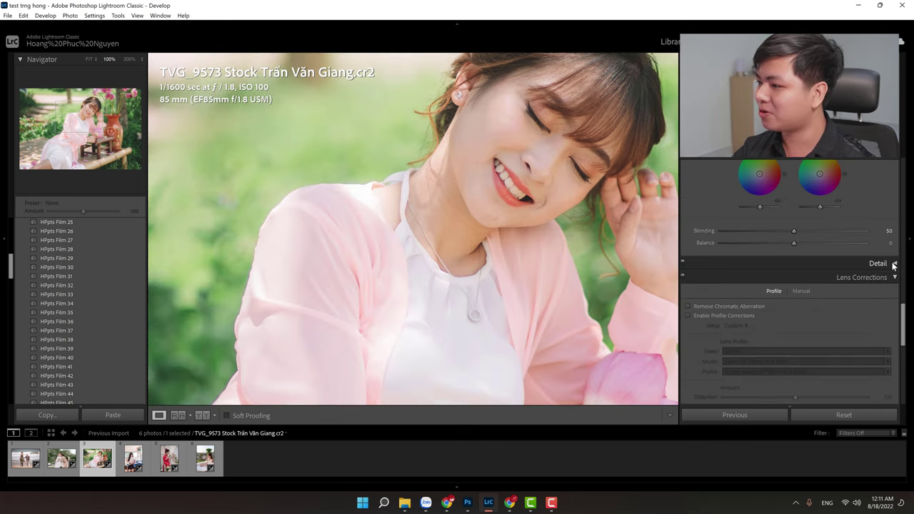
- Raise the Detail panel's sharpening Amount from 47 to 52 and view the whole photo
click(893, 265)
drag(770, 290, 775, 290)
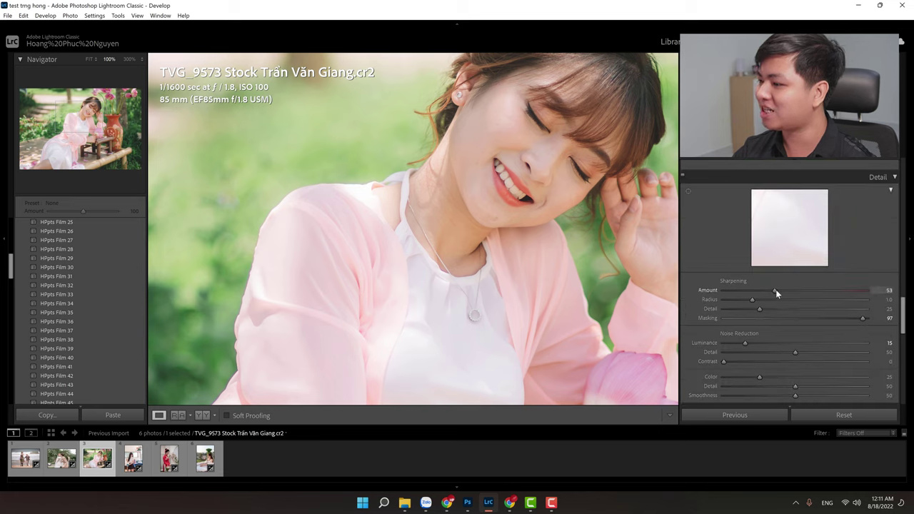
scroll(713, 266, up, 2)
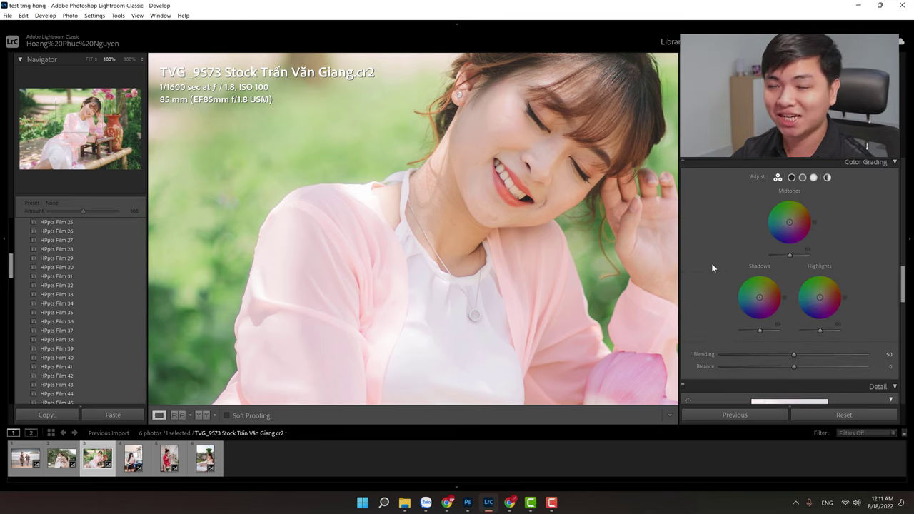
scroll(711, 264, down, 2)
scroll(712, 282, down, 1)
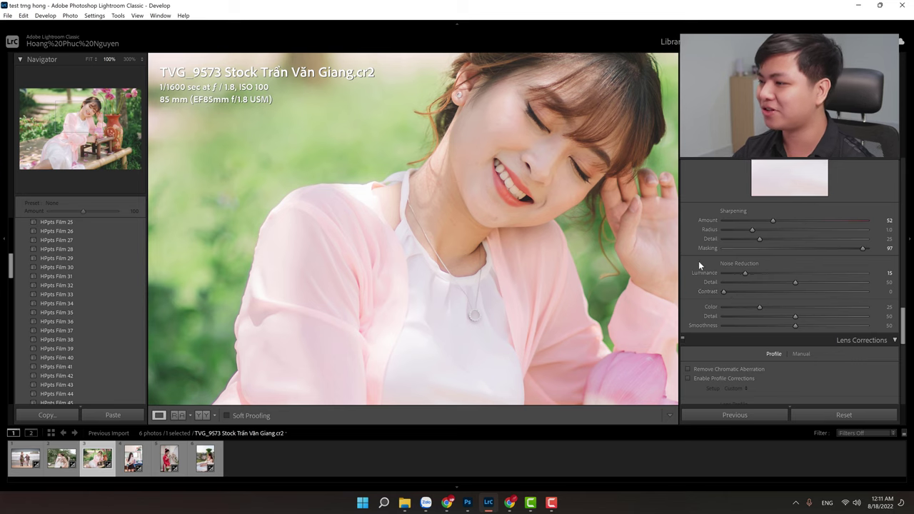
scroll(698, 261, up, 3)
scroll(698, 261, up, 3)
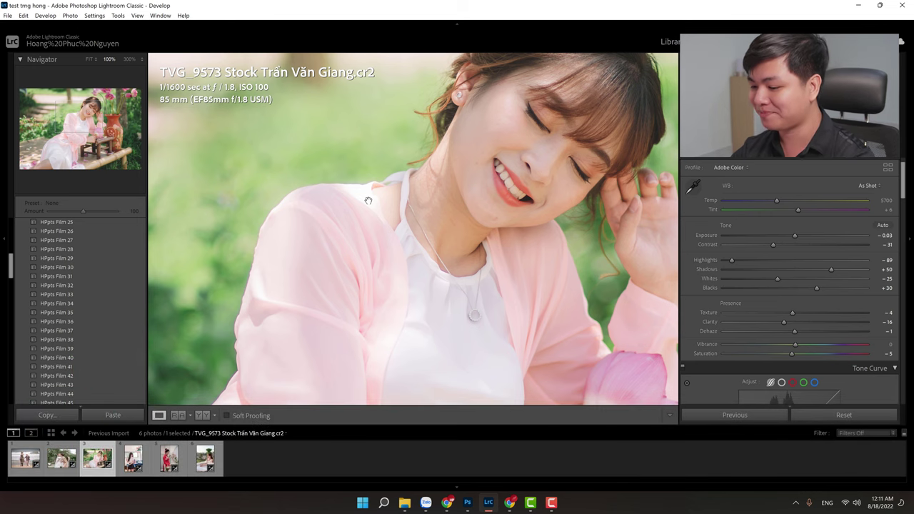
click(389, 267)
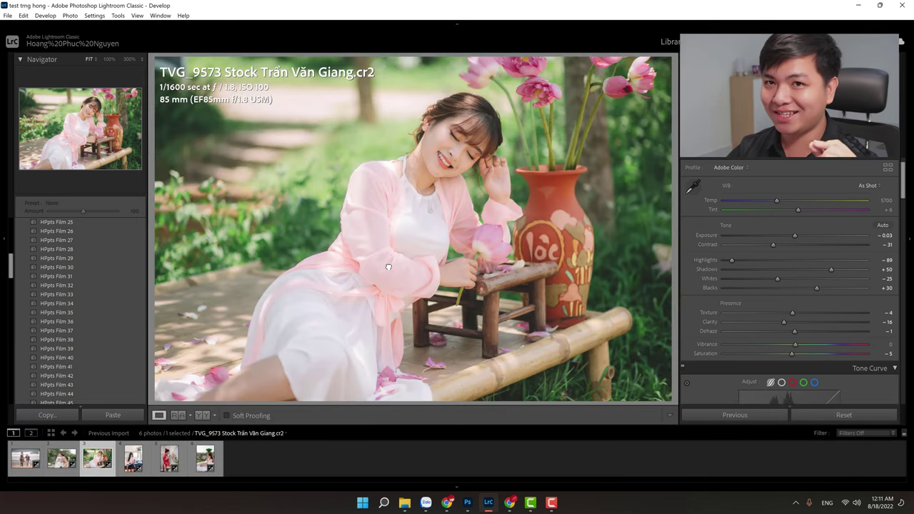
- Select SM7A0992 ok.cr2 and apply the HPpts Film 38 preset
click(134, 459)
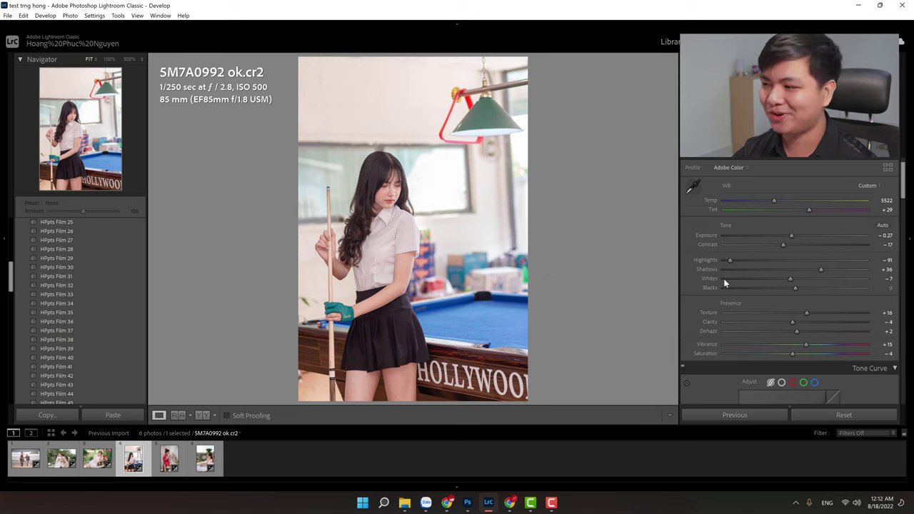
scroll(695, 306, down, 3)
scroll(694, 306, down, 3)
scroll(694, 306, up, 6)
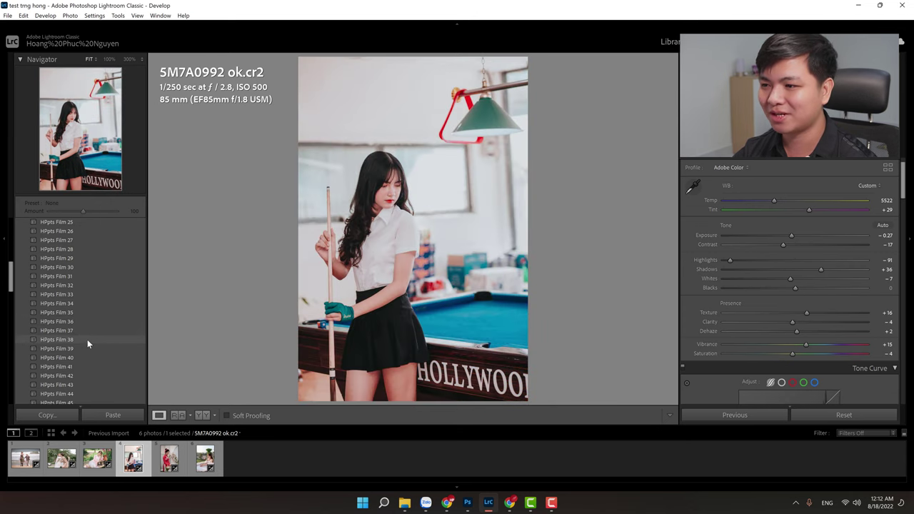
click(85, 340)
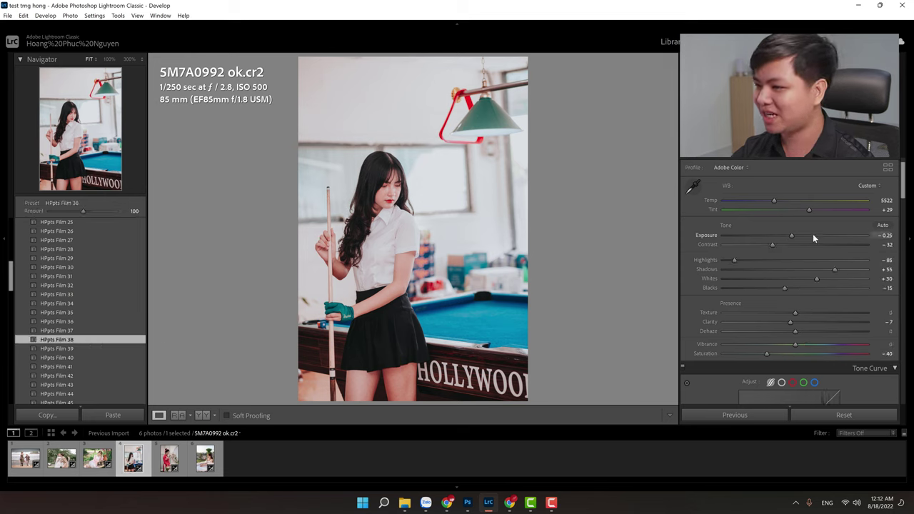
- Set Exposure −0.02, Shadows +66 and Whites −9, then inspect the face at 100%
drag(793, 237, 794, 236)
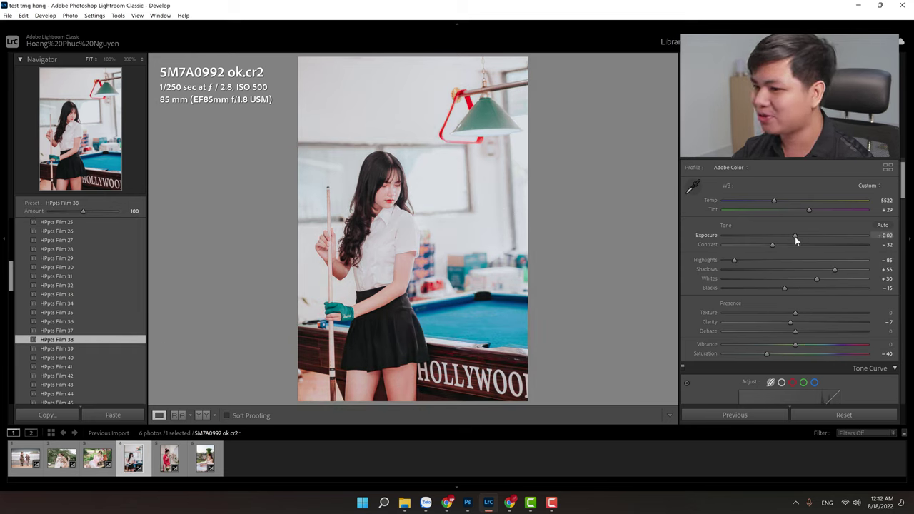
mouse_move(834, 269)
mouse_down()
mouse_move(854, 270)
mouse_move(843, 270)
mouse_up()
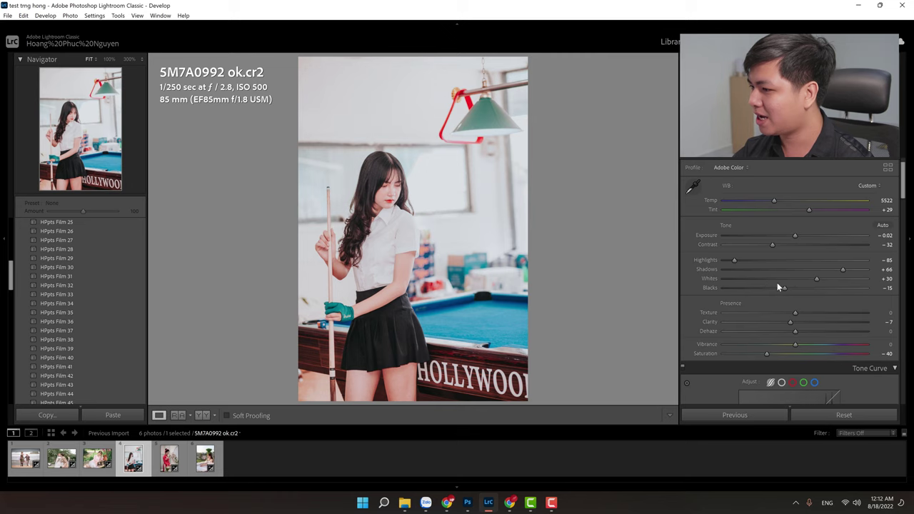
drag(798, 279, 789, 280)
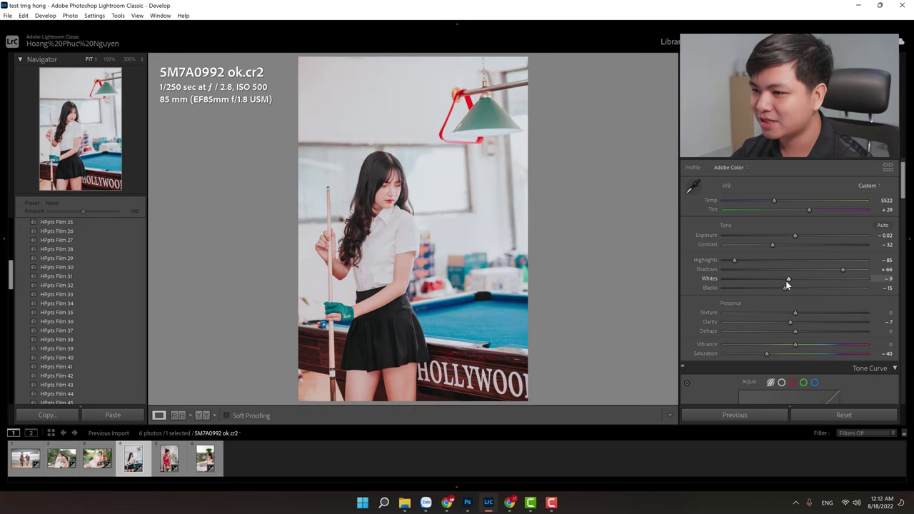
click(357, 187)
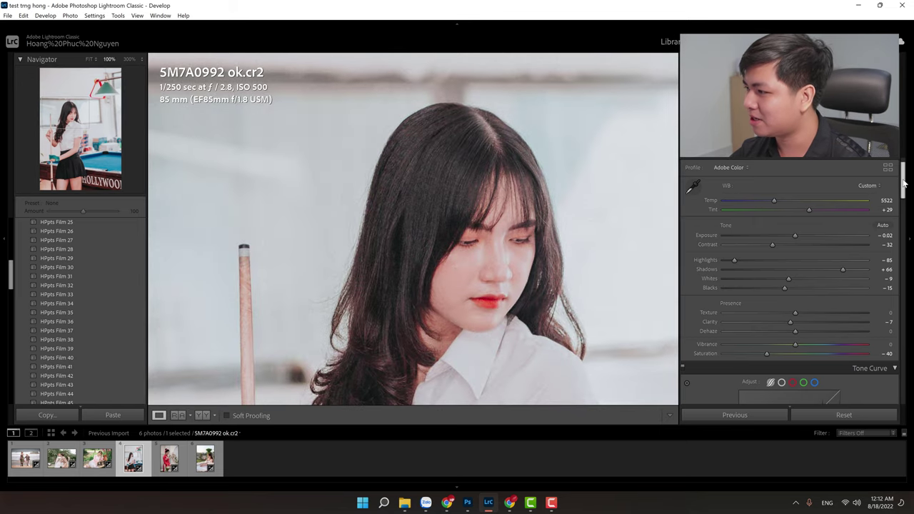
drag(903, 182, 903, 367)
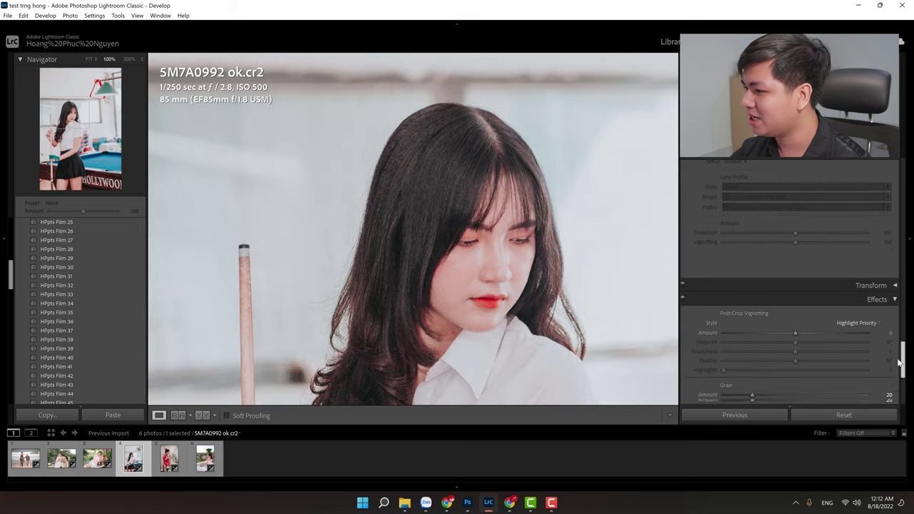
click(723, 264)
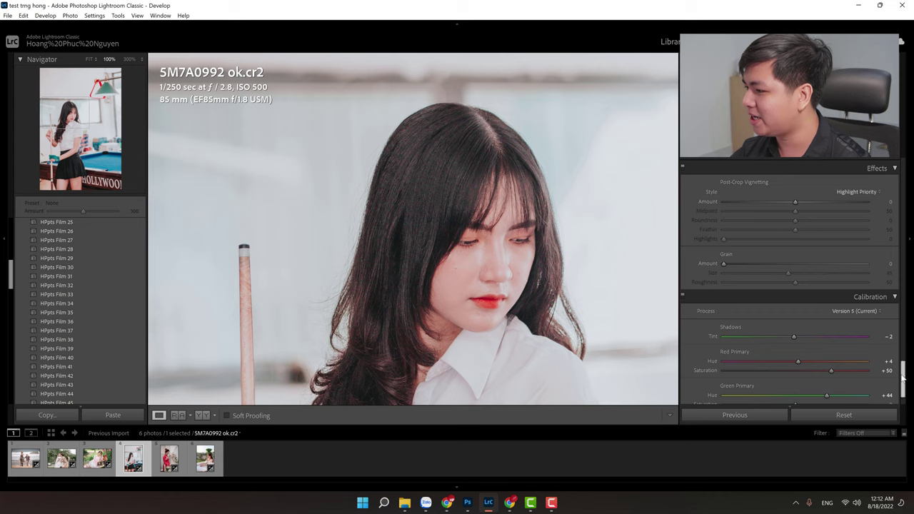
scroll(796, 292, up, 3)
scroll(795, 292, up, 2)
drag(750, 254, 760, 258)
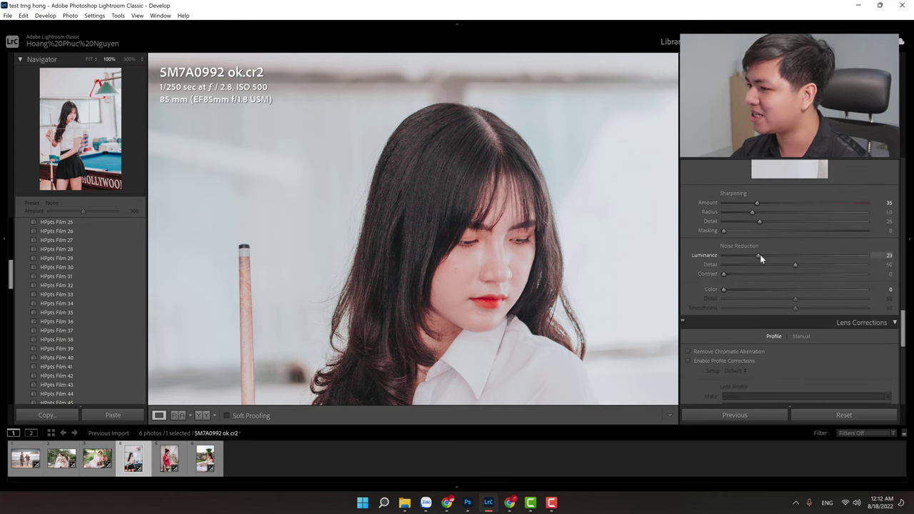
drag(752, 289, 756, 289)
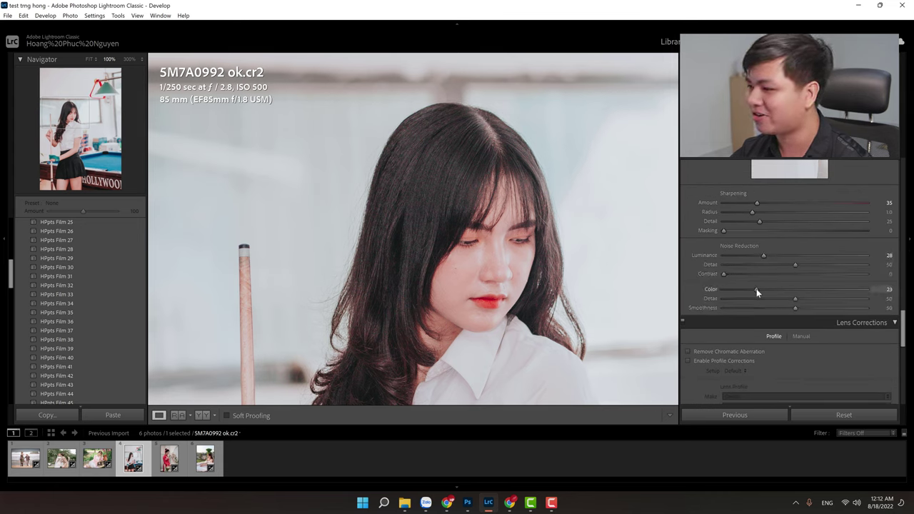
click(503, 200)
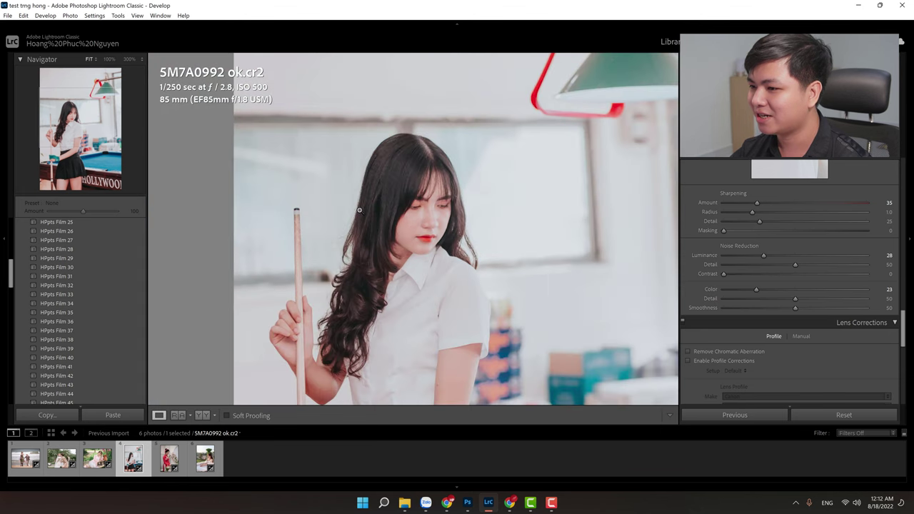
click(383, 202)
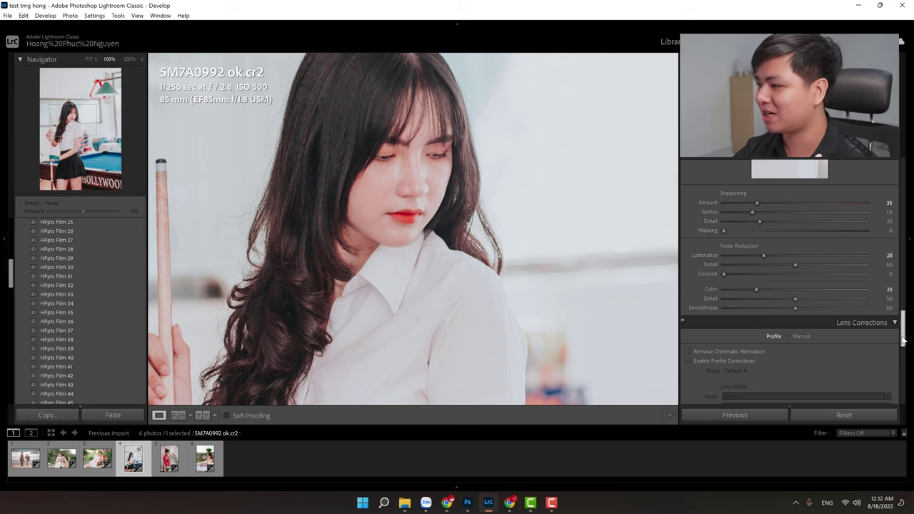
drag(902, 342, 910, 257)
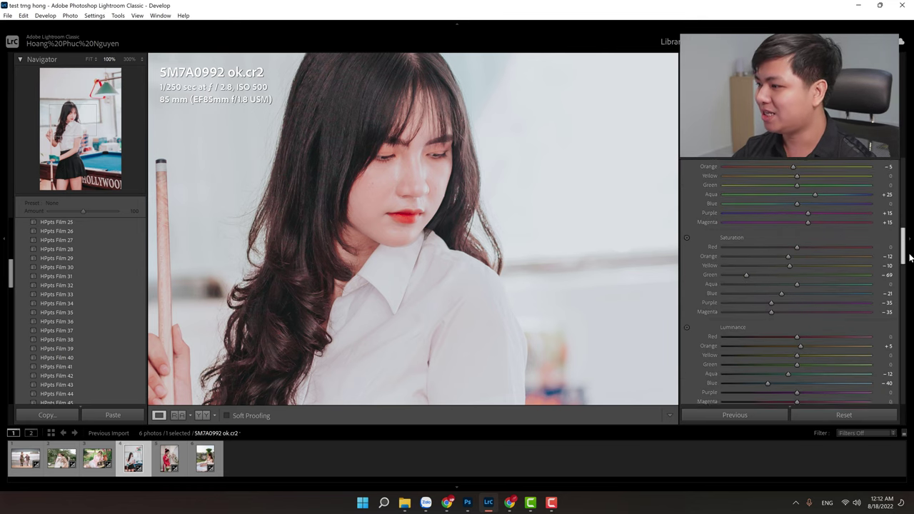
scroll(892, 258, up, 2)
scroll(887, 259, up, 1)
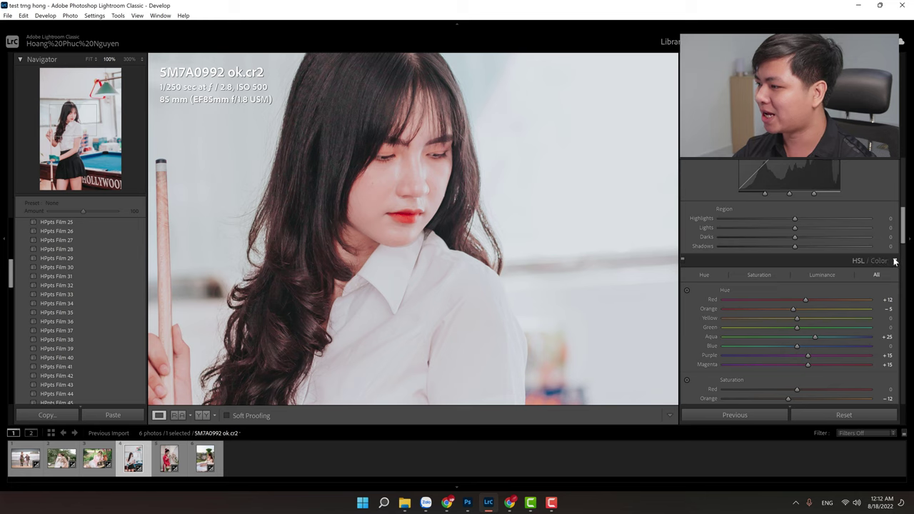
scroll(895, 261, up, 3)
scroll(893, 171, up, 3)
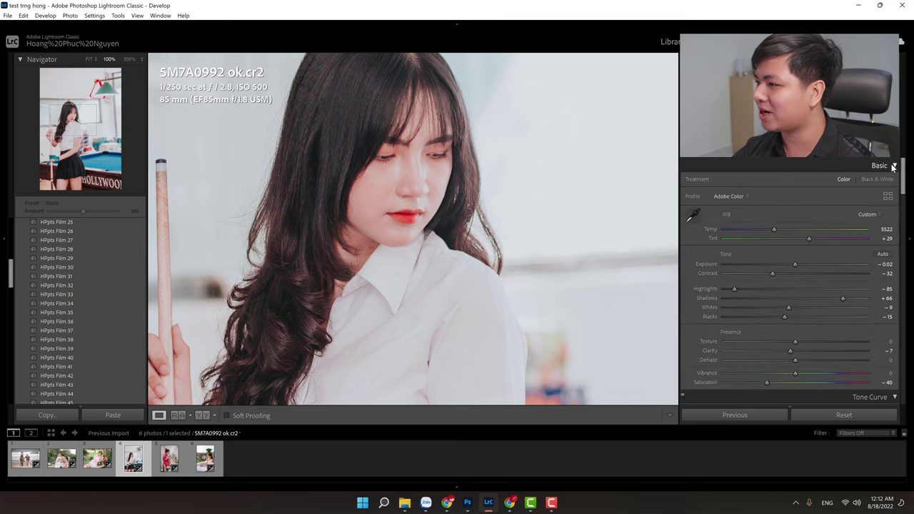
- Close Basic, Color Grading, Detail, Effects and the other sections, leaving HSL / Color on Hue
click(892, 166)
click(891, 193)
click(894, 207)
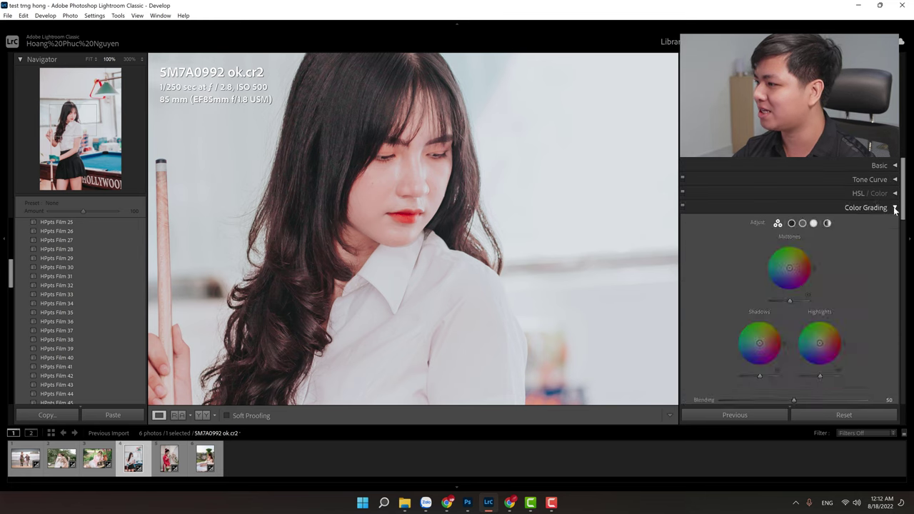
click(894, 236)
click(895, 264)
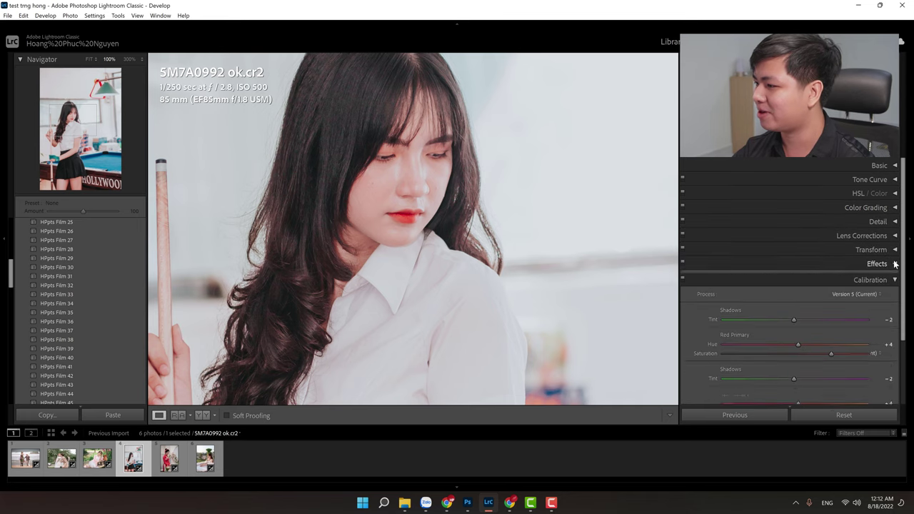
click(892, 263)
click(891, 278)
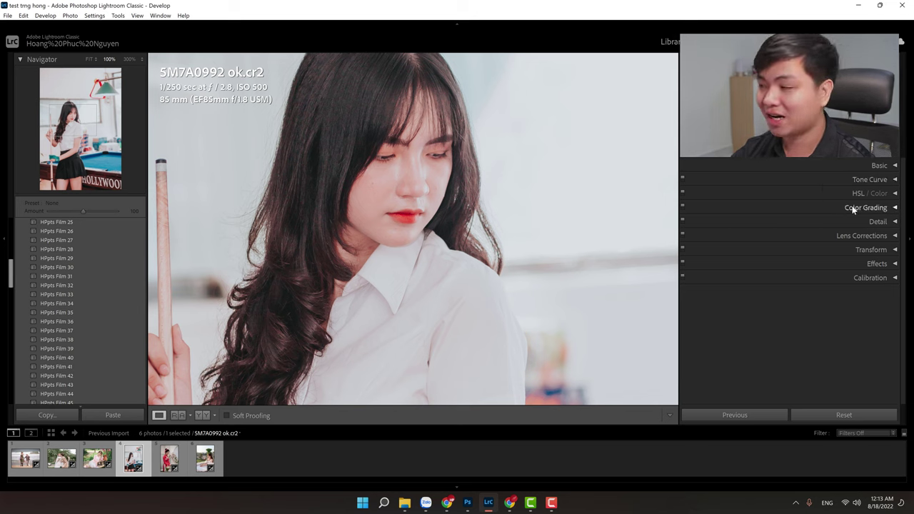
click(894, 193)
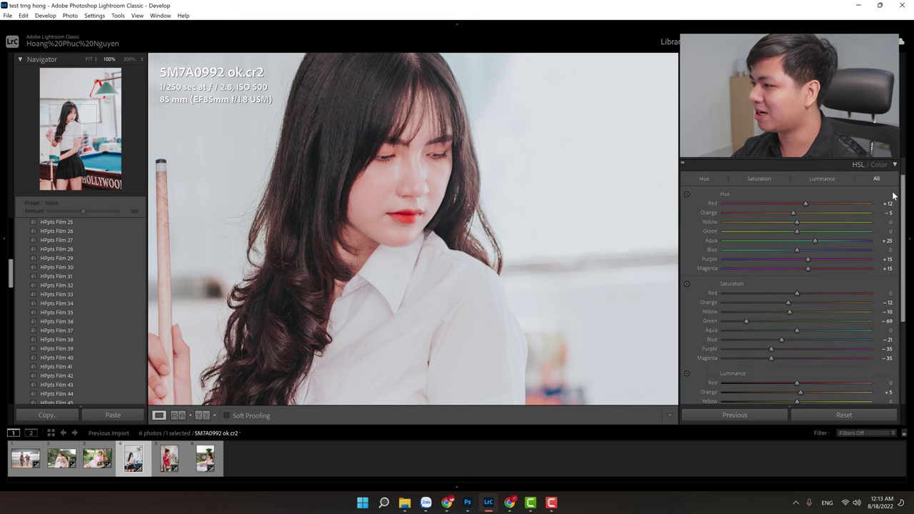
click(703, 179)
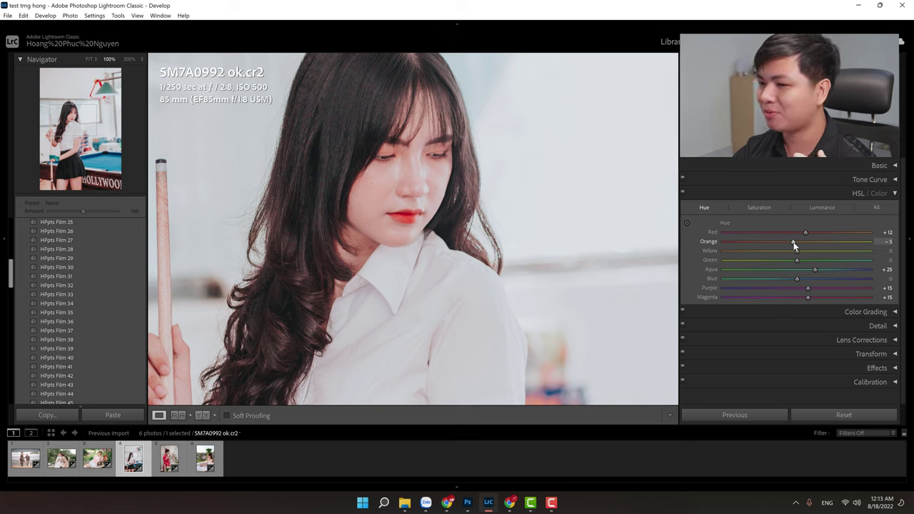
- Set Orange hue to +9 and Red hue to +27, then bring up the Saturation sliders
drag(780, 243, 802, 243)
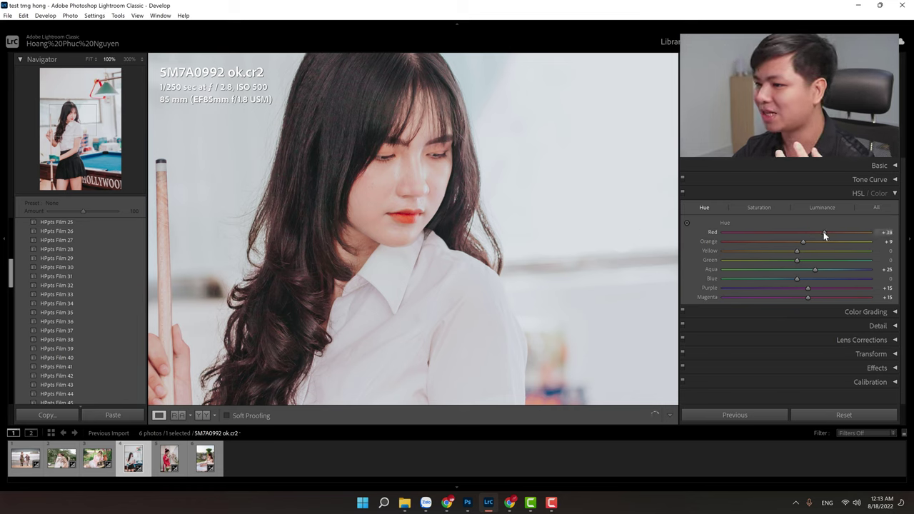
drag(824, 231, 808, 235)
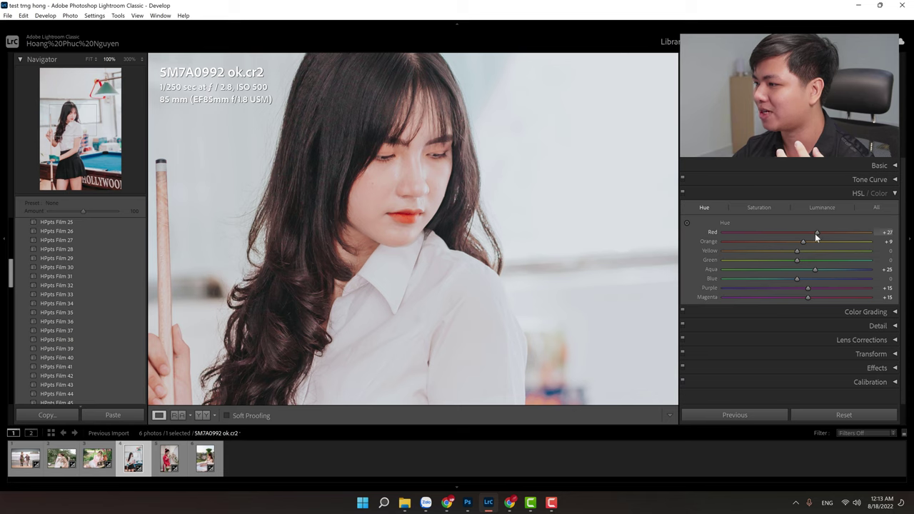
click(762, 210)
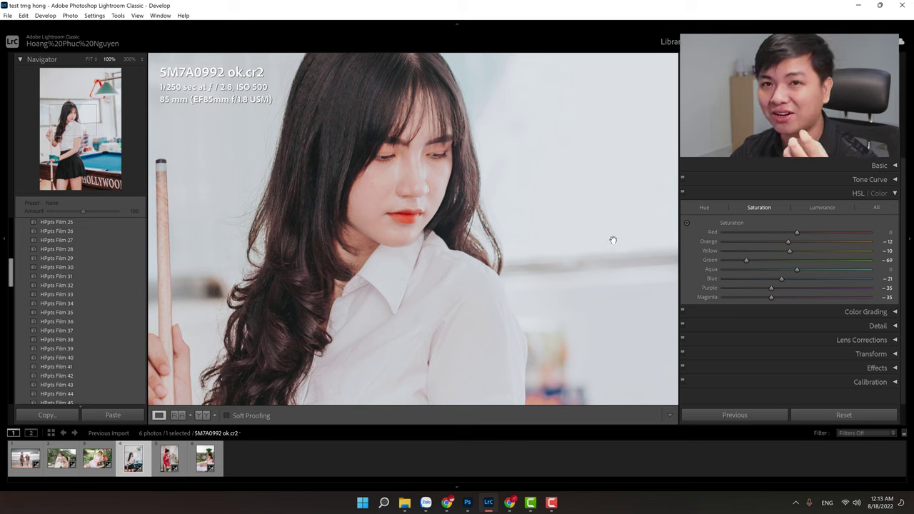
- Lower Orange saturation from -12 to -27 and compare it with the original
drag(787, 241, 776, 241)
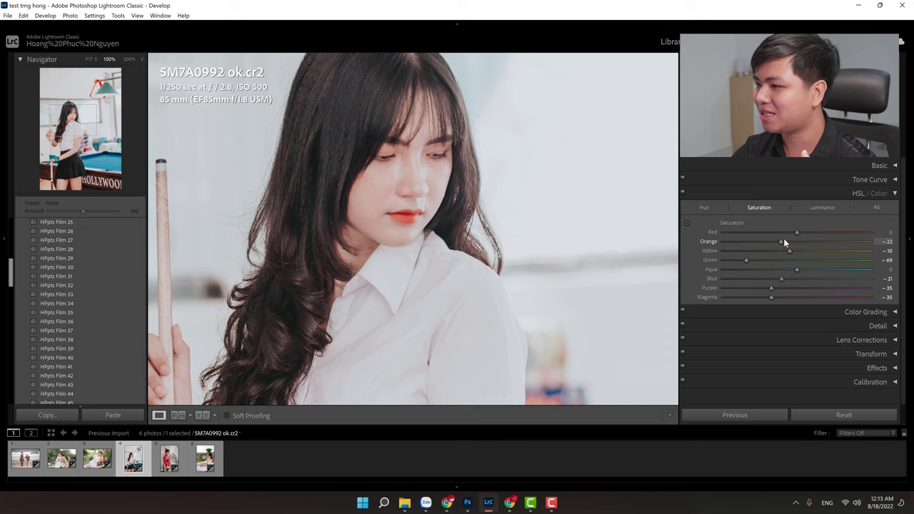
drag(783, 241, 778, 243)
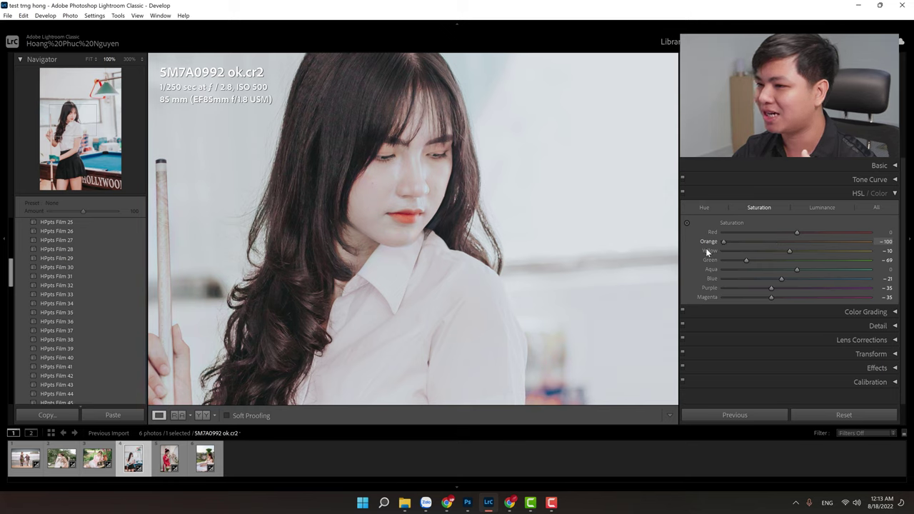
drag(705, 247, 778, 243)
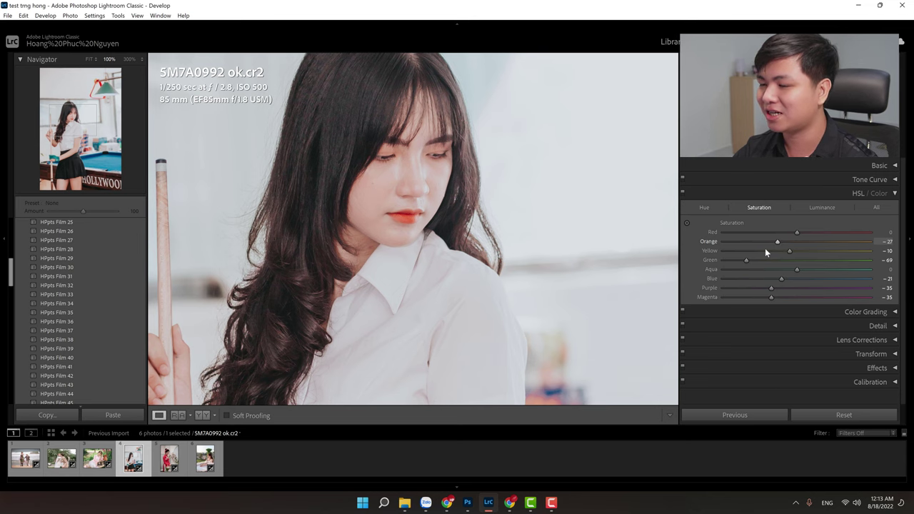
key(backslash)
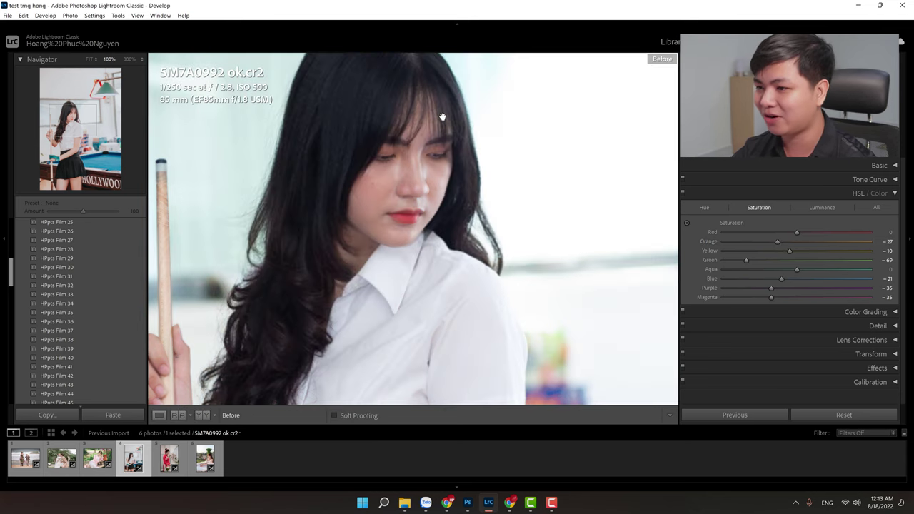
key(backslash)
key(backslash)
key(backslash)
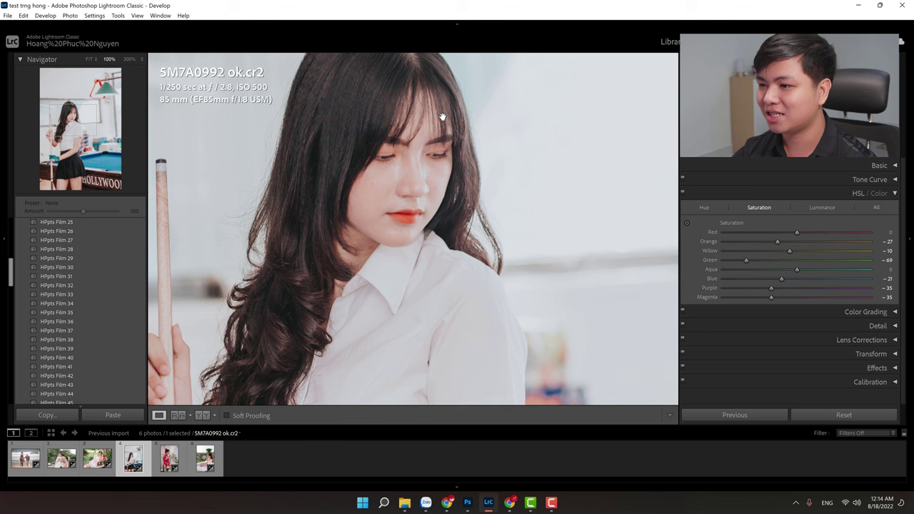
key(backslash)
key(backslash)
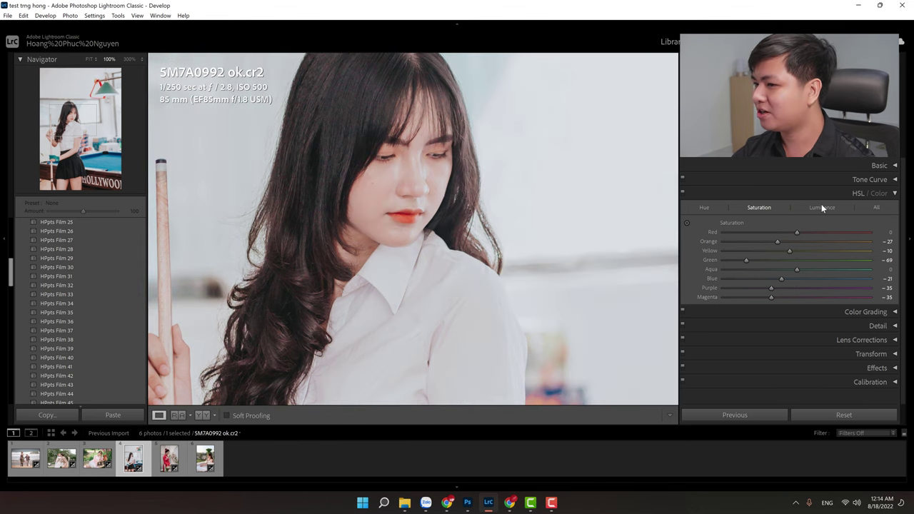
- In HSL Luminance set Red -13, Orange +15 and Yellow -7
click(821, 207)
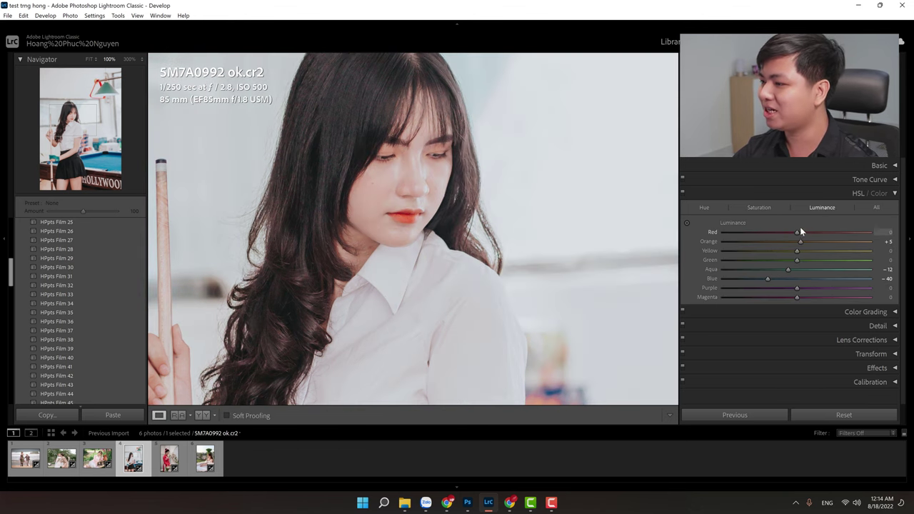
mouse_move(789, 236)
mouse_down()
mouse_move(778, 230)
mouse_move(816, 230)
mouse_move(780, 231)
mouse_move(818, 241)
mouse_move(780, 243)
mouse_up()
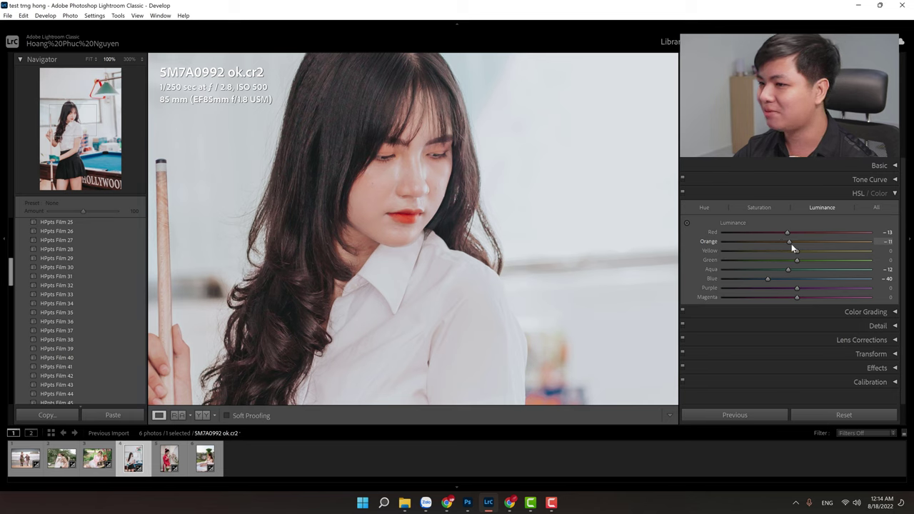
drag(786, 243, 790, 243)
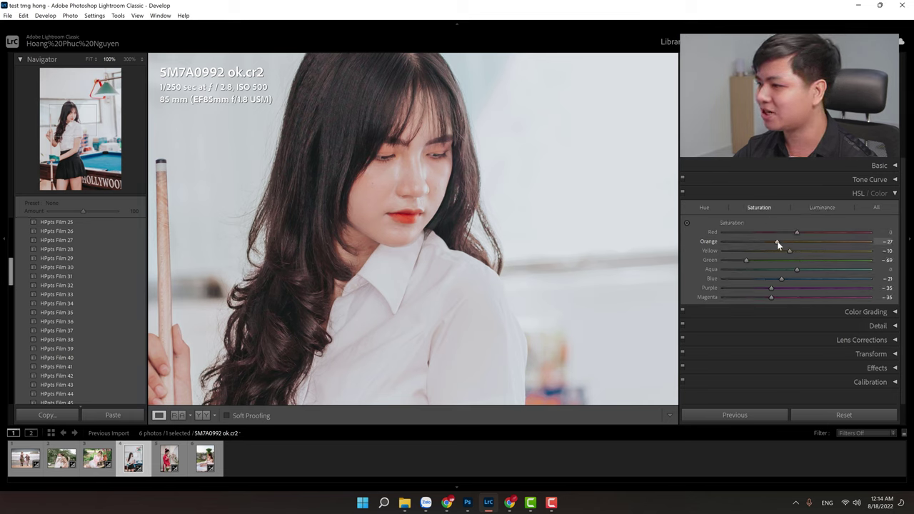
drag(758, 239, 785, 242)
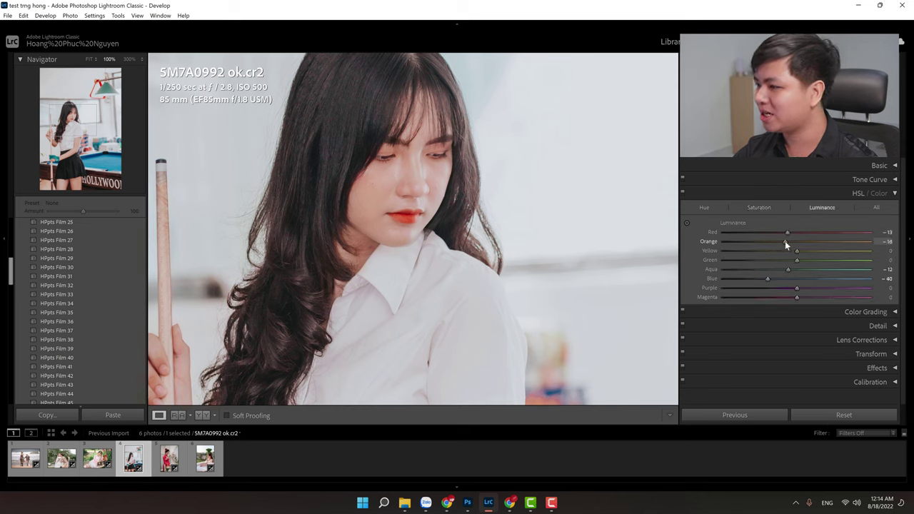
mouse_move(785, 245)
mouse_down()
mouse_move(769, 244)
mouse_move(823, 251)
mouse_move(792, 251)
mouse_up()
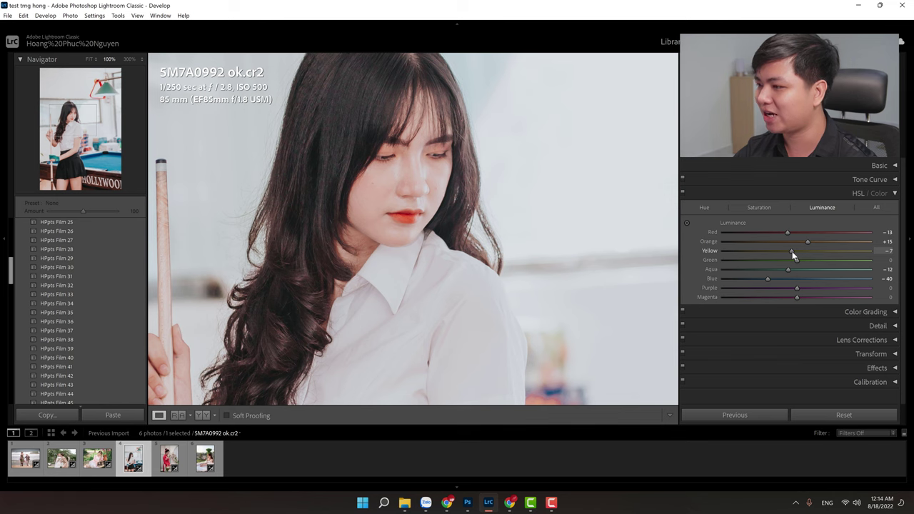
key(backslash)
- Fit the whole billiards portrait, compare Before/After, and review the Hue and Luminance tabs
click(492, 234)
key(backslash)
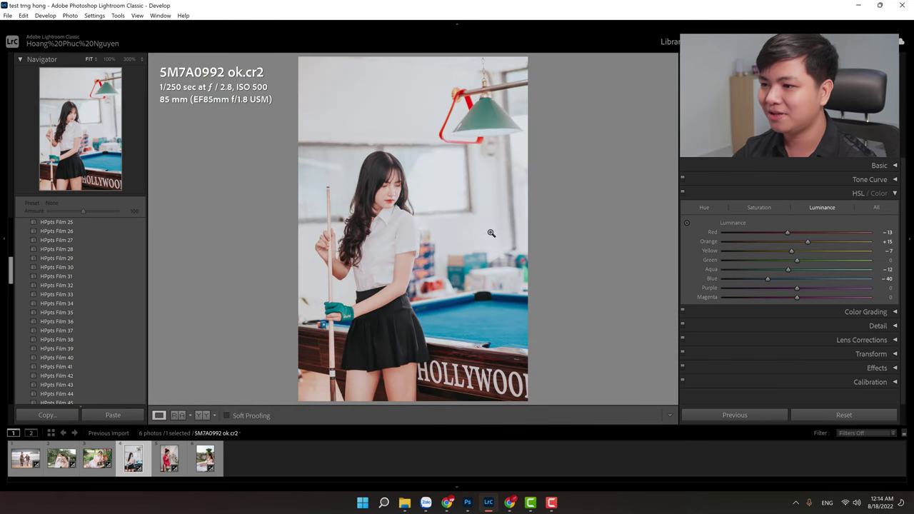
key(backslash)
key(backslash)
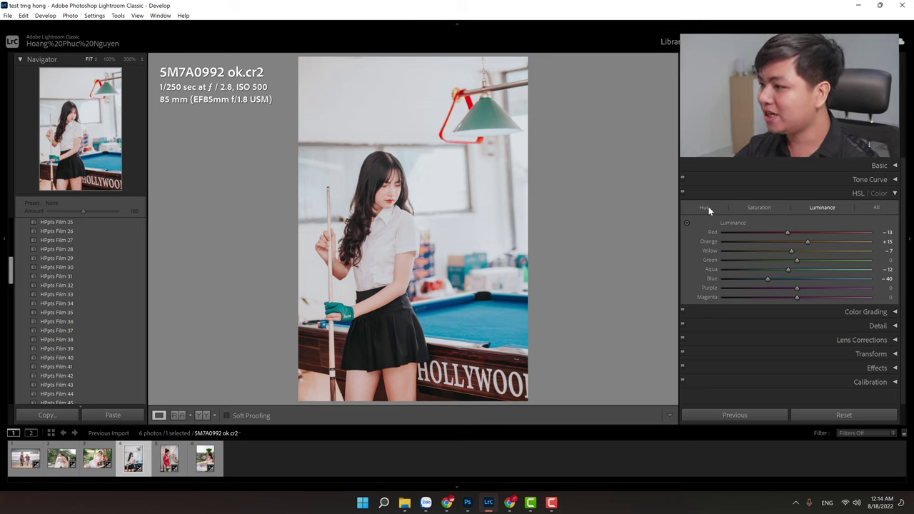
click(728, 210)
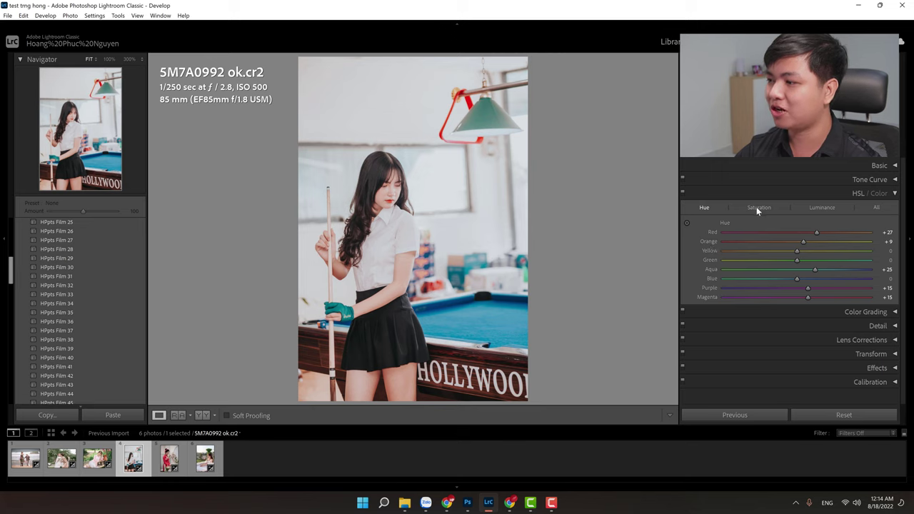
click(826, 208)
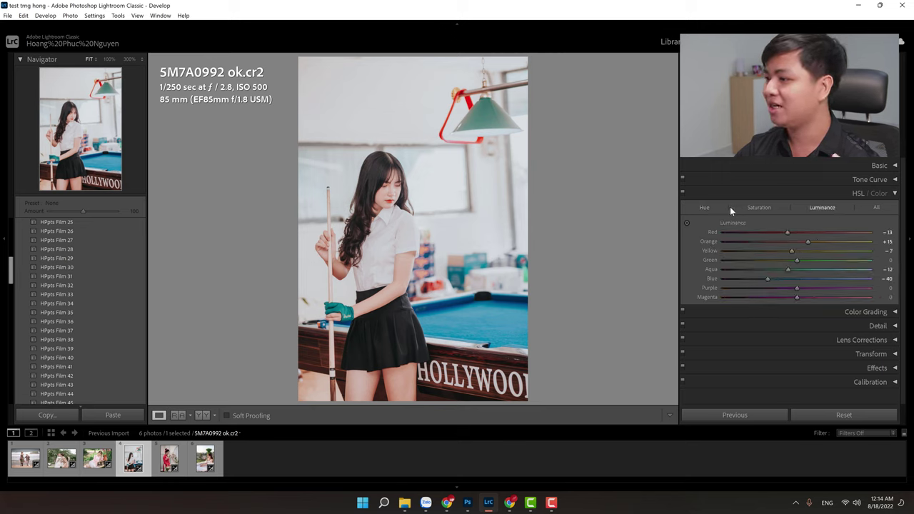
click(706, 207)
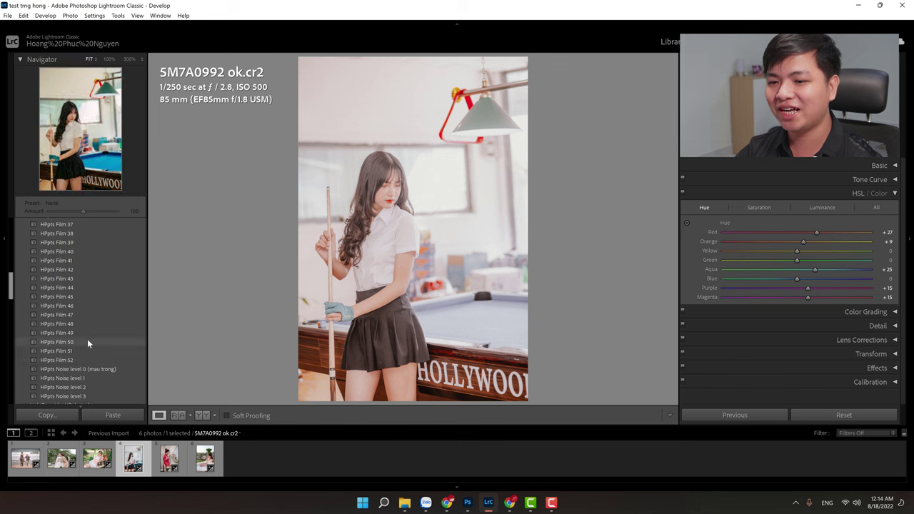
- Collapse the film presets group and expand the DeluxePreset by HPphotoshop group
scroll(89, 344, up, 3)
scroll(87, 340, up, 5)
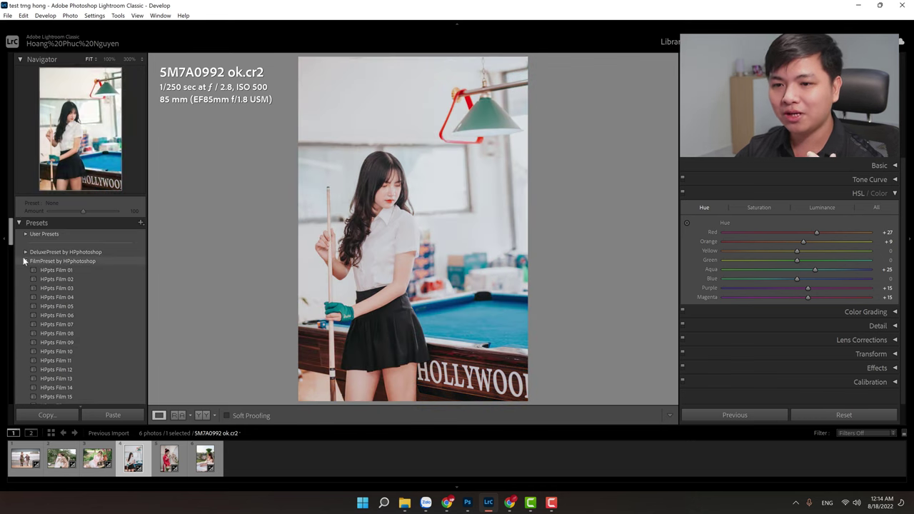
click(26, 260)
click(26, 252)
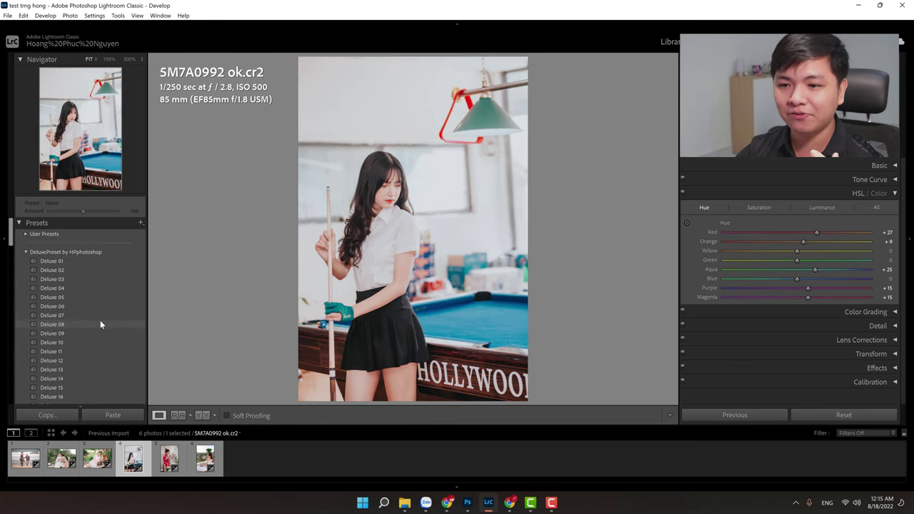
scroll(100, 320, down, 4)
scroll(90, 316, down, 5)
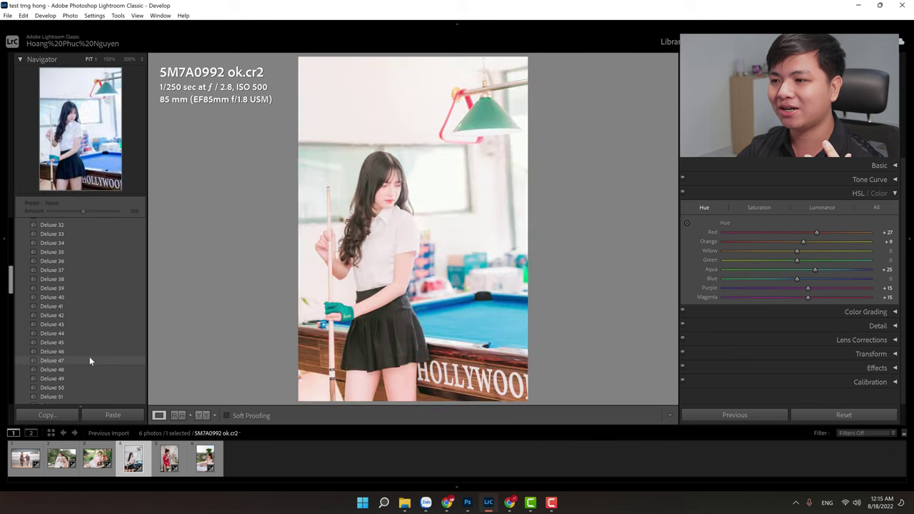
- Try Deluxe 46 and 44, then apply Deluxe 45 and zoom in on the face
click(90, 351)
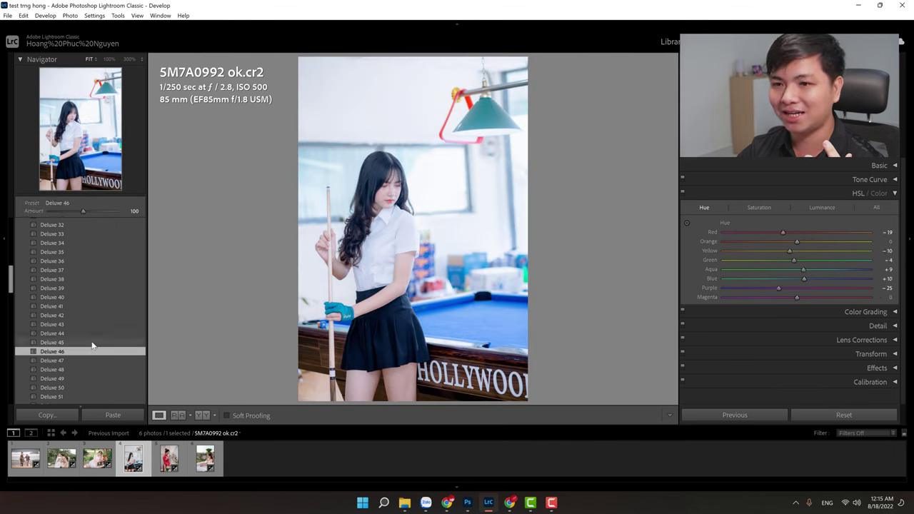
click(90, 335)
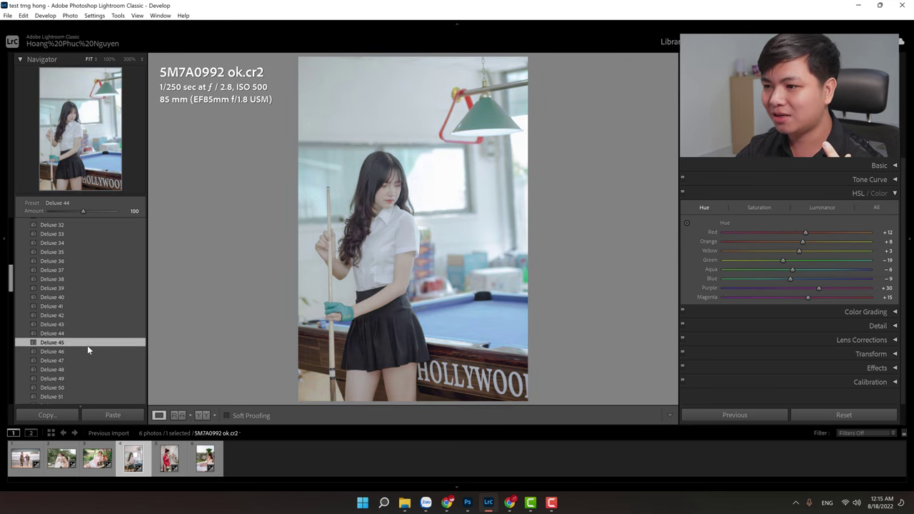
click(88, 345)
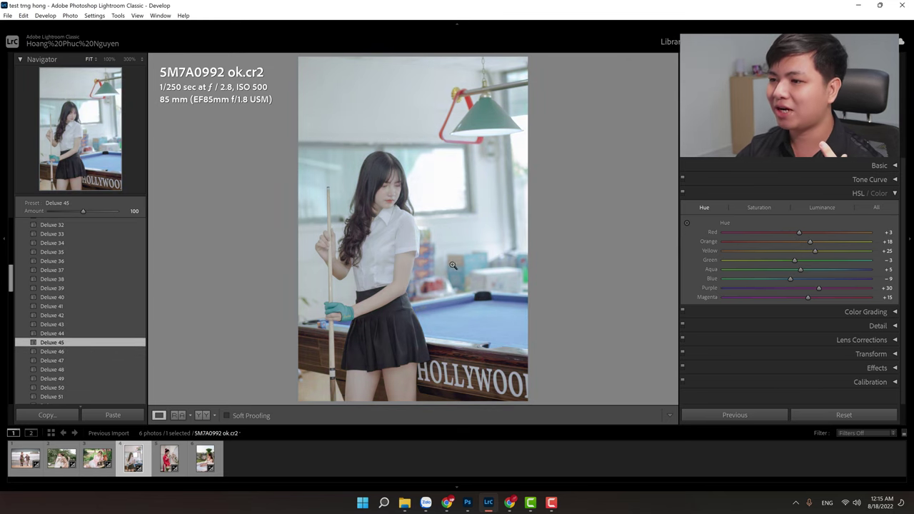
click(388, 190)
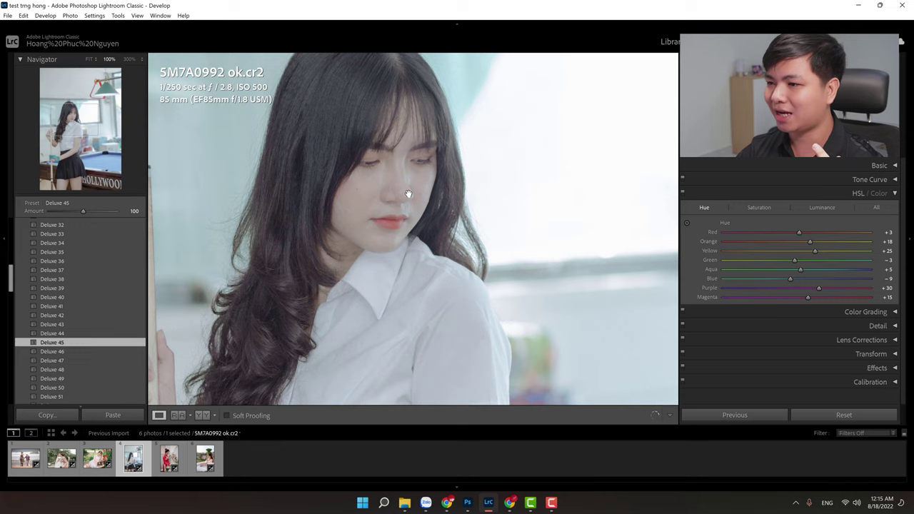
click(407, 189)
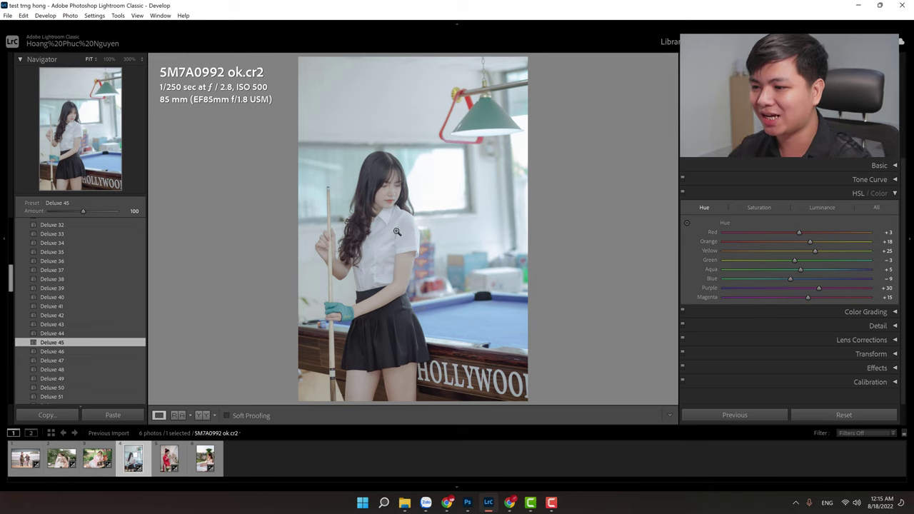
click(389, 193)
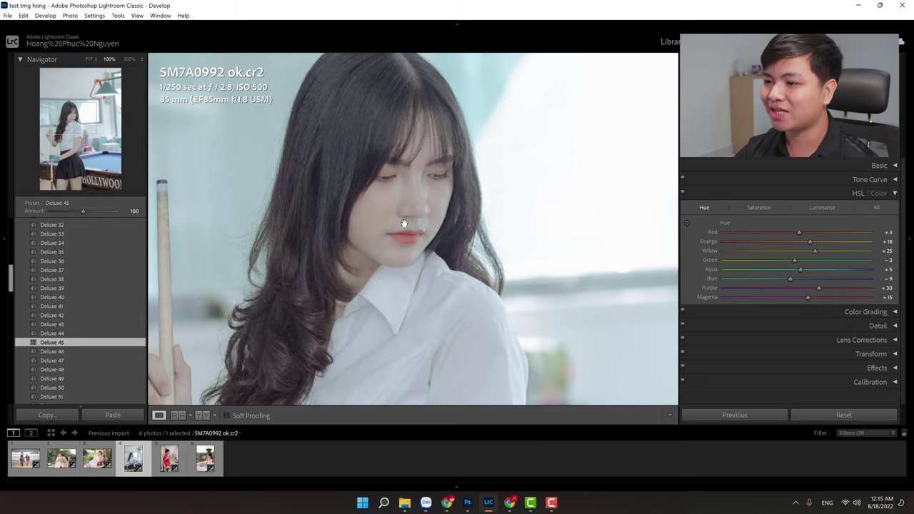
click(403, 222)
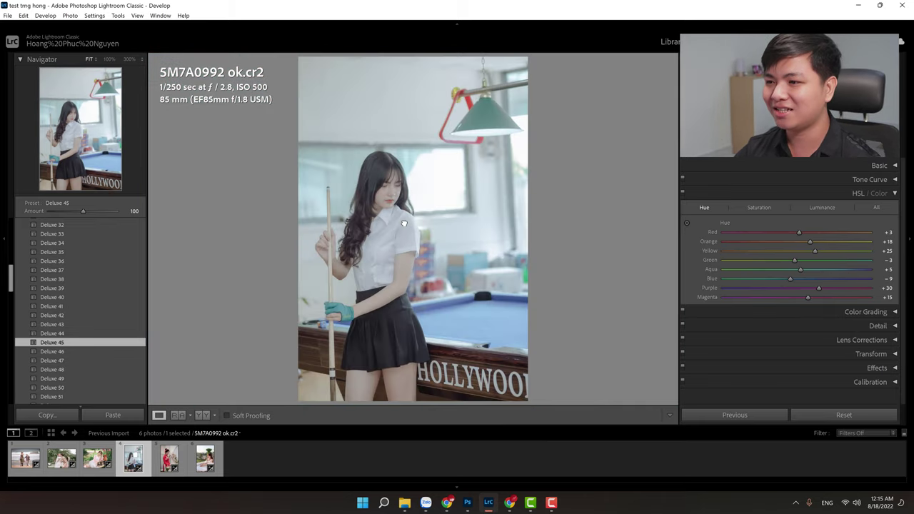
click(397, 197)
click(393, 185)
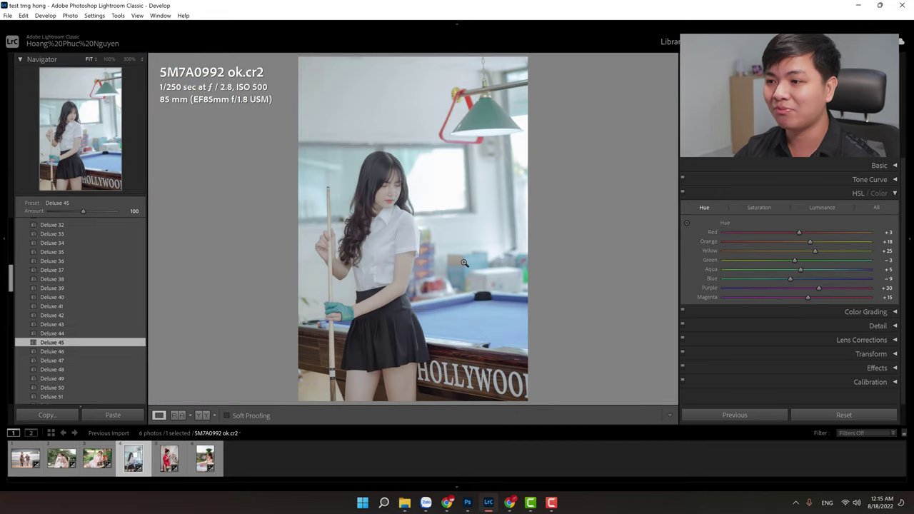
click(390, 195)
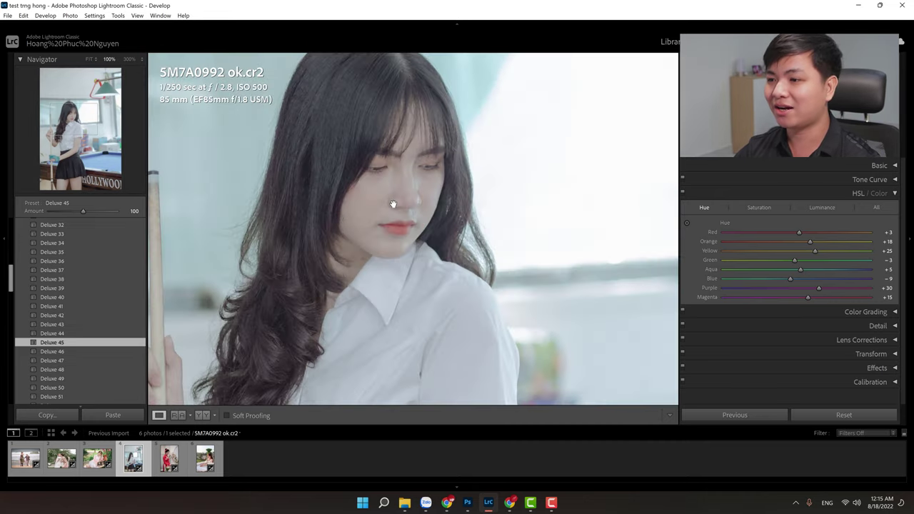
click(394, 204)
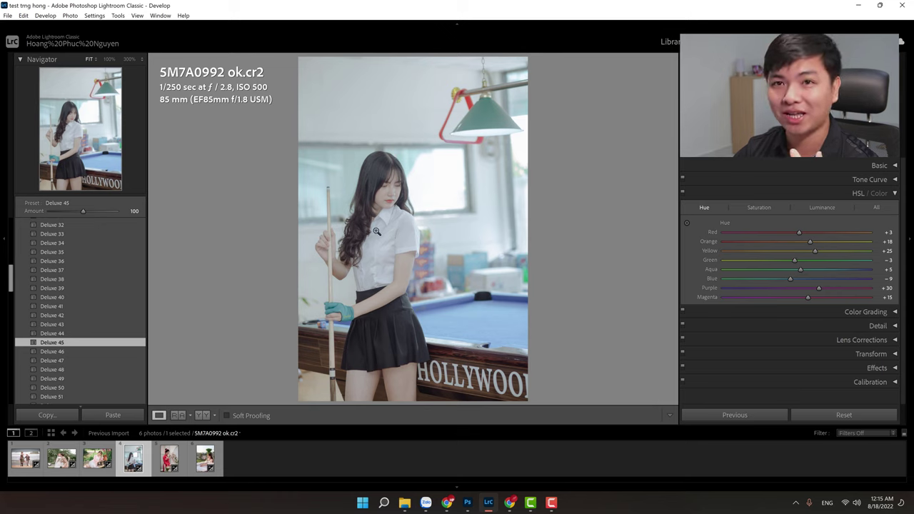
click(759, 207)
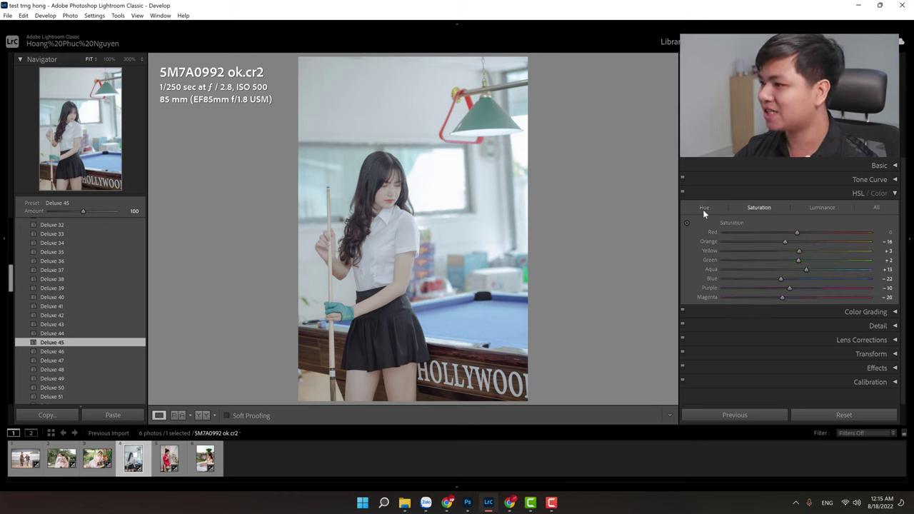
click(703, 207)
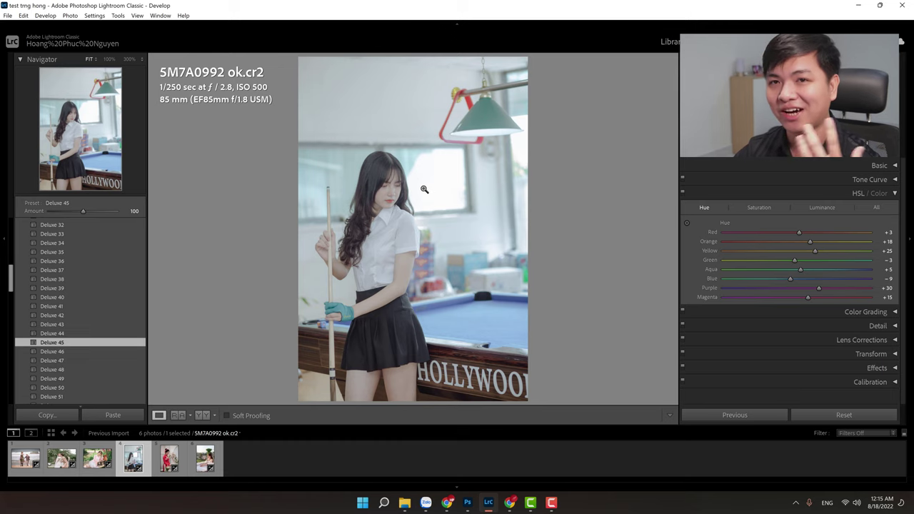
- Shift the Red hue to -45 and lower Red saturation to +5, checking the face at 100%
drag(770, 232, 763, 232)
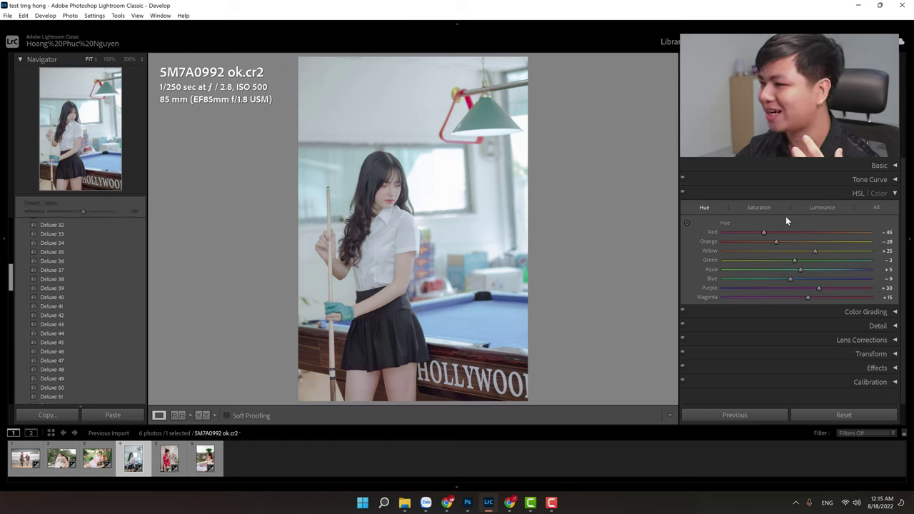
click(773, 213)
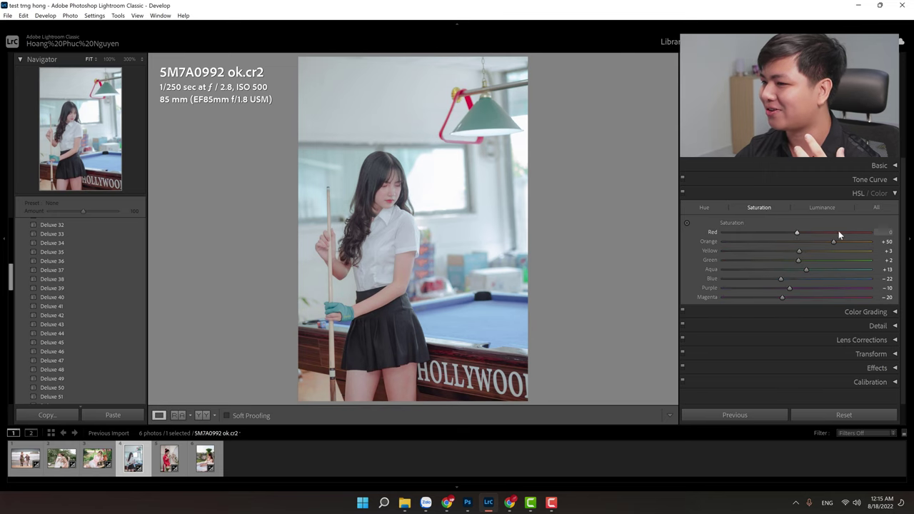
click(387, 195)
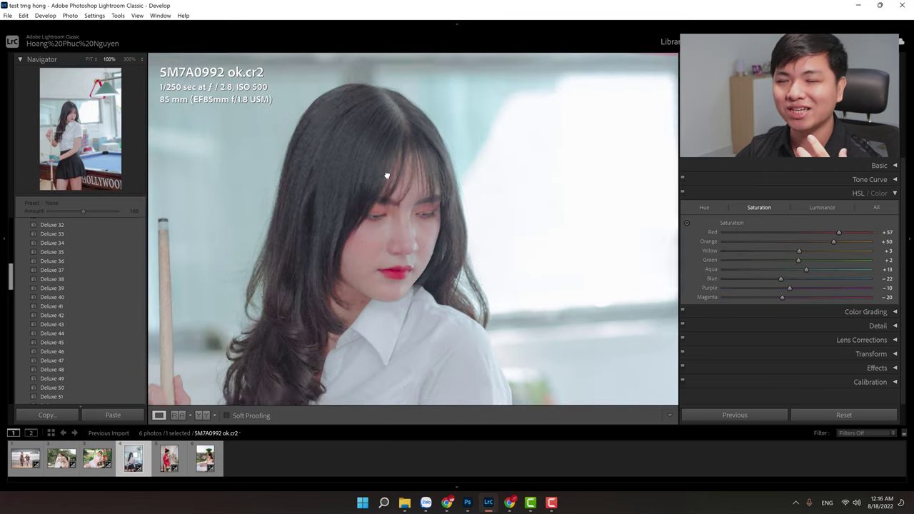
drag(807, 232, 763, 242)
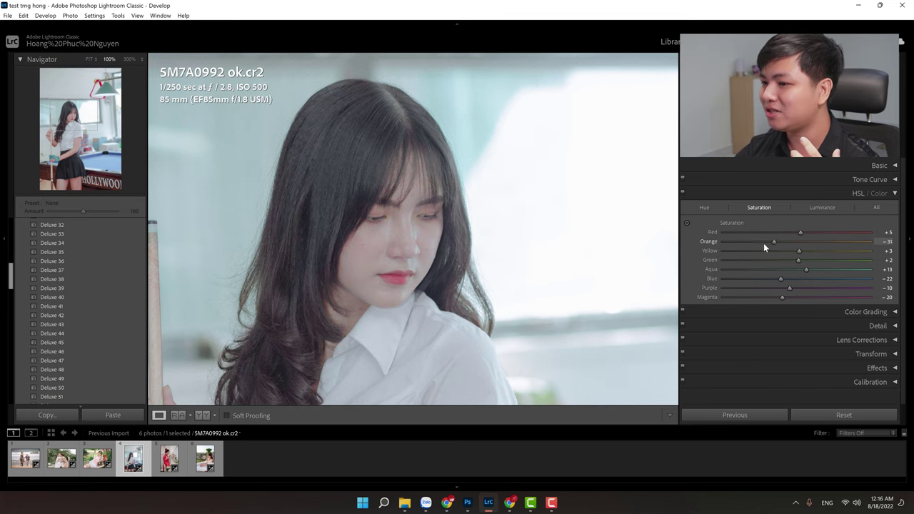
click(419, 205)
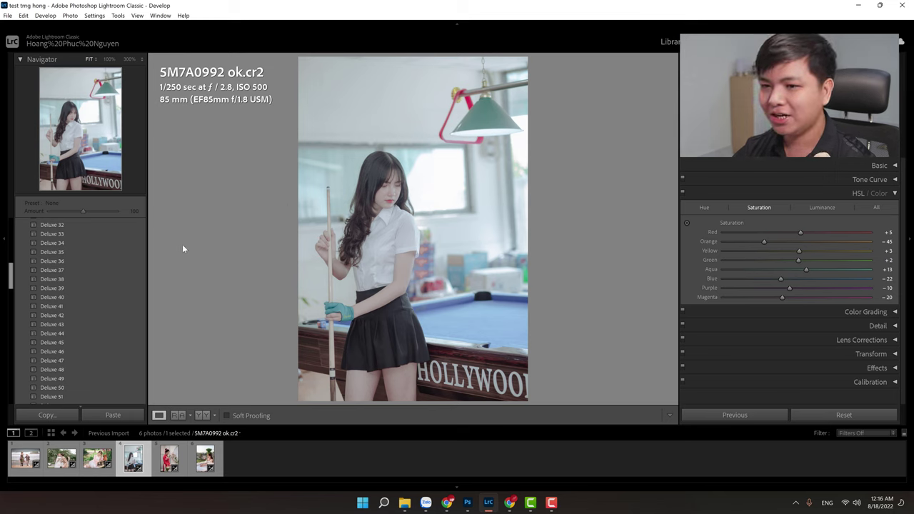
- Collapse the DeluxePreset by HPphotoshop group and briefly expand and collapse LightPreset
scroll(68, 264, up, 5)
scroll(68, 264, up, 5)
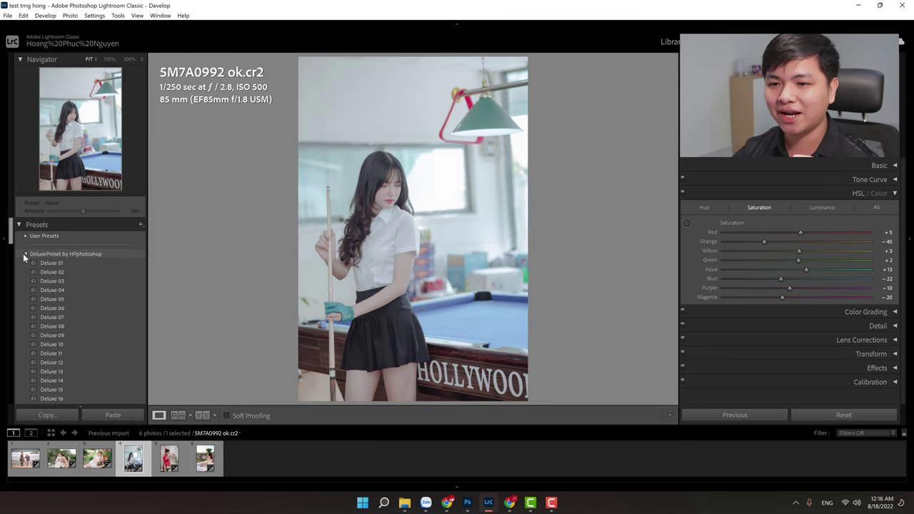
click(25, 254)
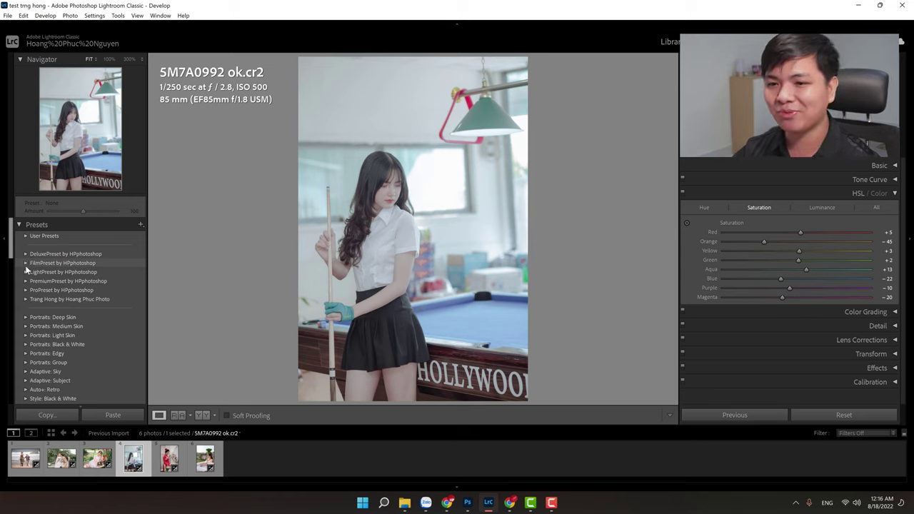
click(26, 272)
click(26, 272)
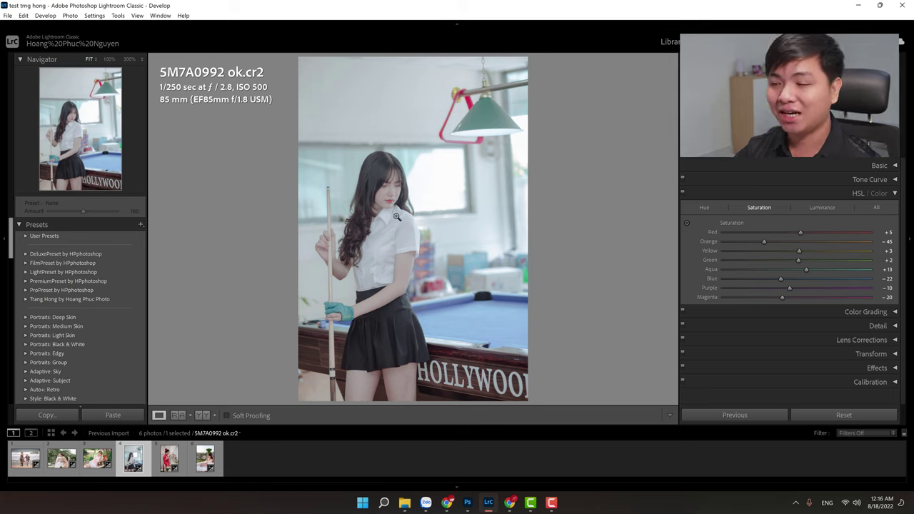
- Expand the DeluxePreset group and browse its presets, dismissing one preset's context menu
click(26, 254)
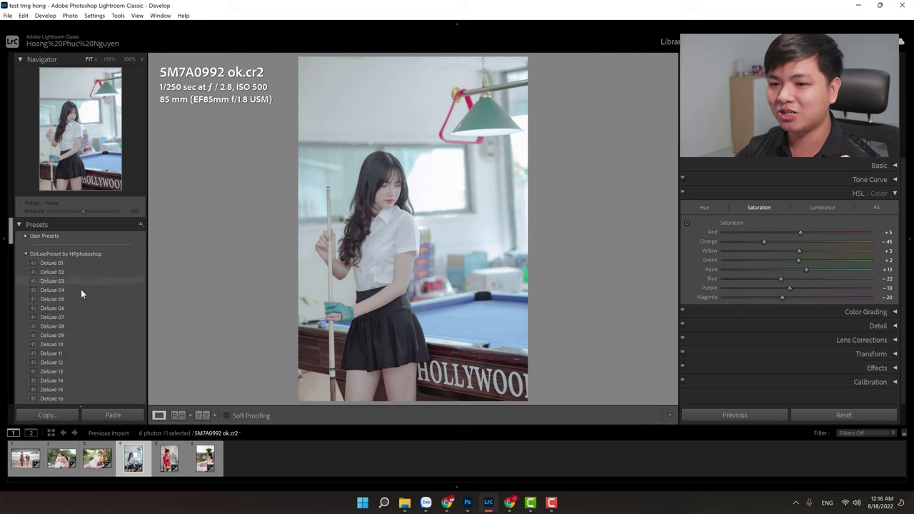
scroll(80, 289, down, 3)
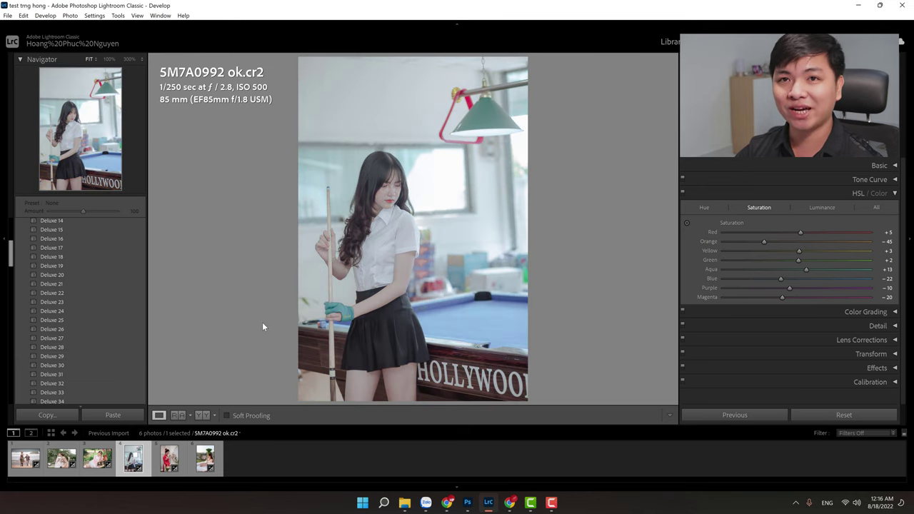
right_click(45, 248)
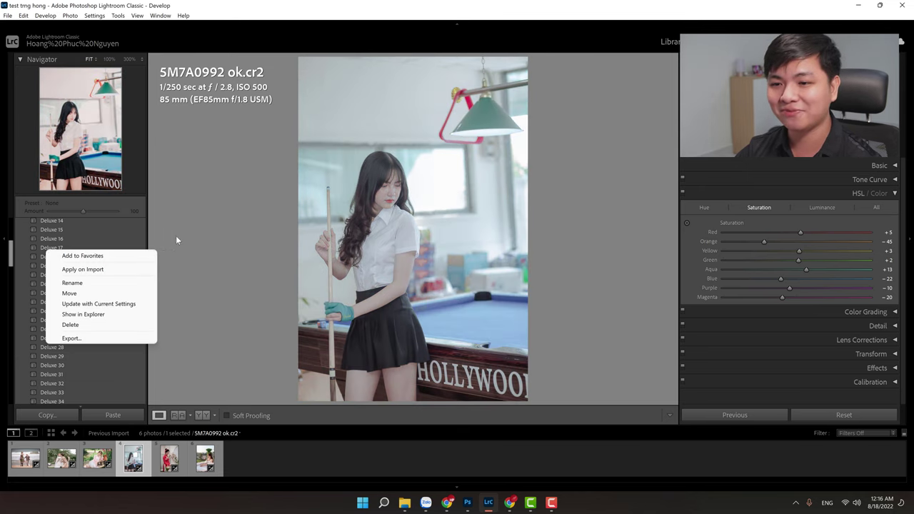
click(217, 244)
drag(12, 261, 13, 227)
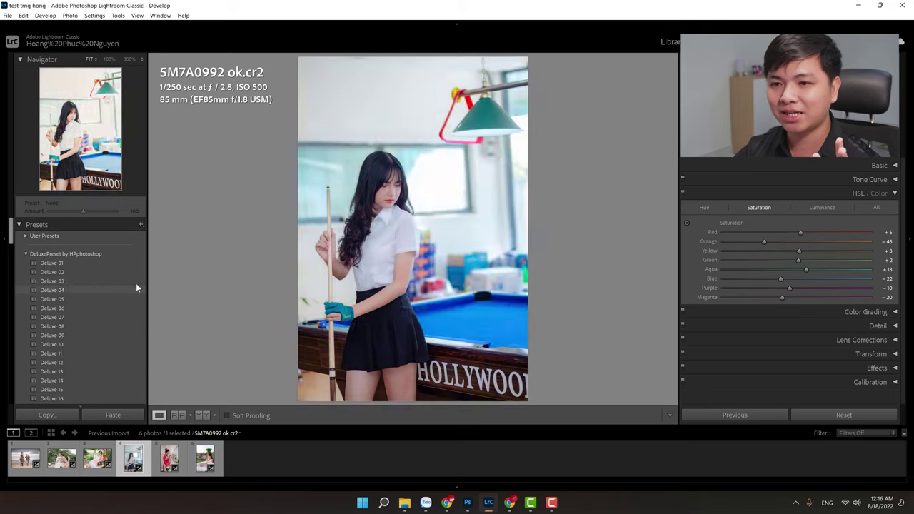
scroll(138, 300, down, 5)
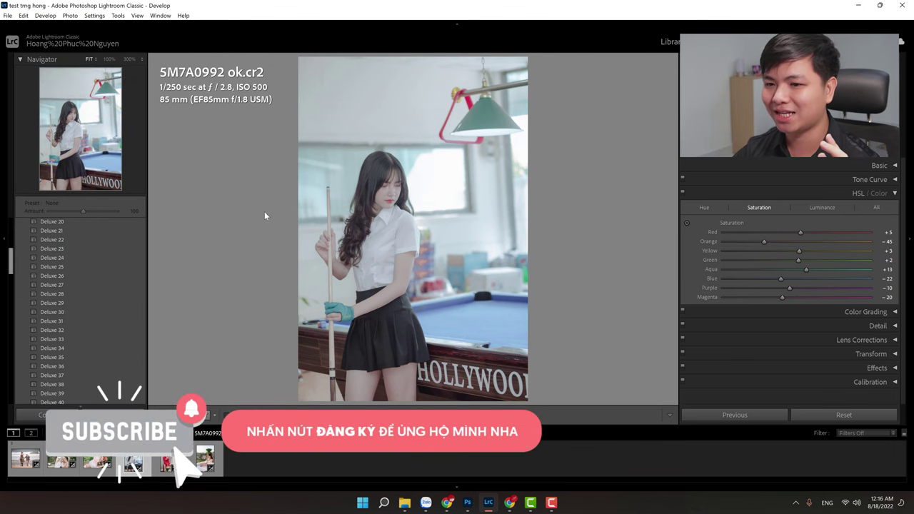
scroll(52, 329, down, 6)
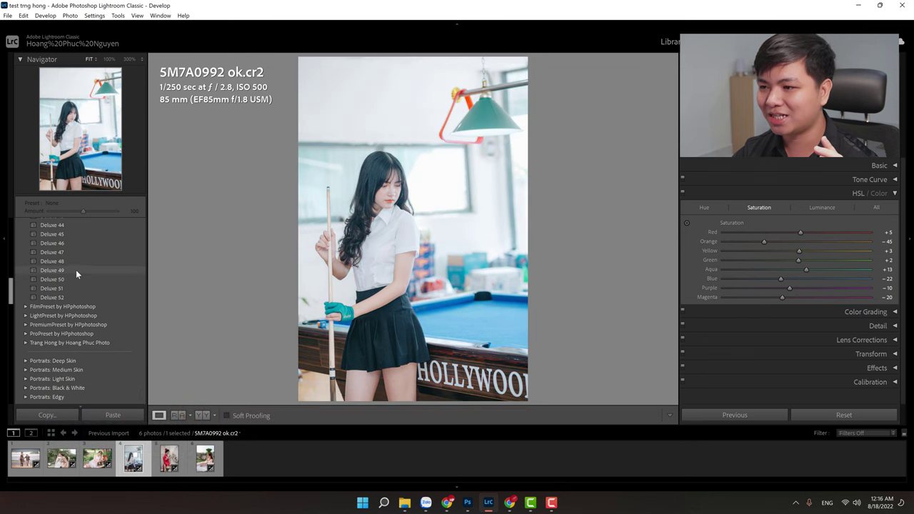
scroll(77, 261, up, 5)
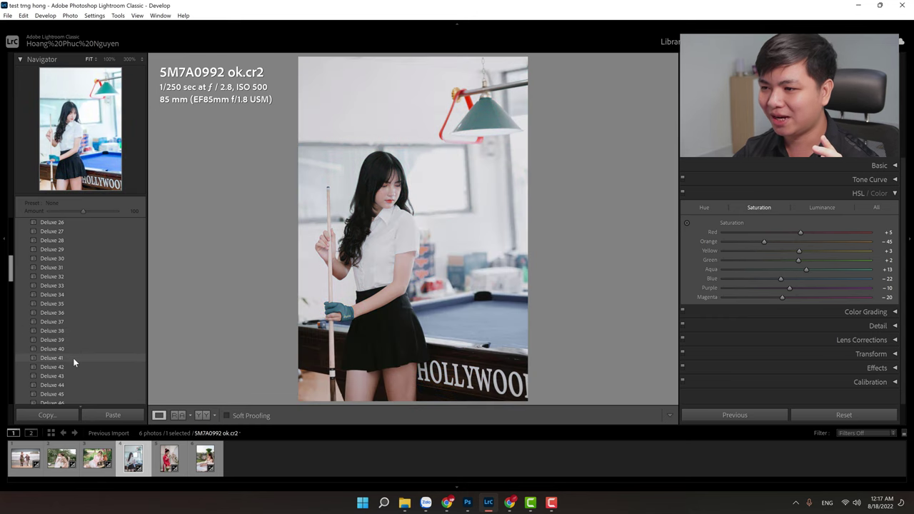
scroll(73, 357, down, 2)
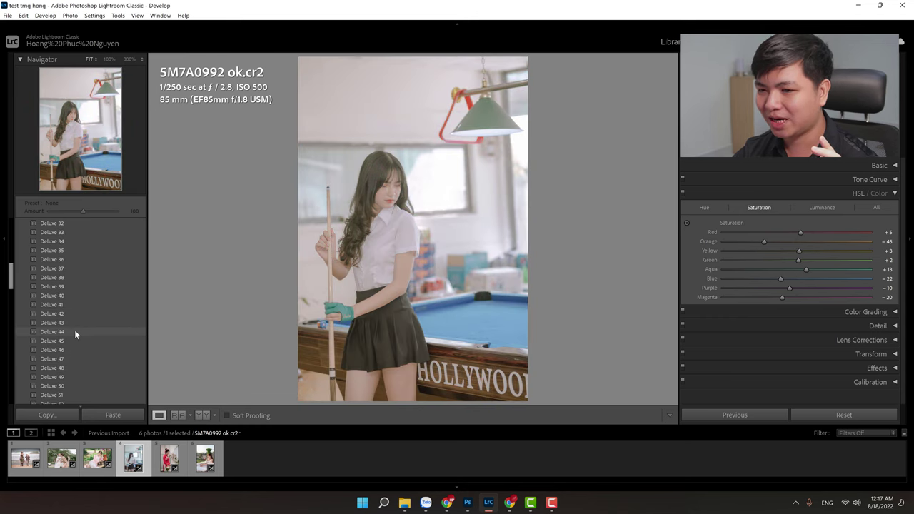
- Reapply Deluxe 45, add it to Favorites, and expand the Favorites group
click(71, 340)
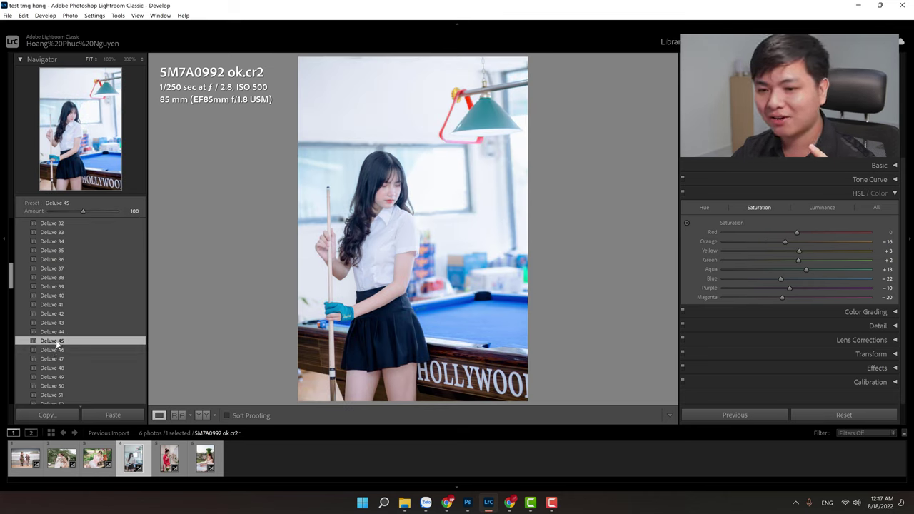
right_click(56, 341)
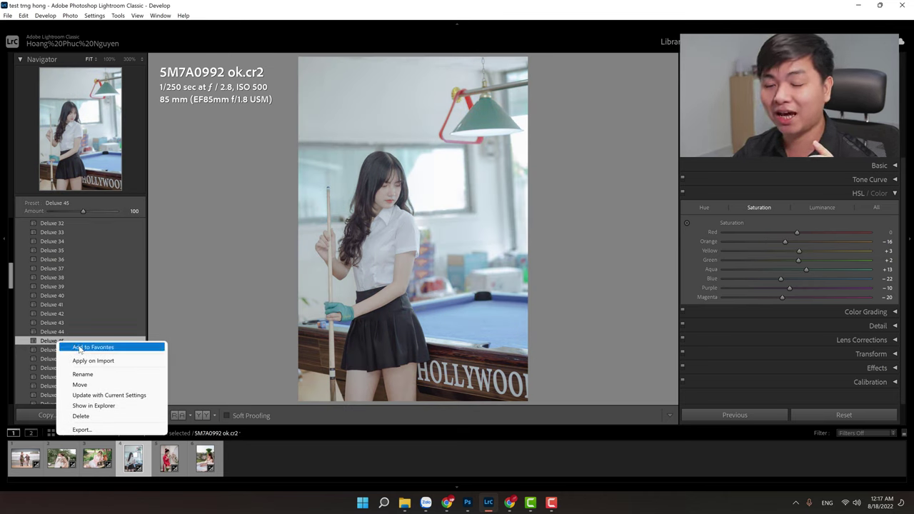
click(79, 347)
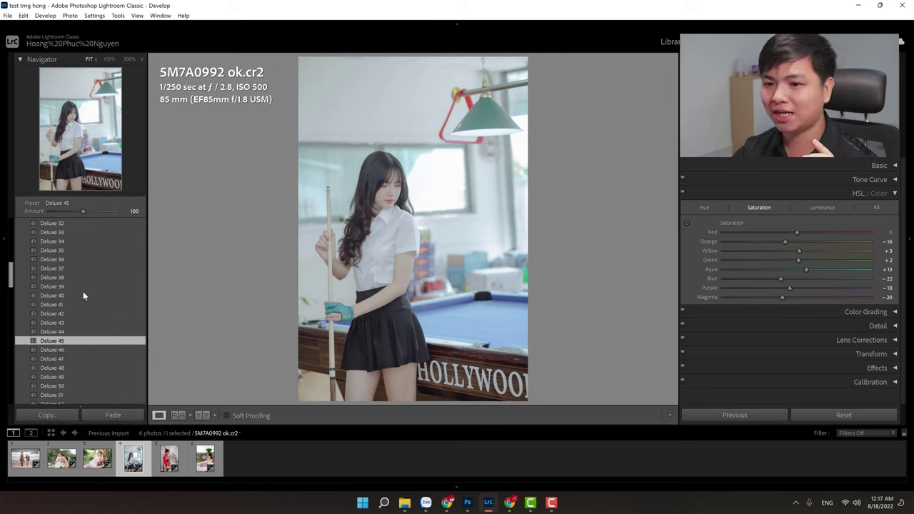
scroll(72, 279, up, 10)
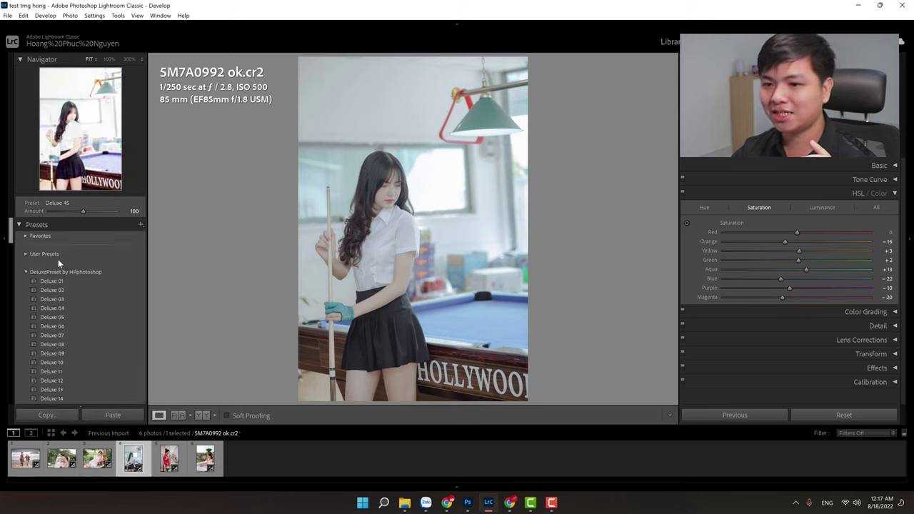
click(25, 237)
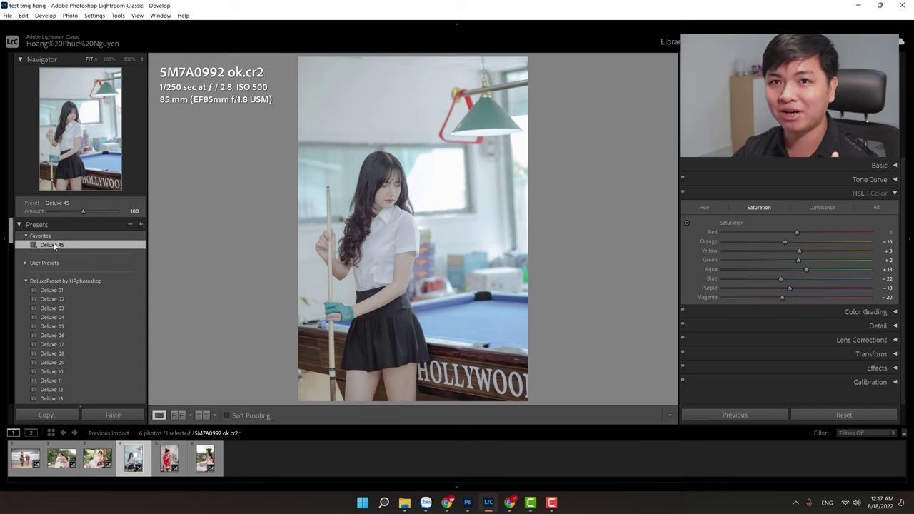
- Add Deluxe 05 to Favorites and remove Deluxe 45 from Favorites
right_click(75, 325)
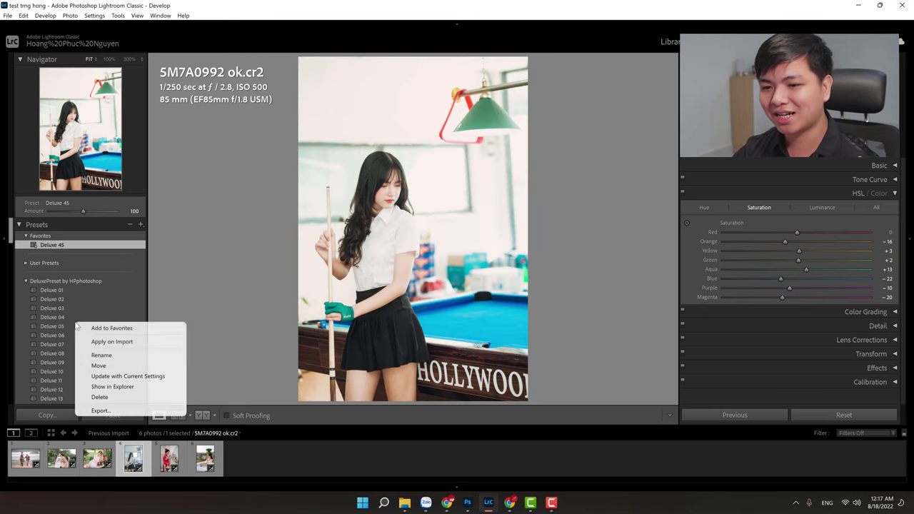
click(121, 328)
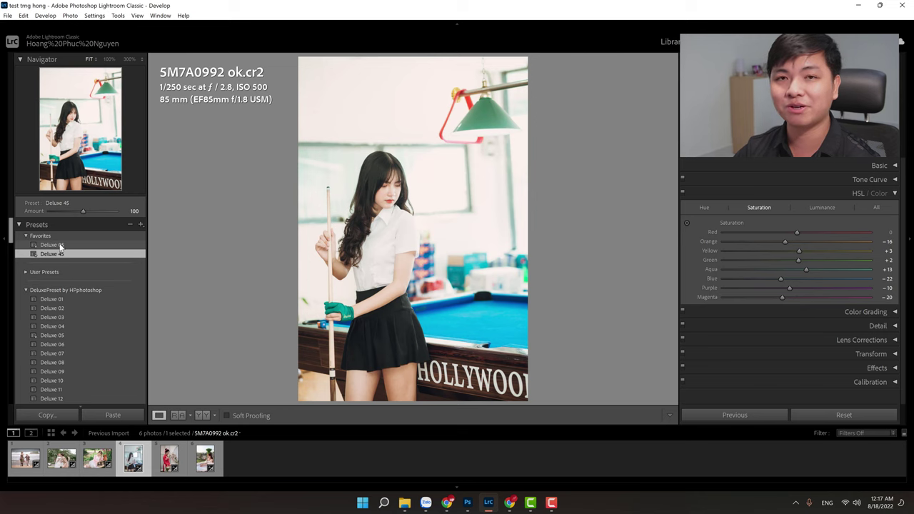
click(25, 290)
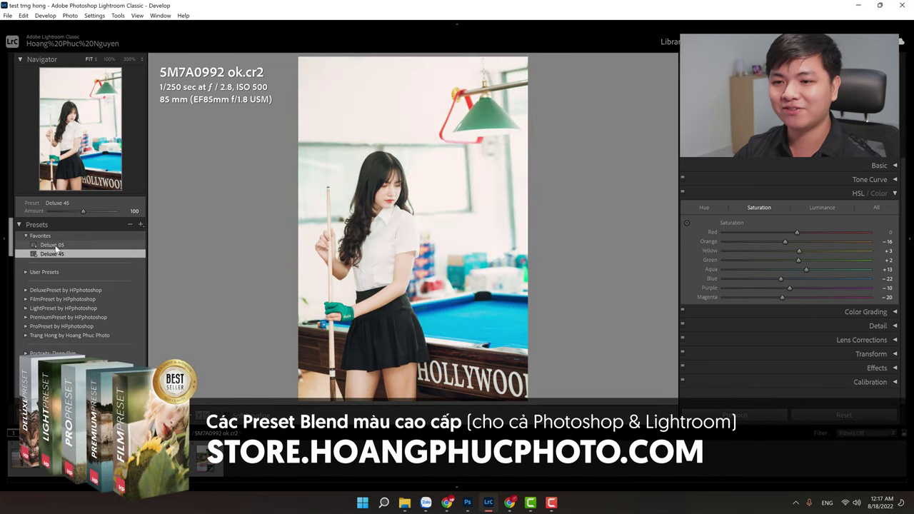
right_click(54, 259)
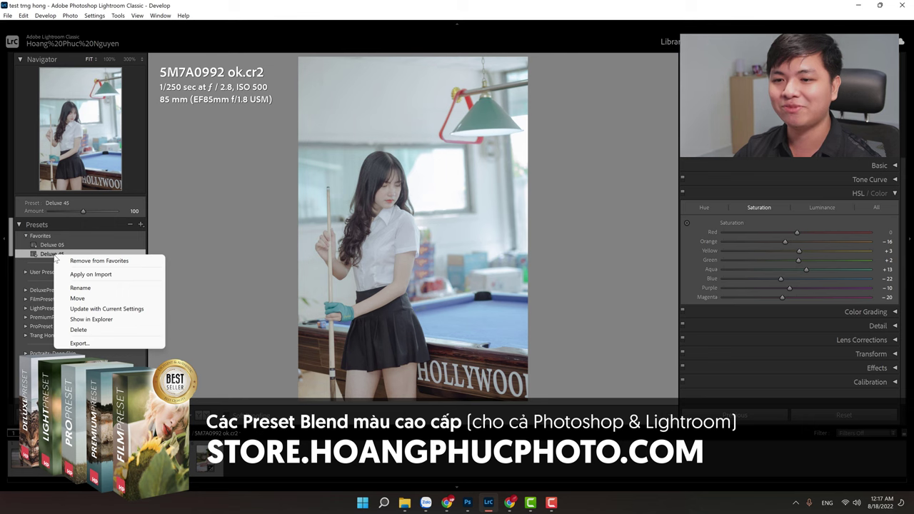
click(96, 260)
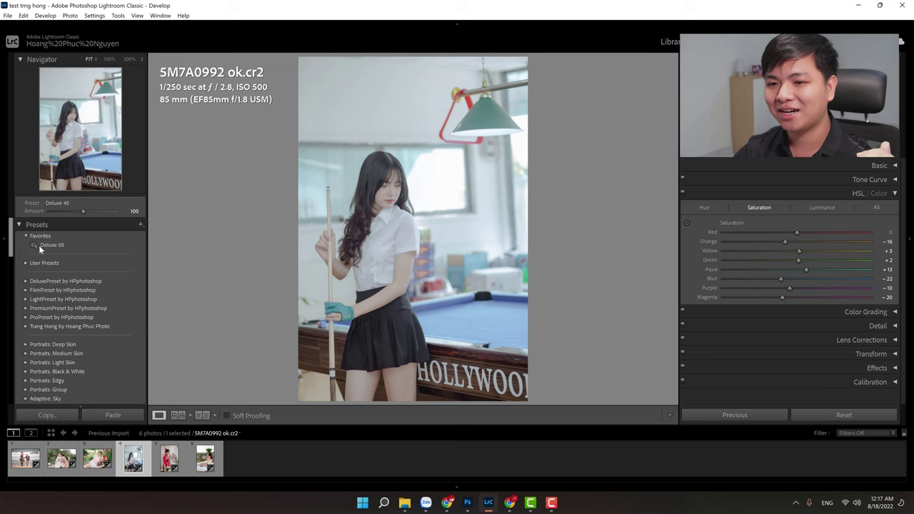
click(27, 280)
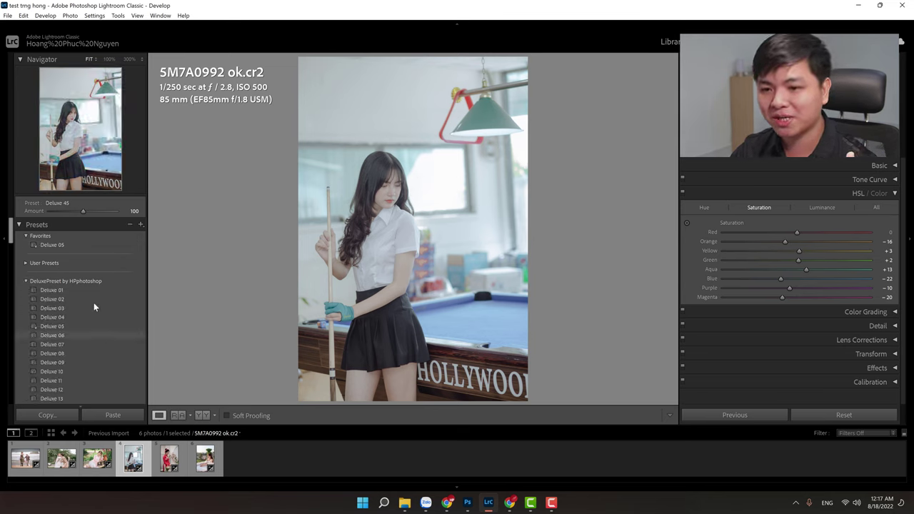
click(26, 280)
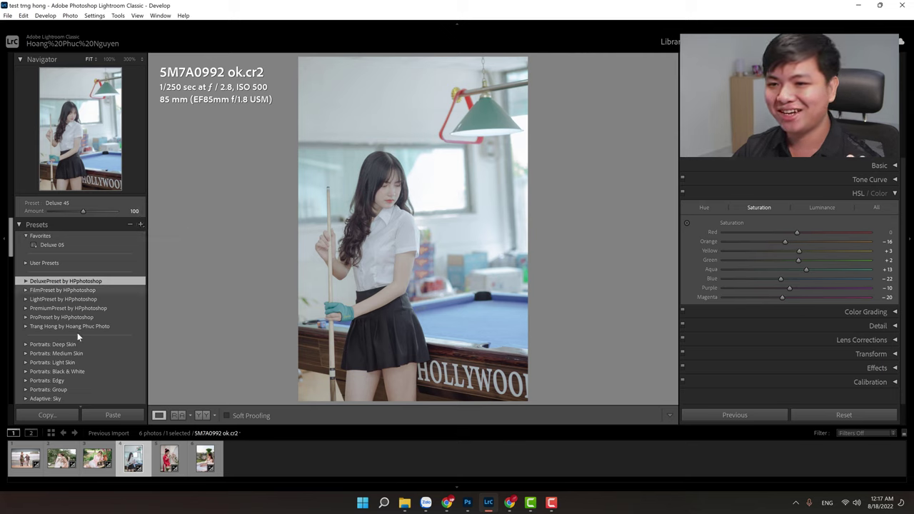
click(49, 282)
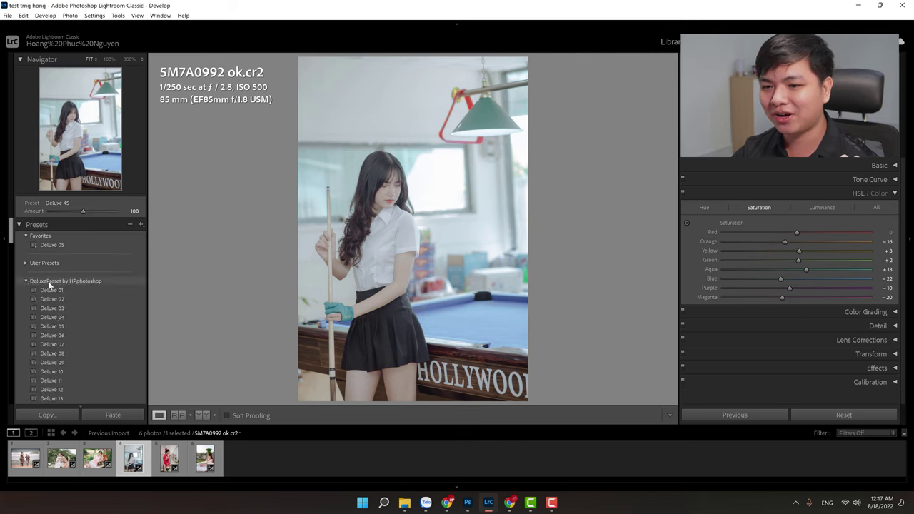
scroll(70, 296, down, 5)
scroll(70, 297, down, 5)
scroll(69, 296, up, 5)
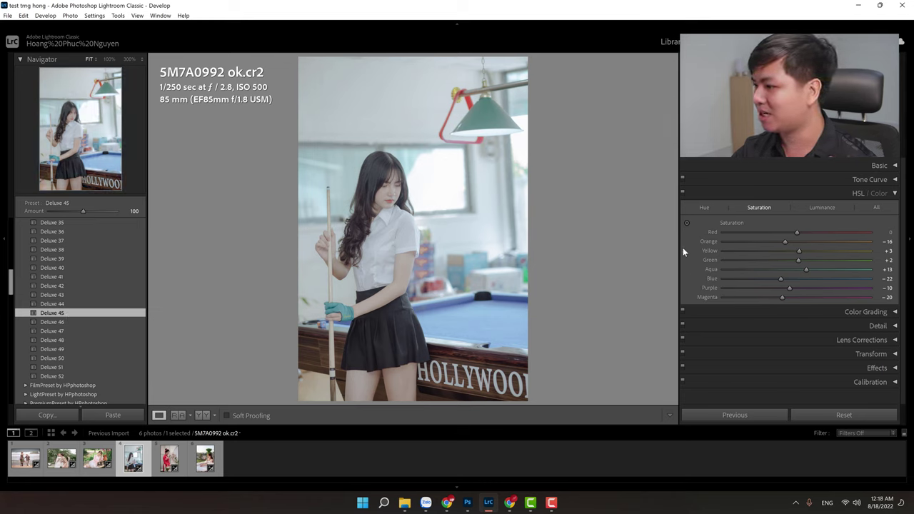
- Lower the exposure to -0.23 in the Basic panel
click(845, 163)
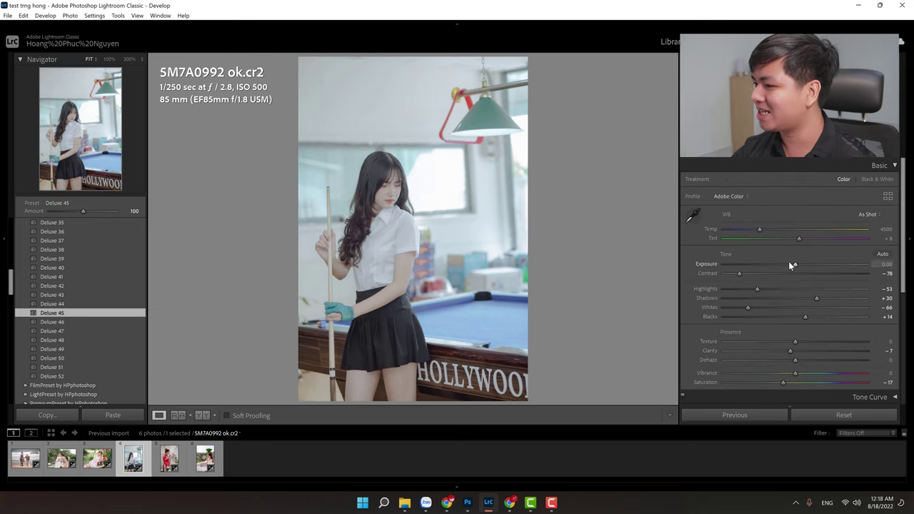
drag(790, 265, 788, 265)
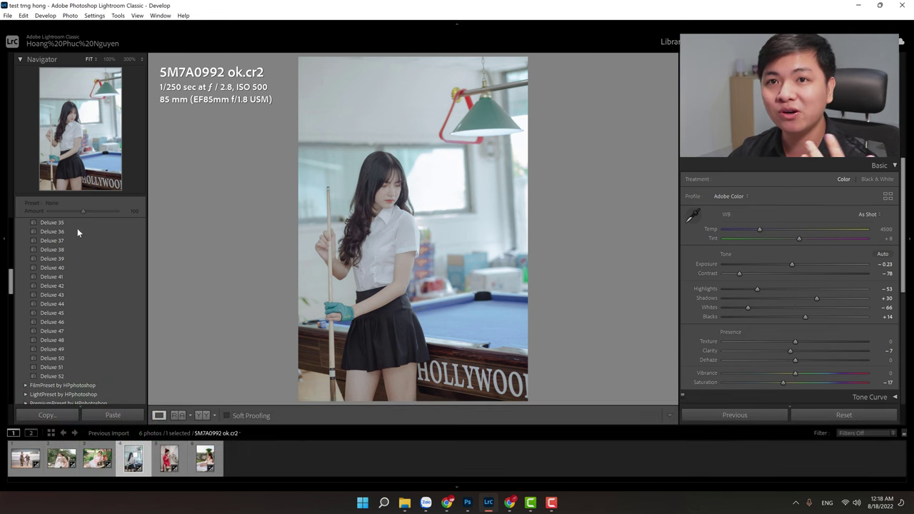
drag(10, 281, 5, 222)
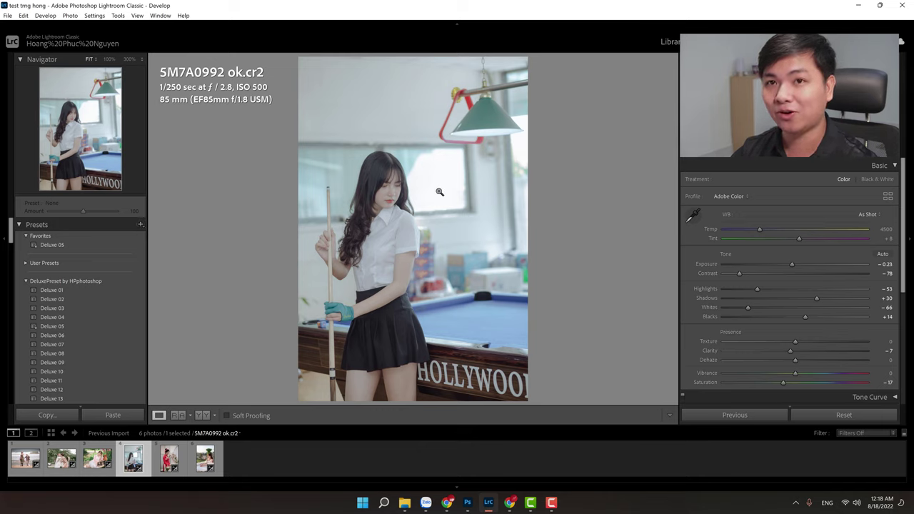
- Start a new develop preset and create a new preset group named 'HP studio'
click(141, 226)
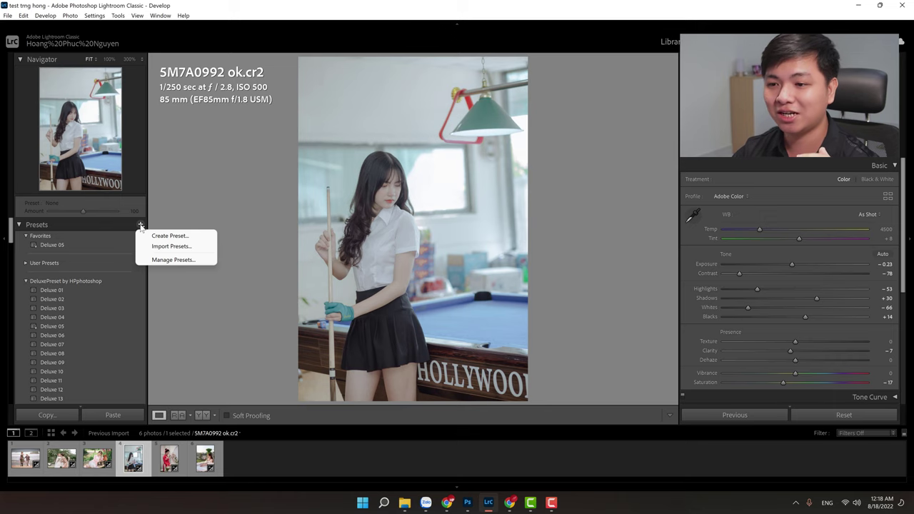
click(175, 236)
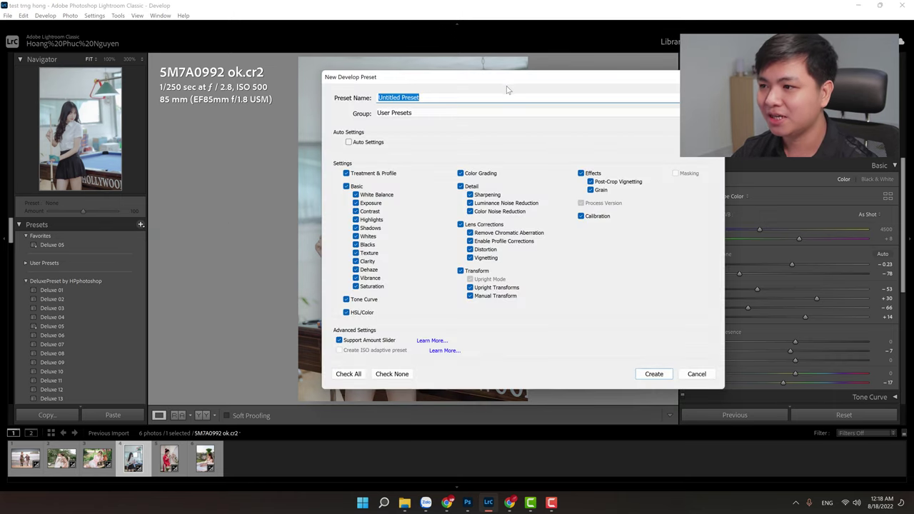
drag(508, 85, 295, 82)
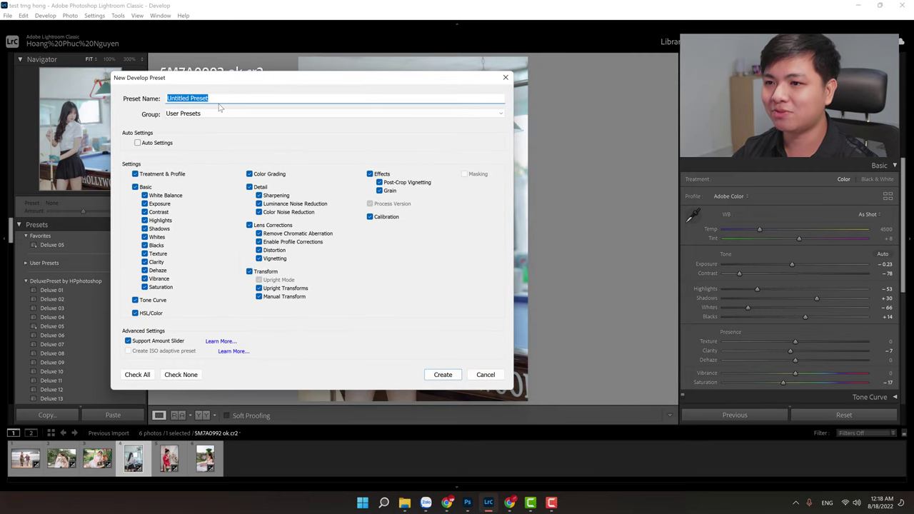
click(221, 114)
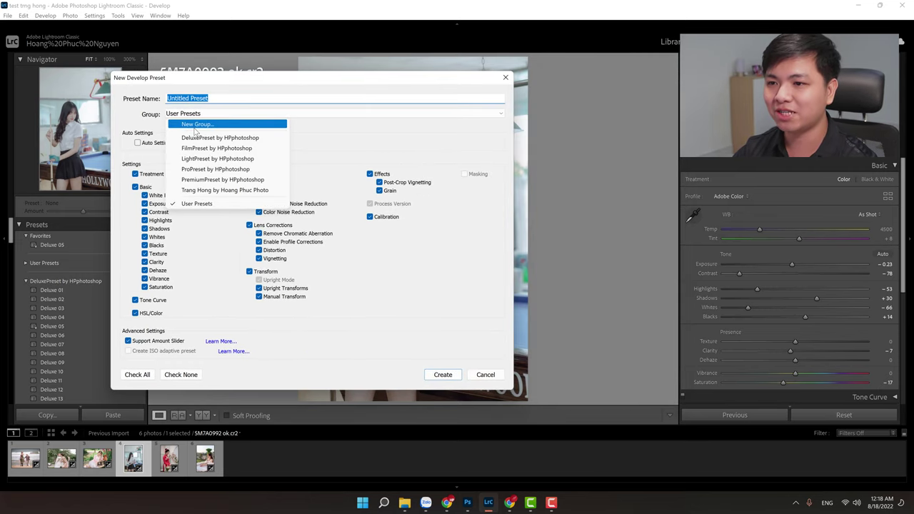
click(199, 125)
drag(473, 216, 463, 255)
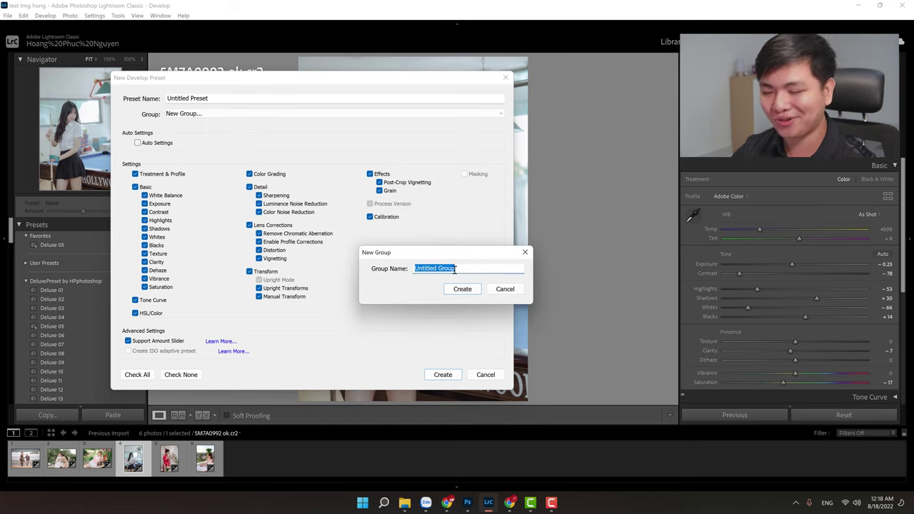
text(HPPhoto)
text(shop)
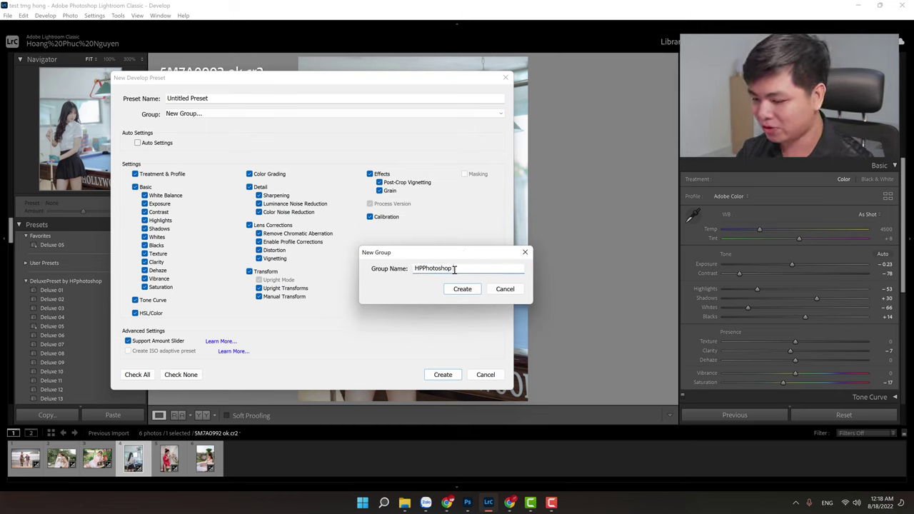
text( Studio)
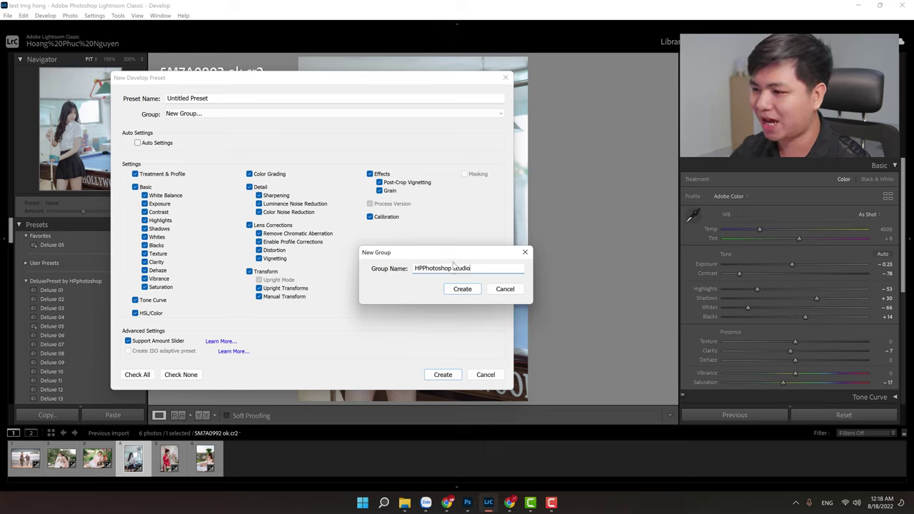
drag(454, 268, 424, 268)
key(BackSpace)
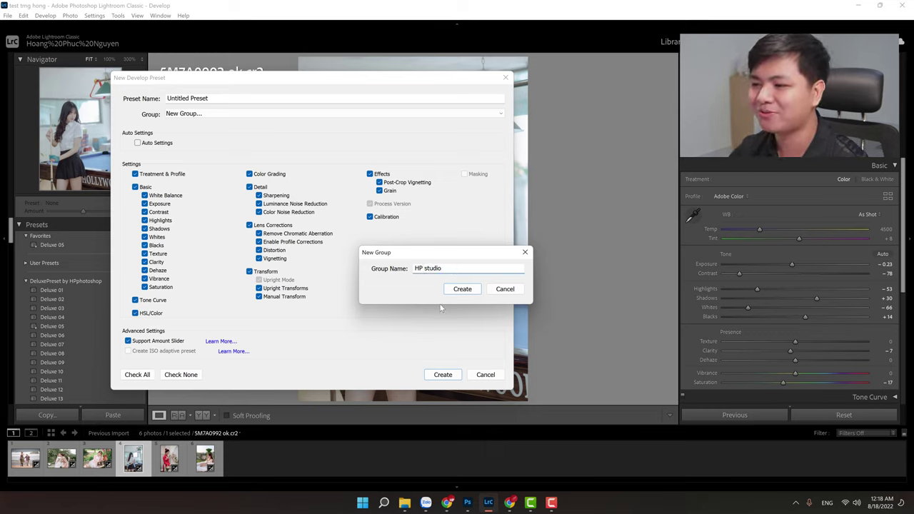
click(461, 289)
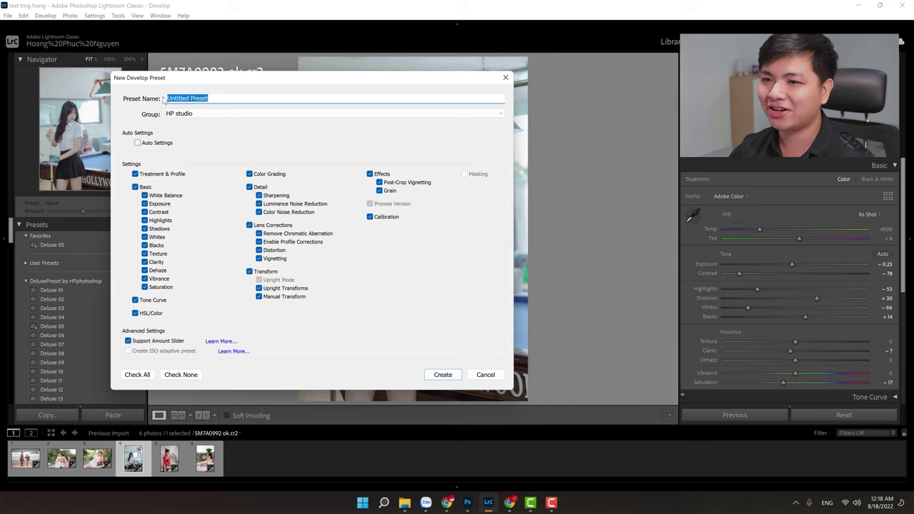
- Name the new preset 'am xanh buon chan'
drag(239, 100, 150, 99)
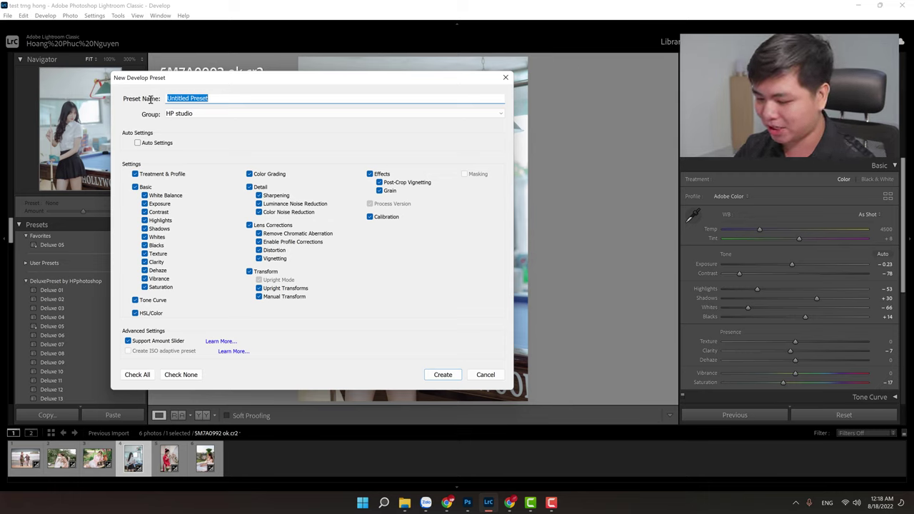
text(am xanh buon )
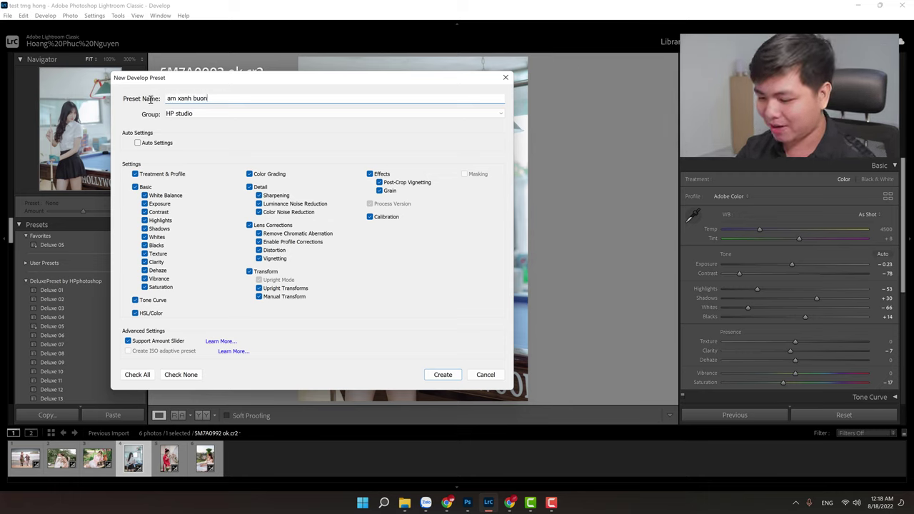
text(te)
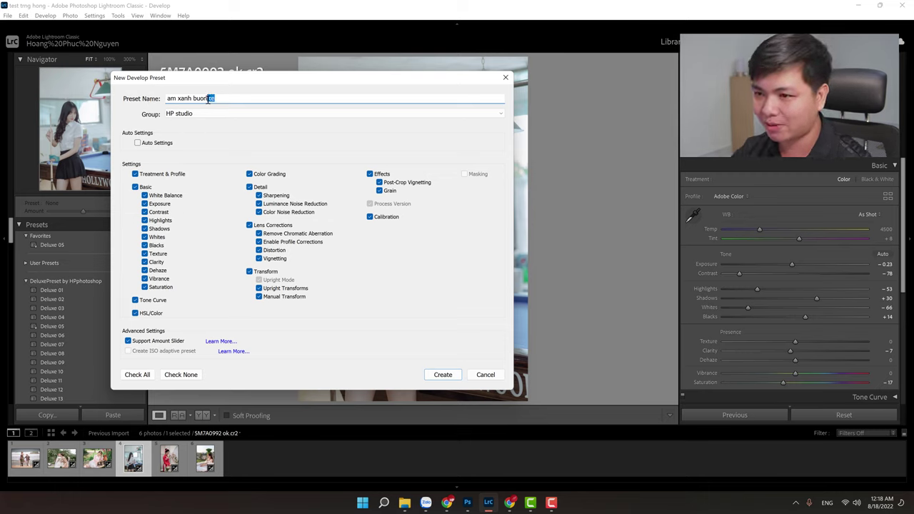
key(BackSpace)
text(han)
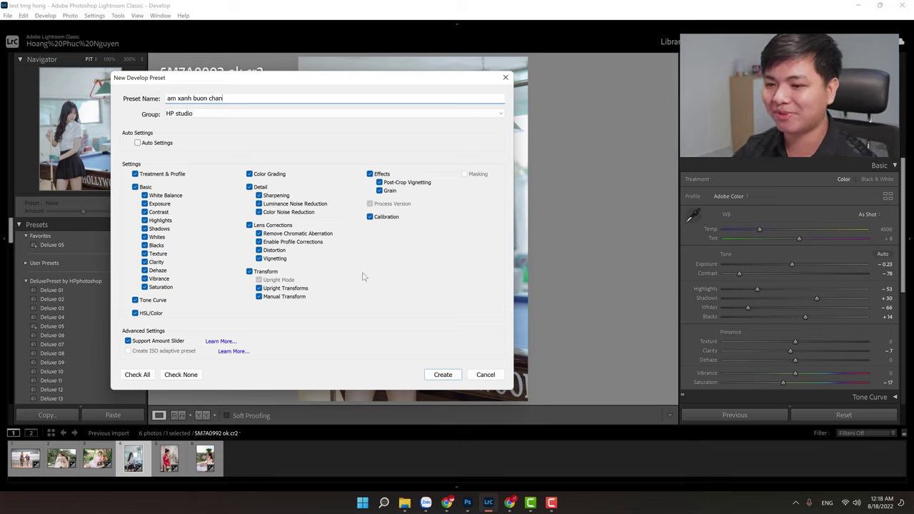
- Save the preset, collapse DeluxePreset, and expand HP studio to show it
click(443, 374)
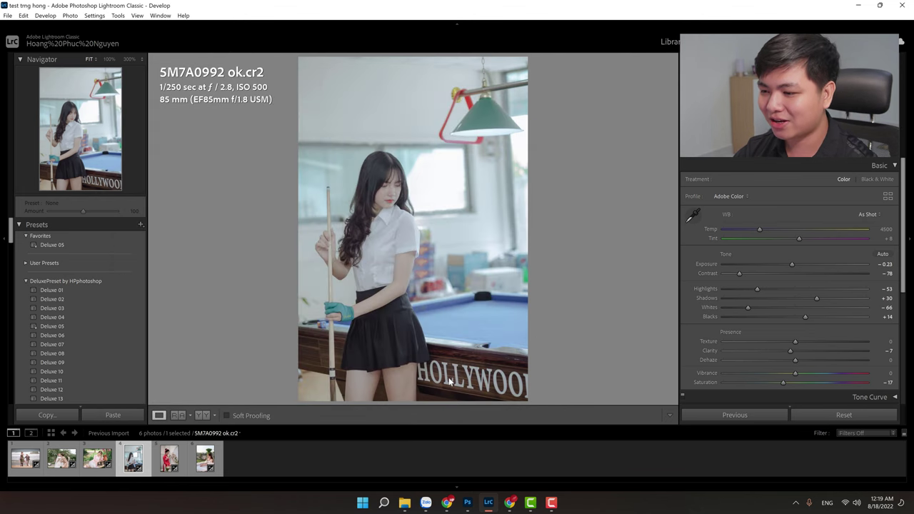
click(25, 281)
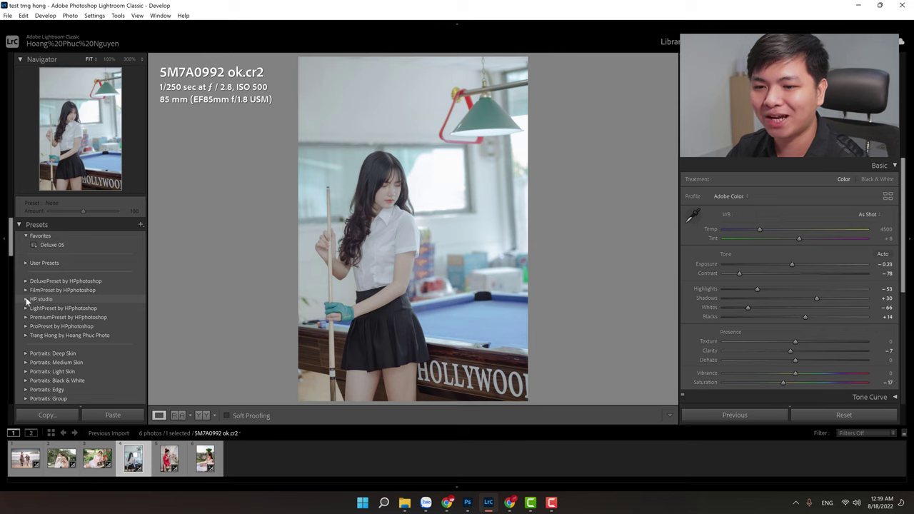
click(25, 299)
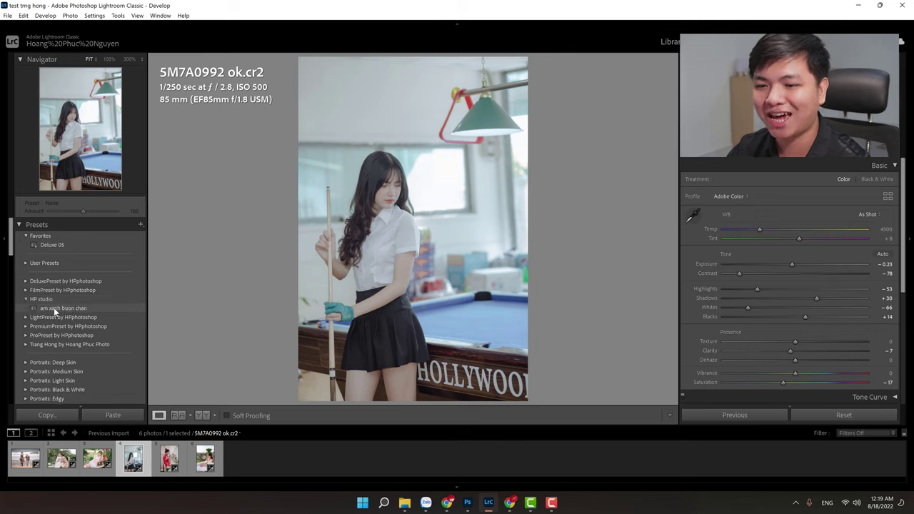